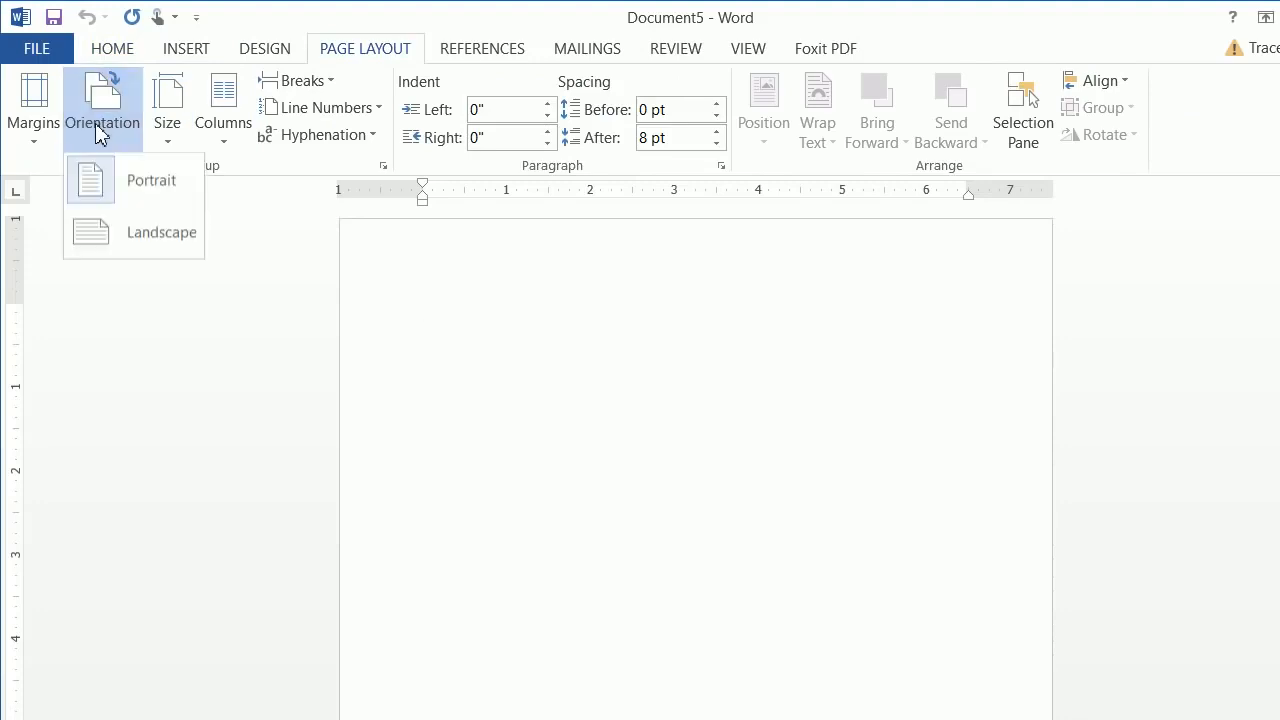
Step: Set the blank document to landscape orientation with Narrow 0.5" margins on all sides
left_click(126, 246)
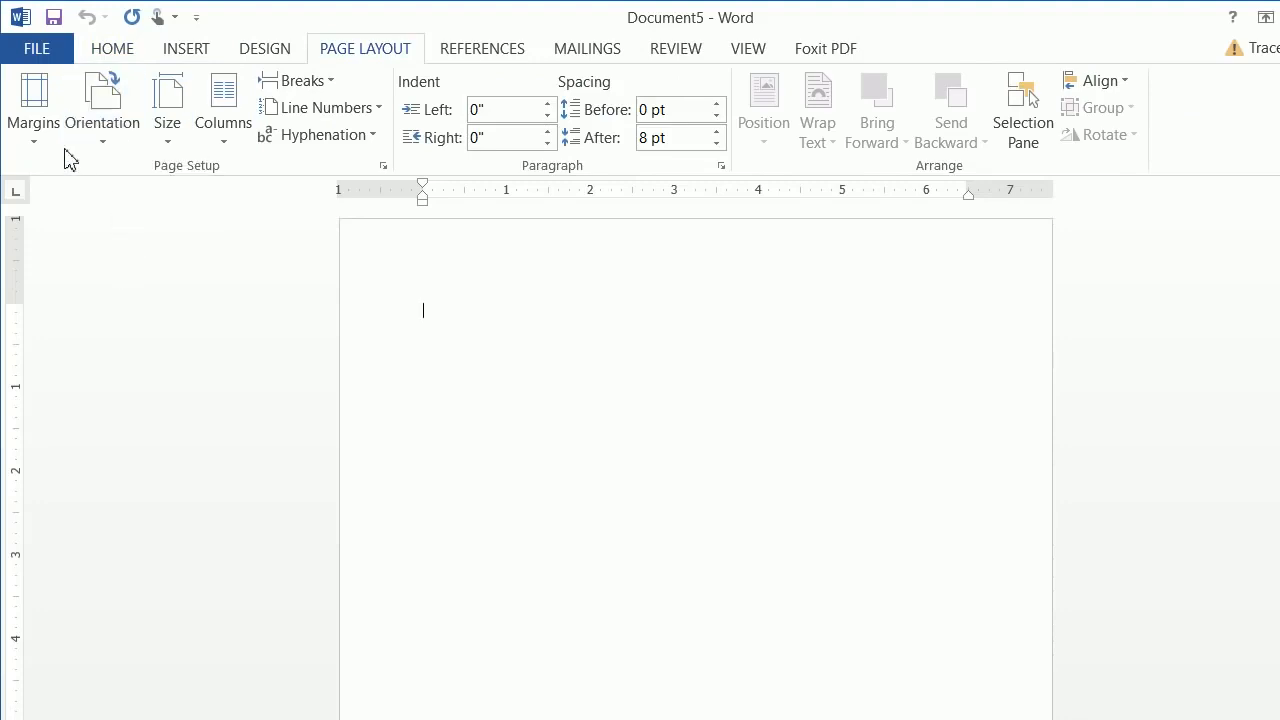
left_click(38, 132)
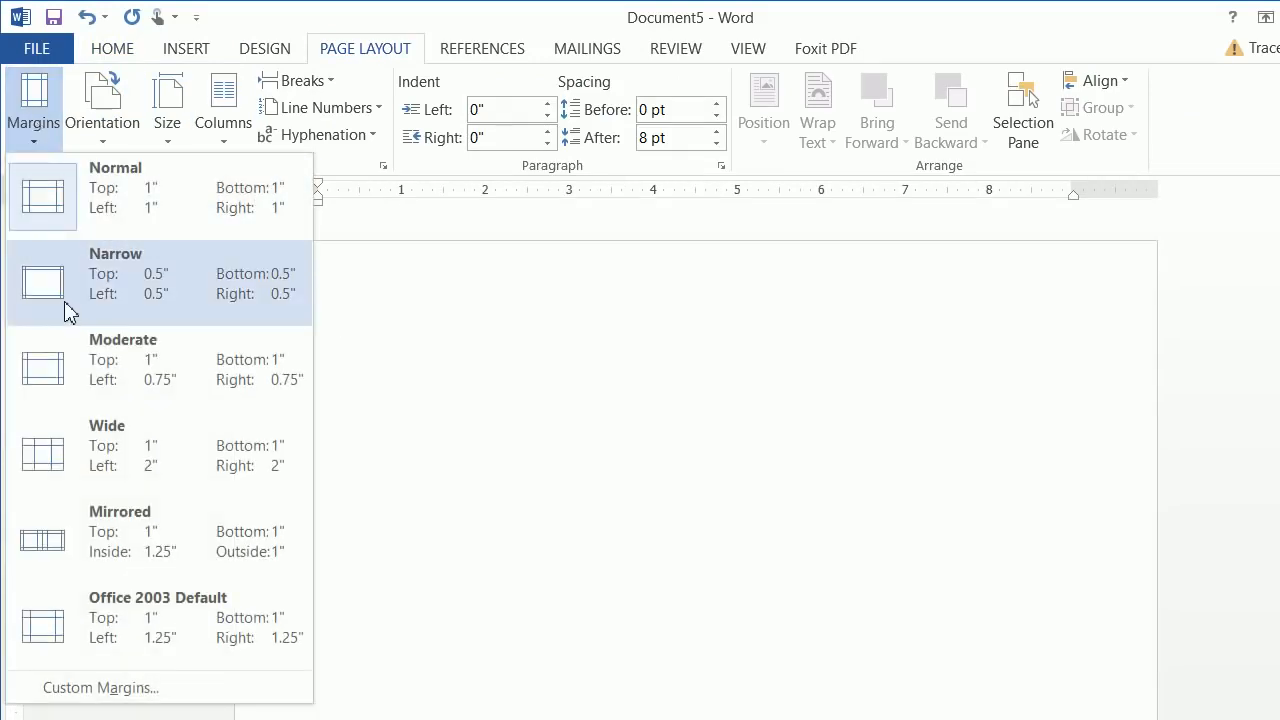
left_click(68, 312)
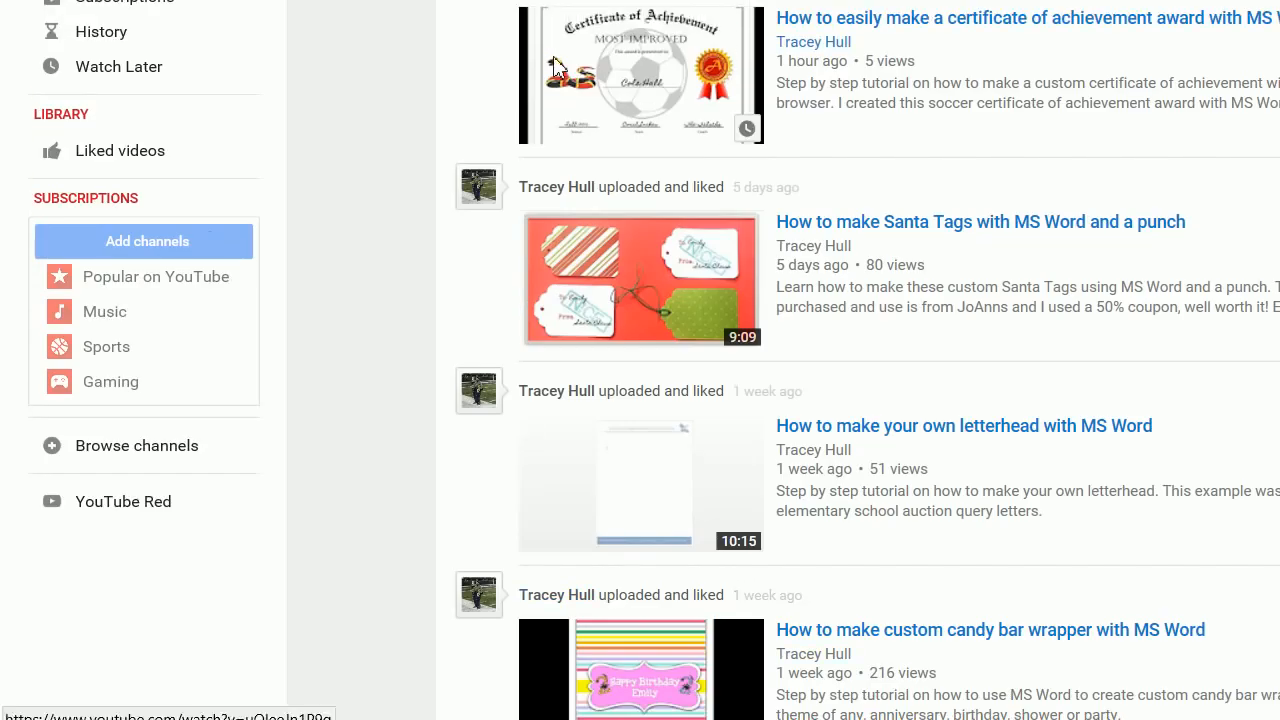
Step: Switch to the web browser, go to google.com and search its images for "certificate border"
left_click(579, 44)
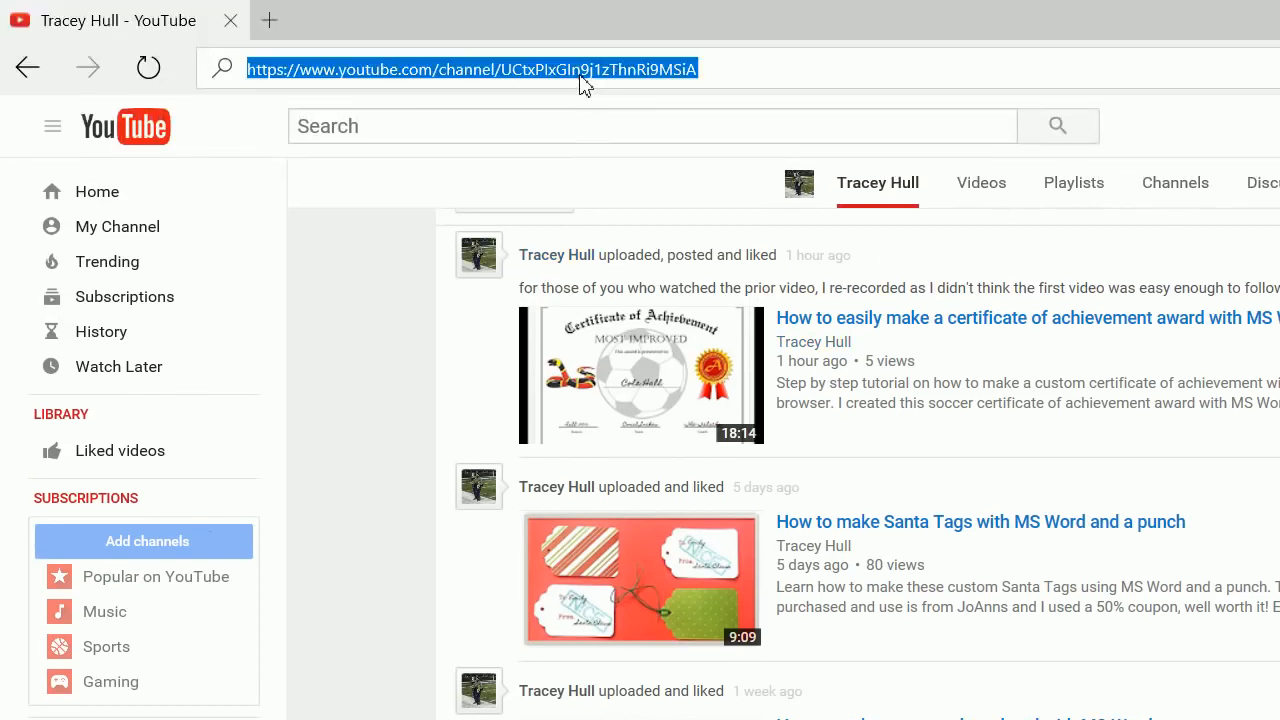
type("google.com")
key("Return")
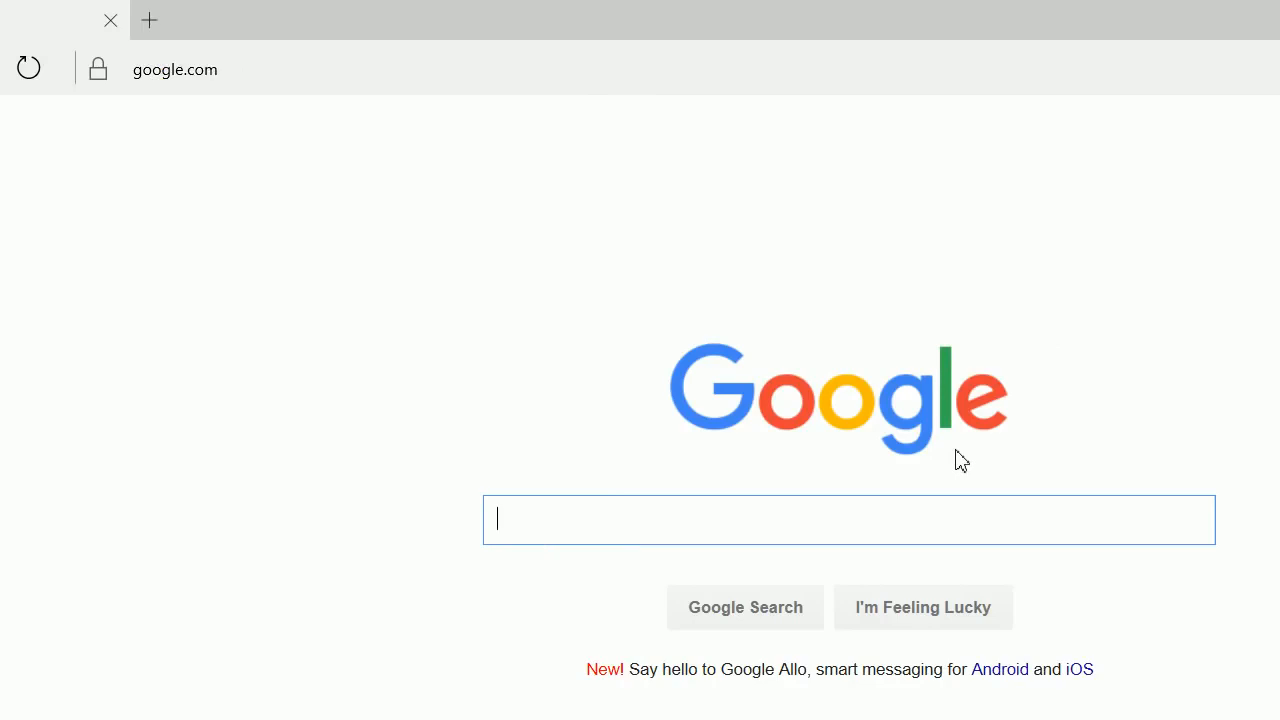
type("cer")
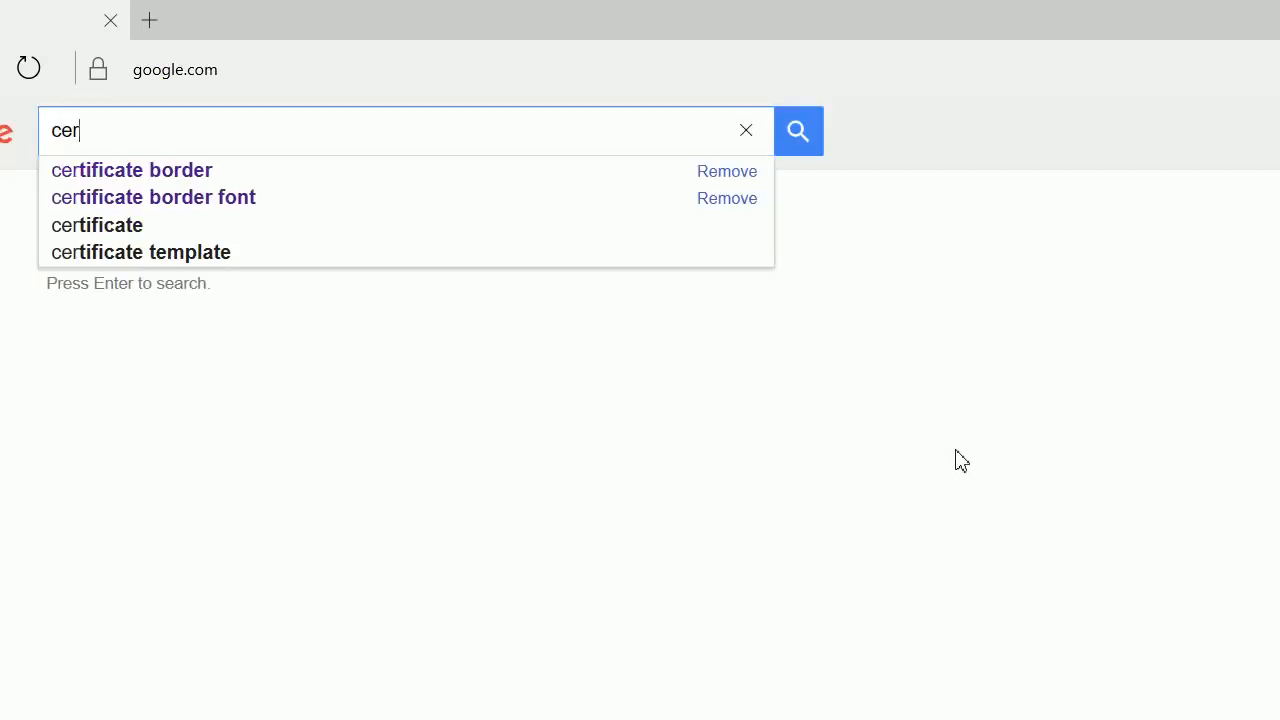
key("Return")
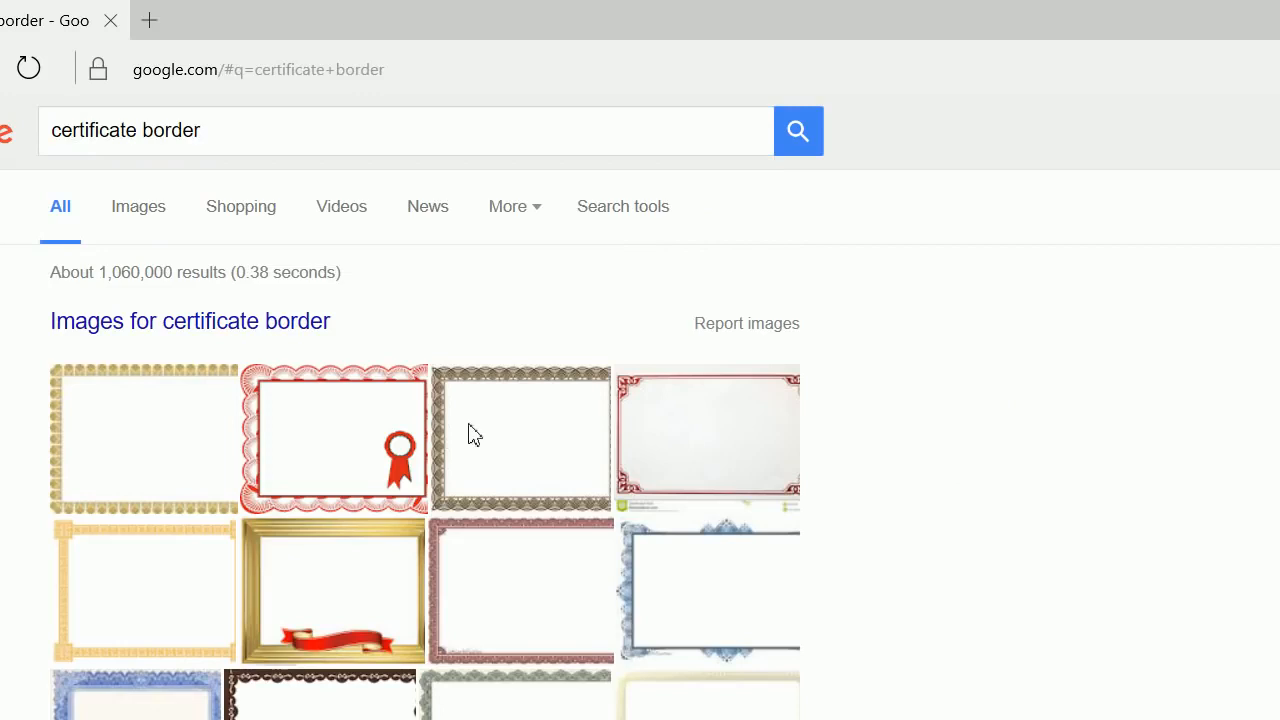
left_click(158, 215)
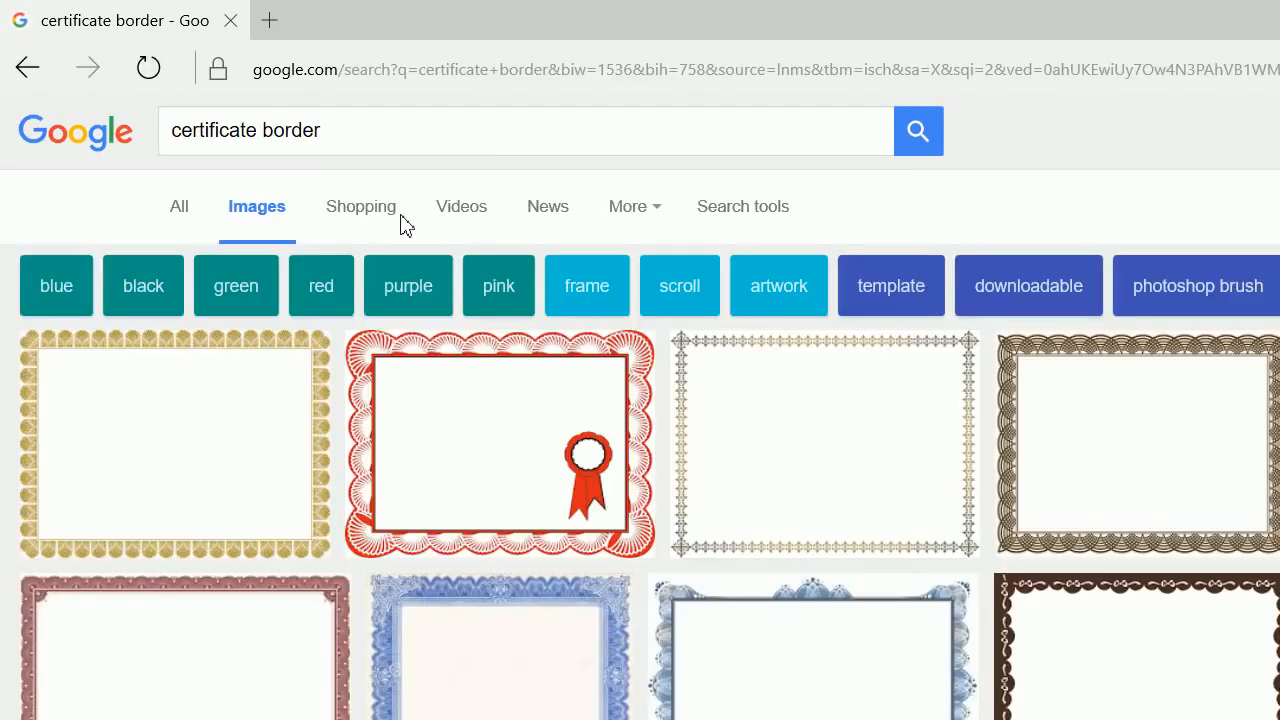
Step: Find the 1005 × 754 green scalloped border from certificatezet.com among the image results and open its larger preview
scroll(1110, 525, "down", 2)
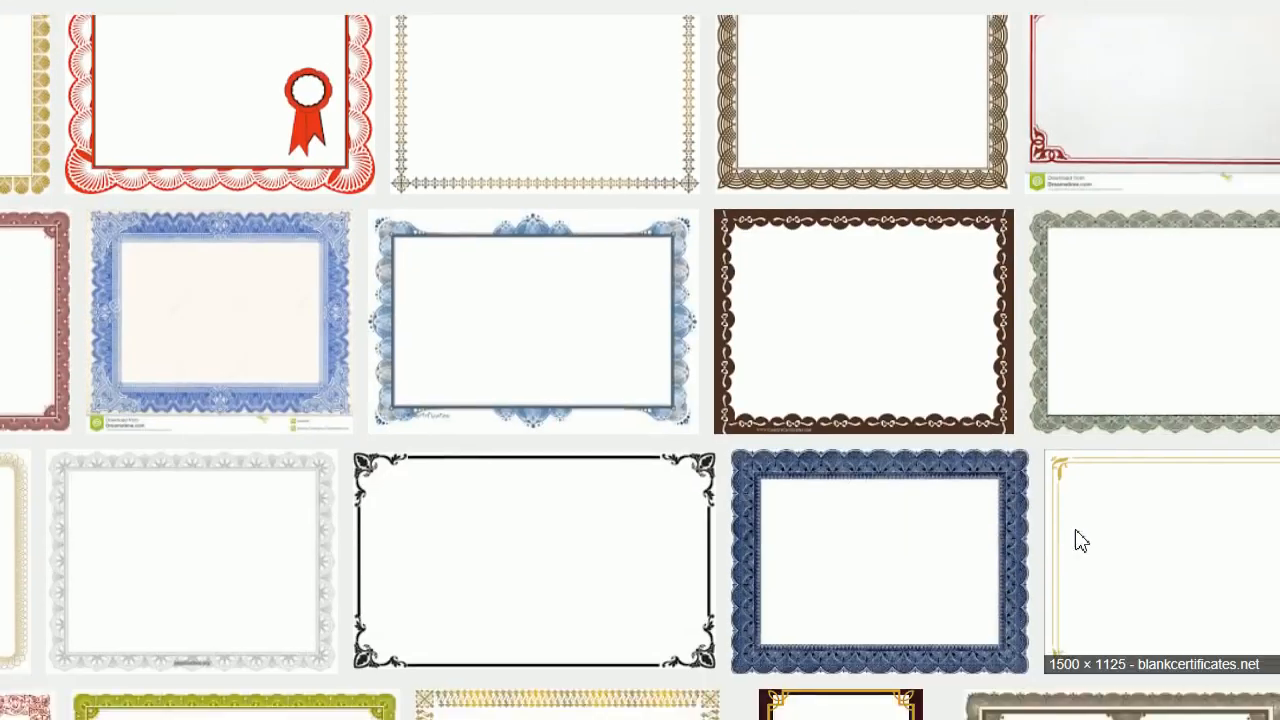
scroll(1081, 541, "down", 5)
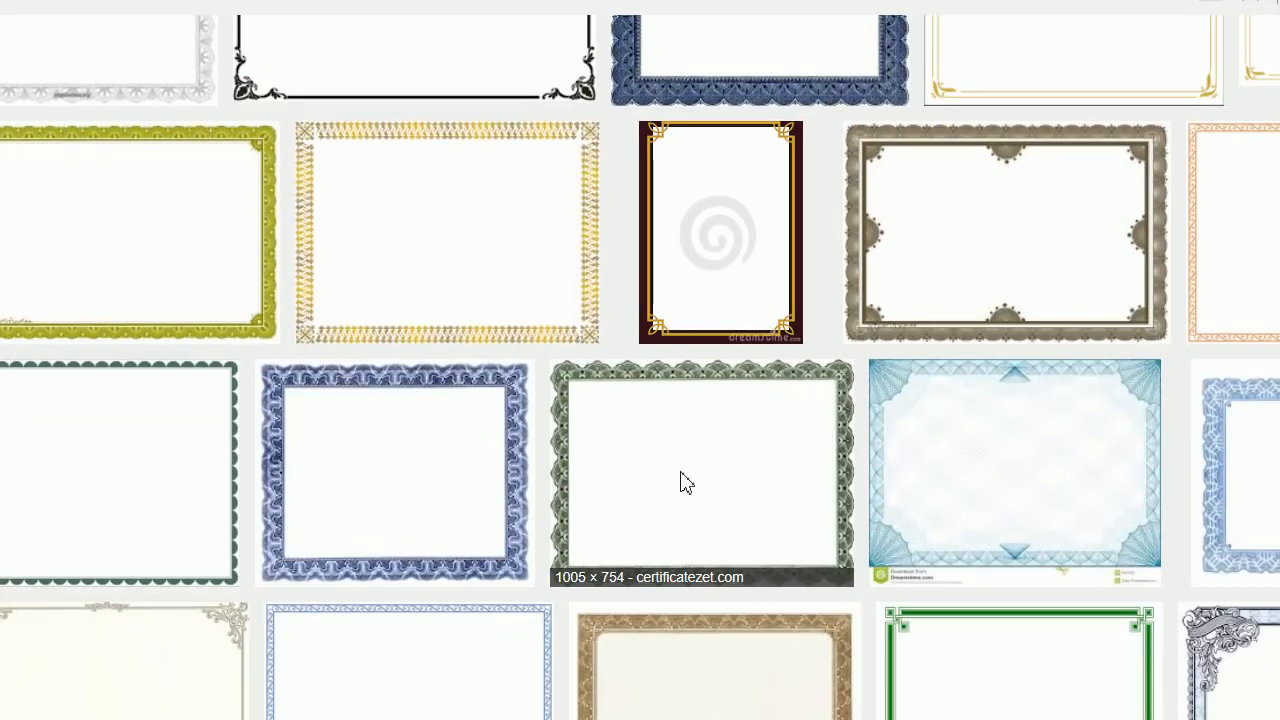
right_click(679, 474)
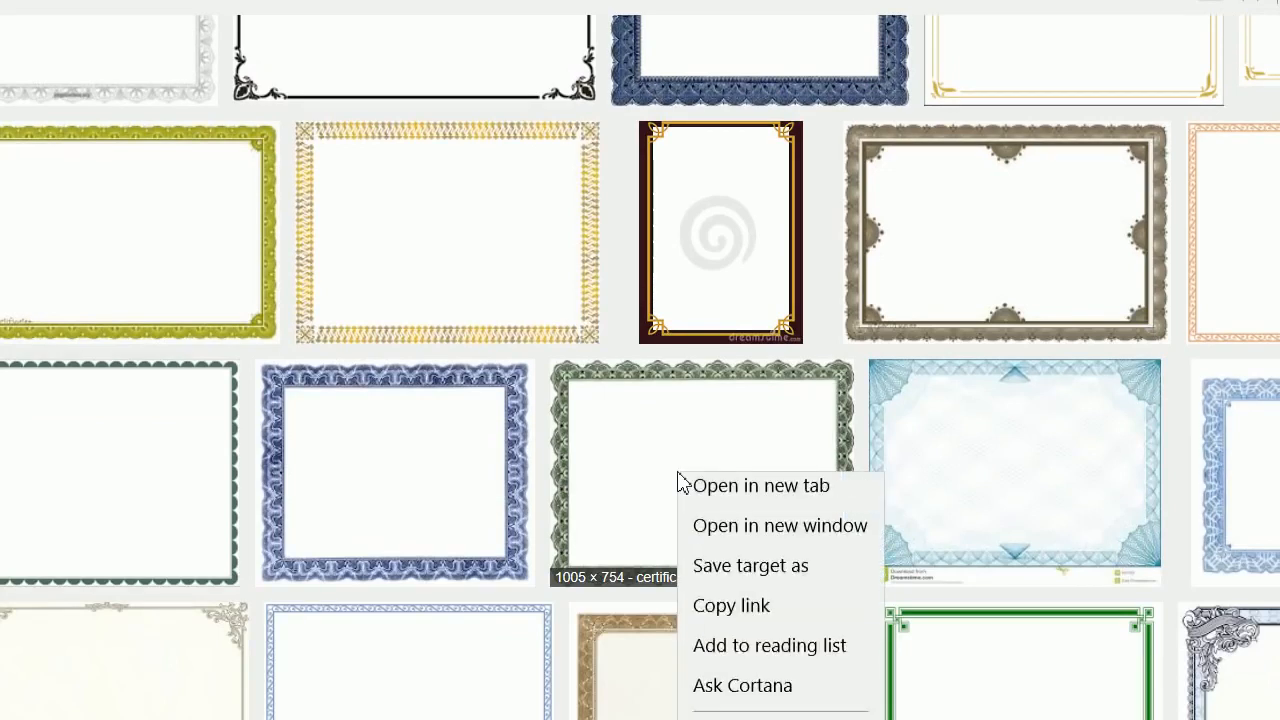
left_click(653, 460)
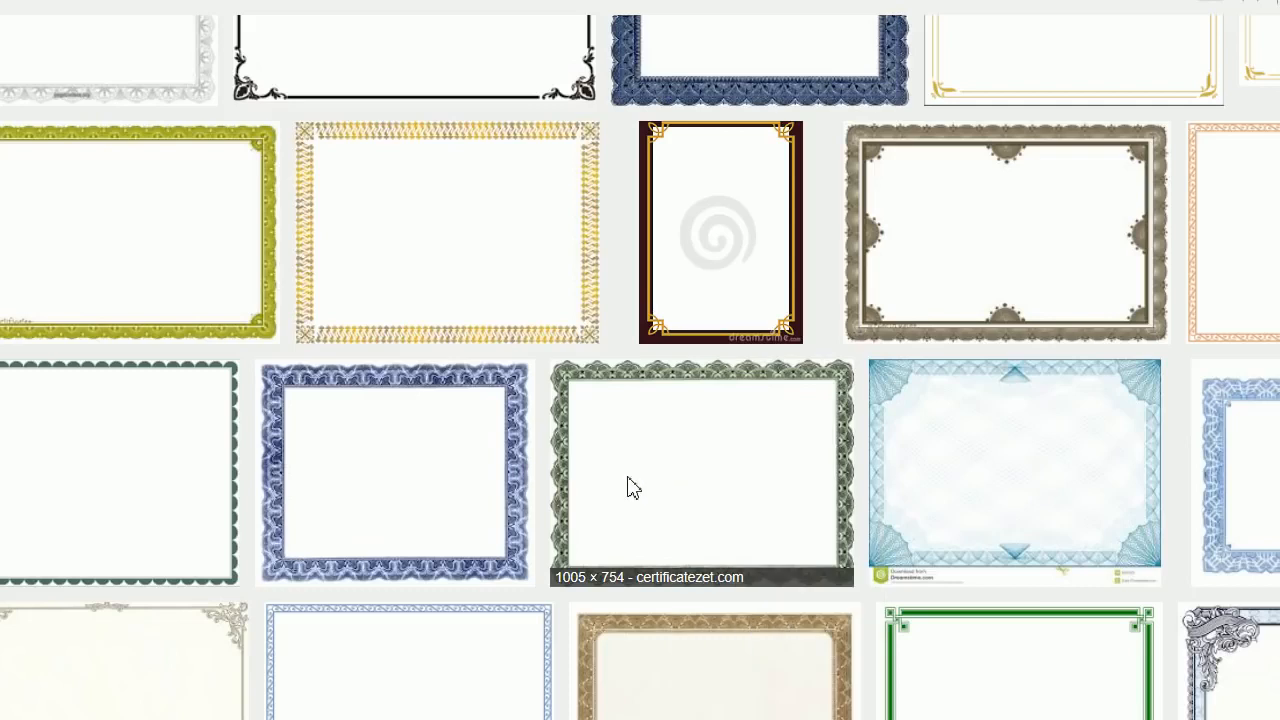
left_click(648, 503)
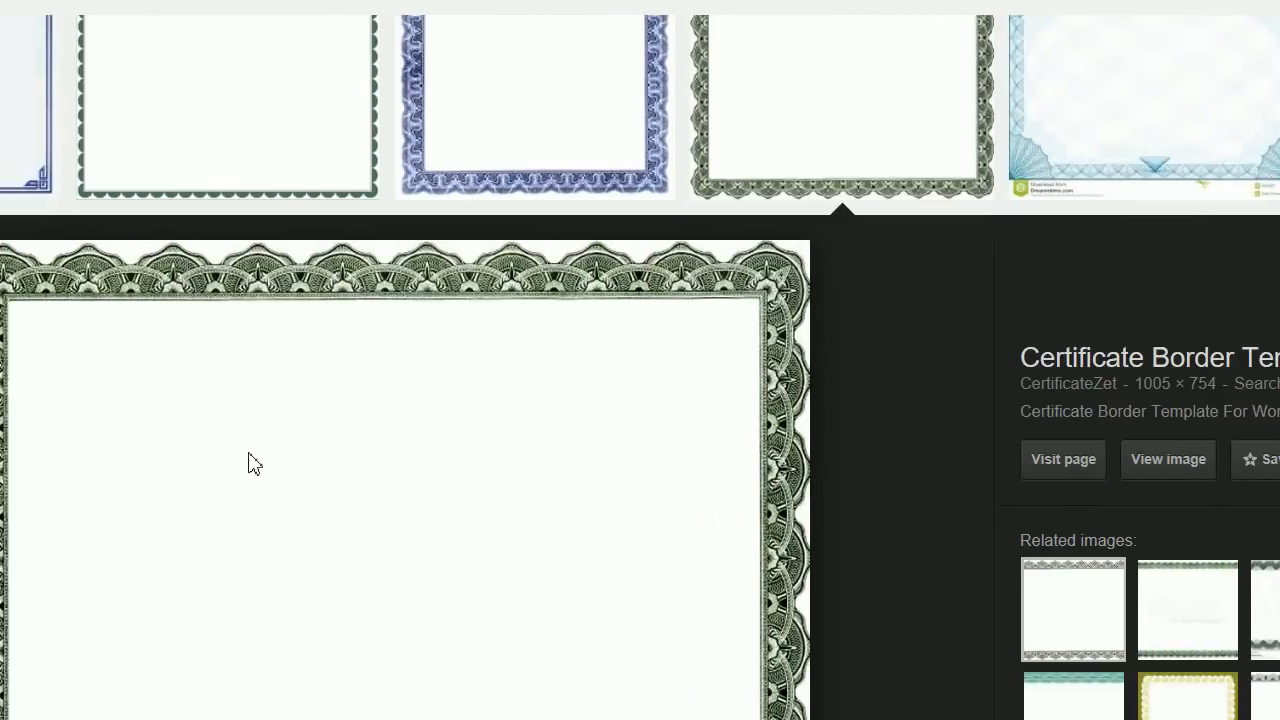
Step: Save the previewed green border picture as a JPEG named Certificate-Border-Template-For-Word
right_click(110, 455)
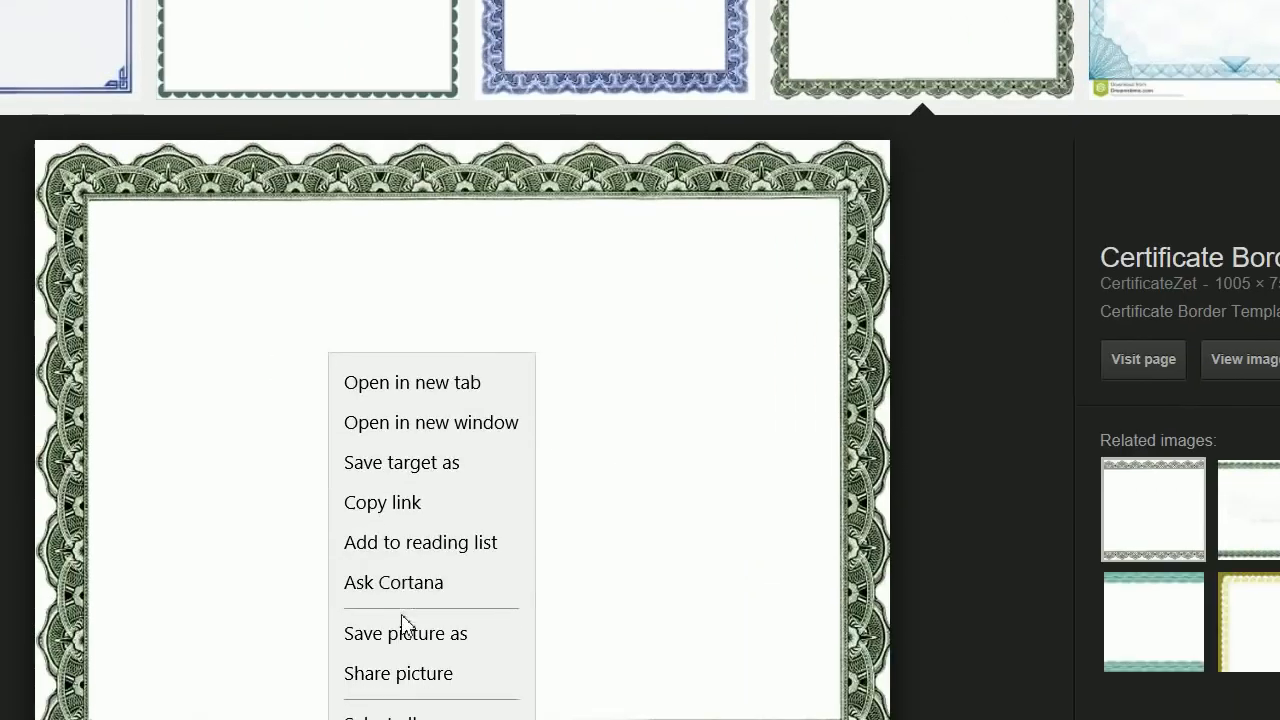
left_click(405, 717)
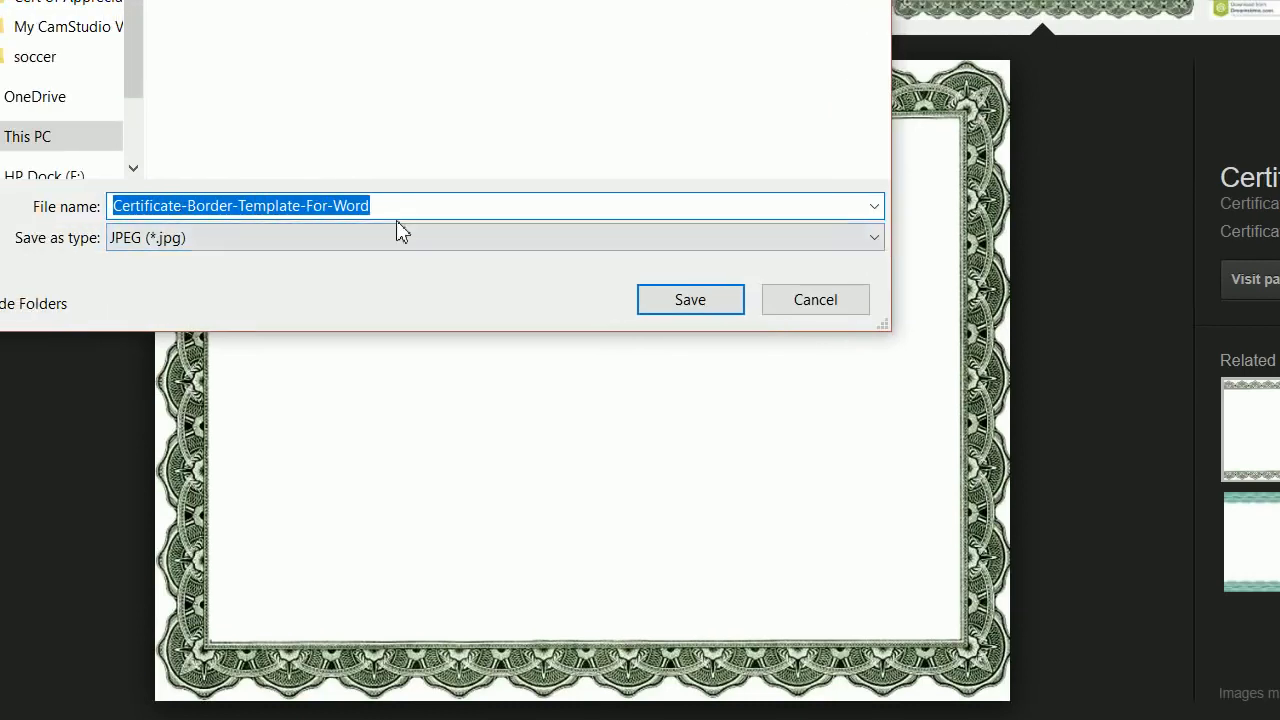
left_click(687, 302)
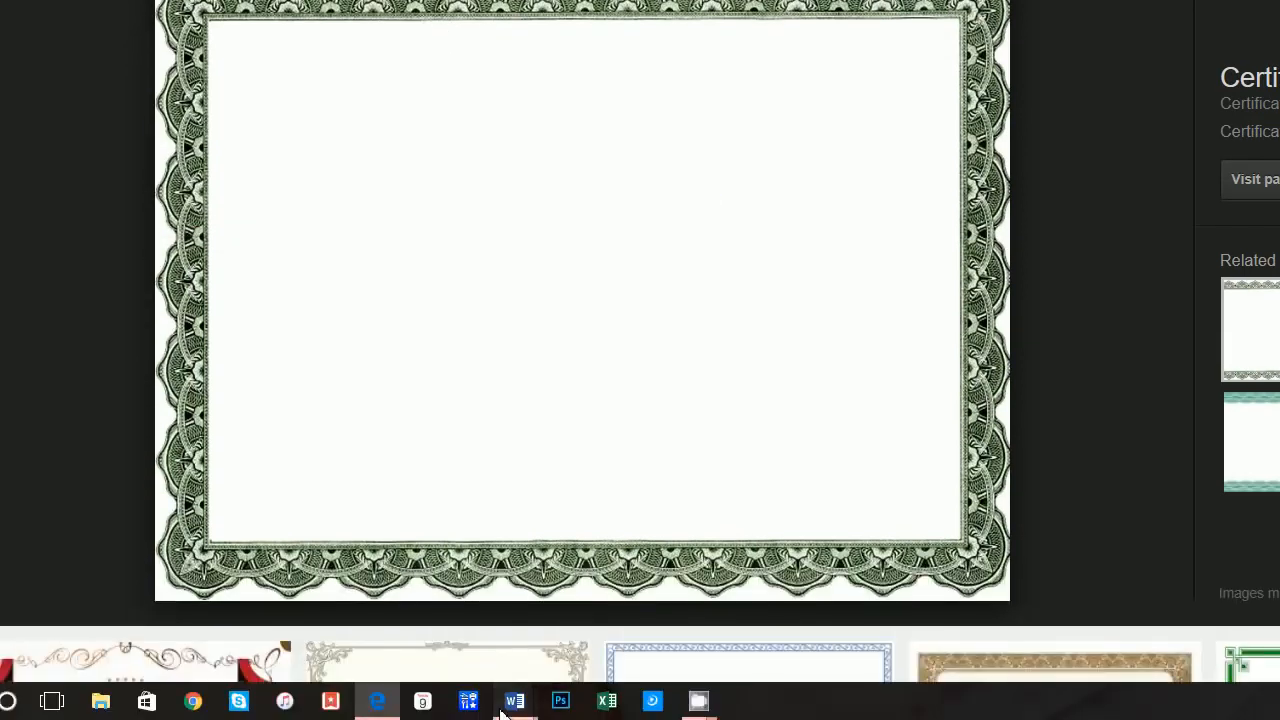
Step: Switch to Document5 in Word and insert the saved Certificate-Border-Template-For-Word picture
left_click(504, 709)
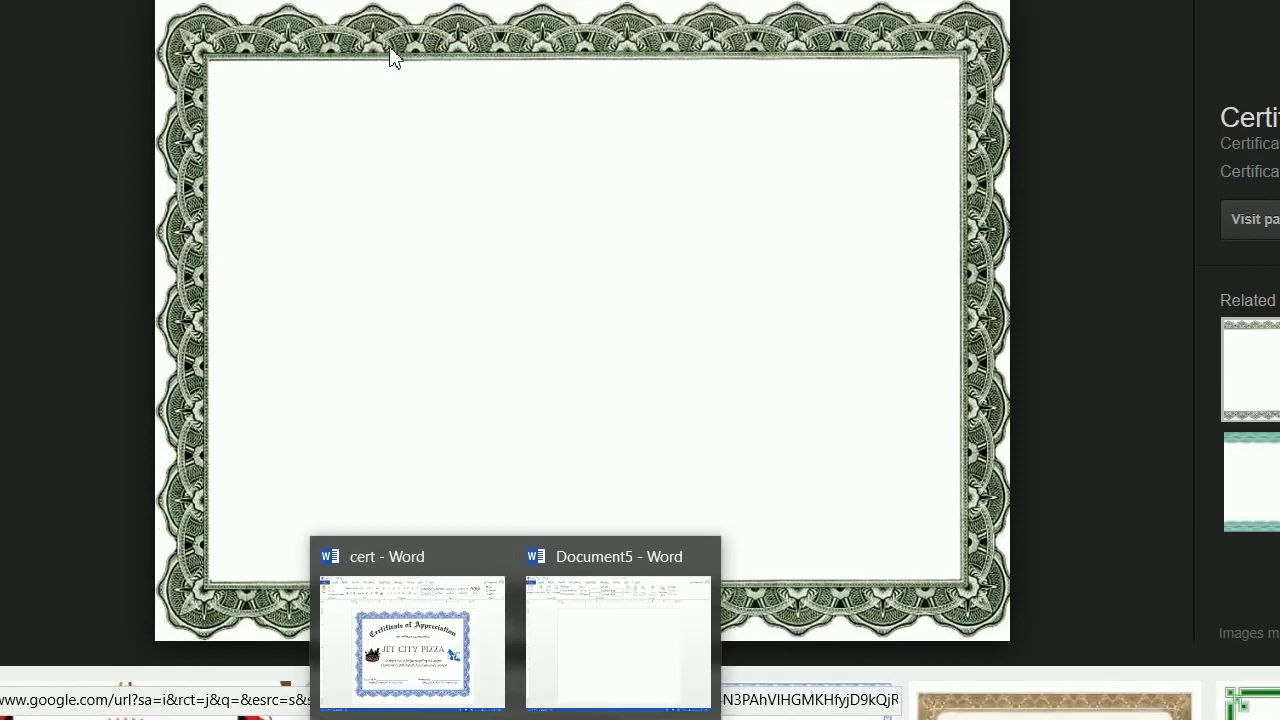
left_click(620, 665)
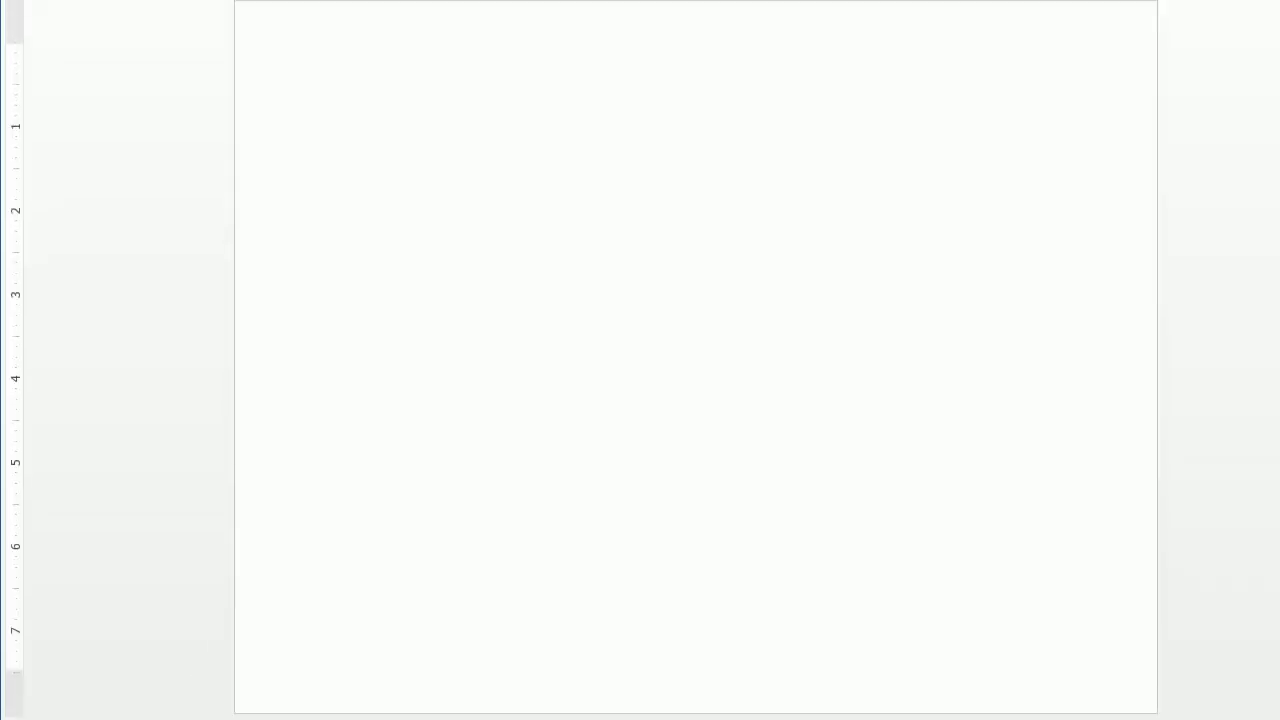
left_click(186, 50)
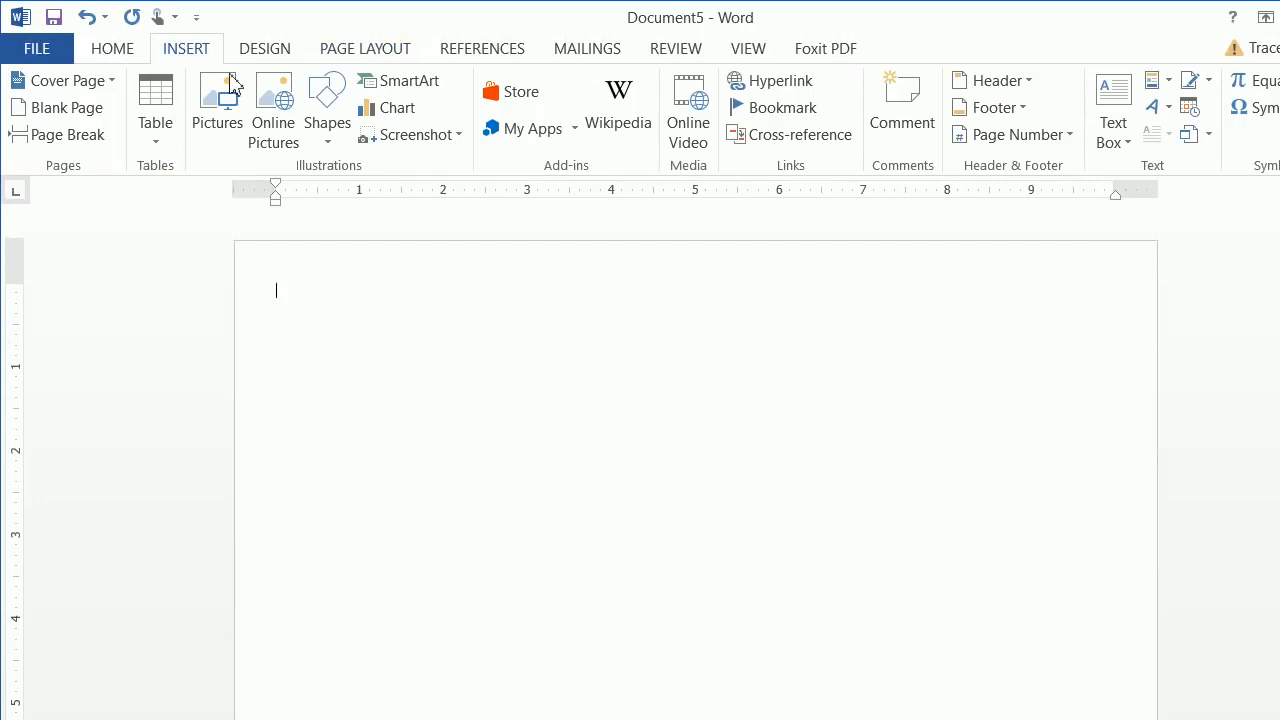
left_click(218, 112)
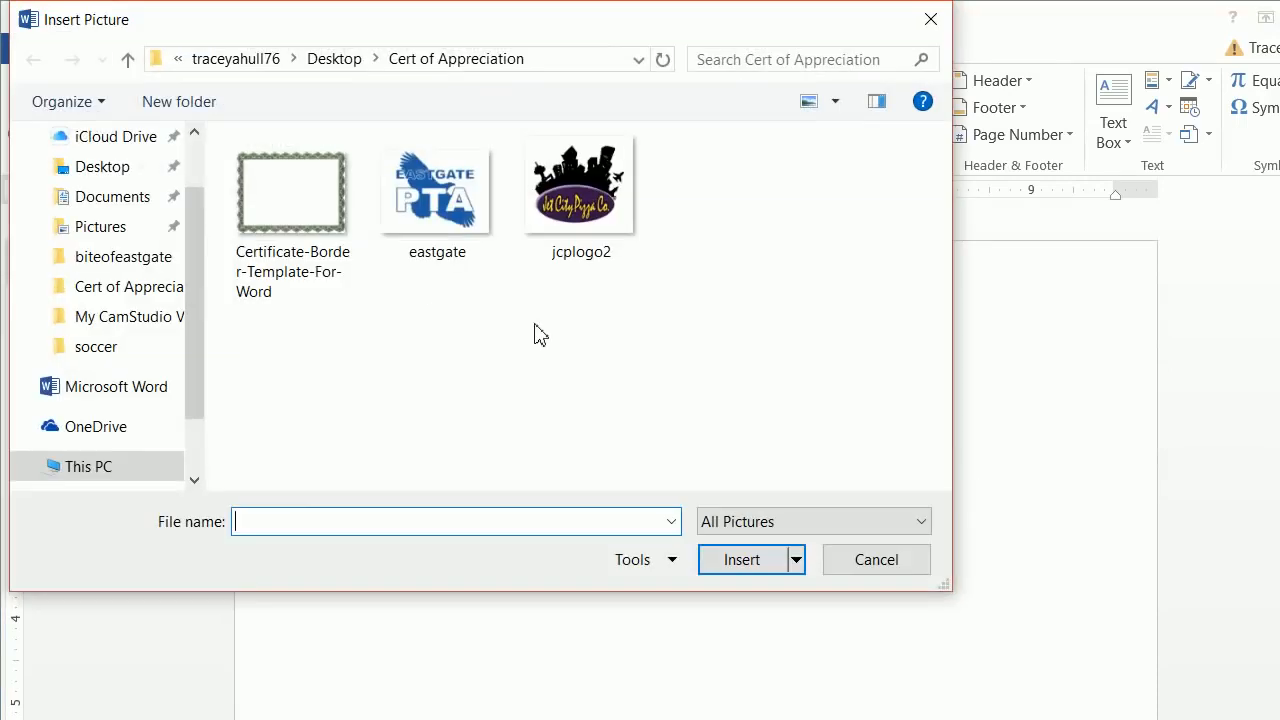
left_click(291, 192)
left_click(725, 556)
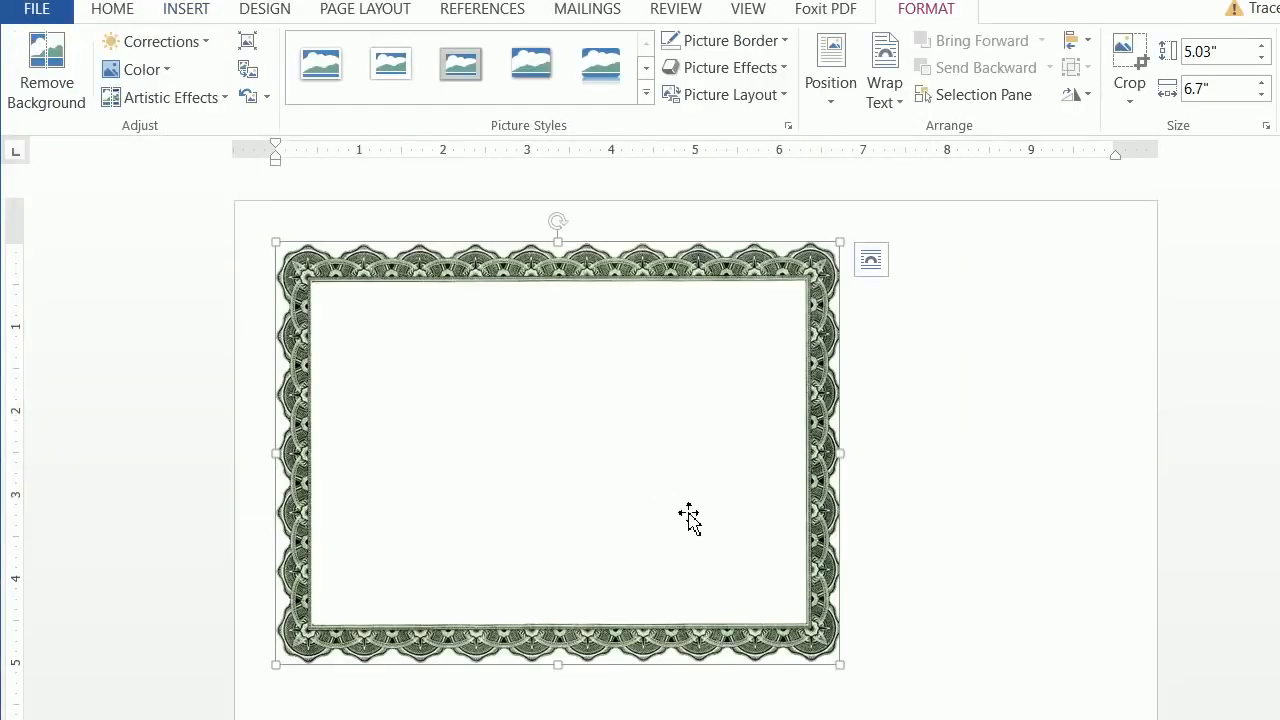
Step: Set the border picture's text wrapping to In Front of Text and reposition it freely on the page
left_click_drag(760, 554, 1113, 653)
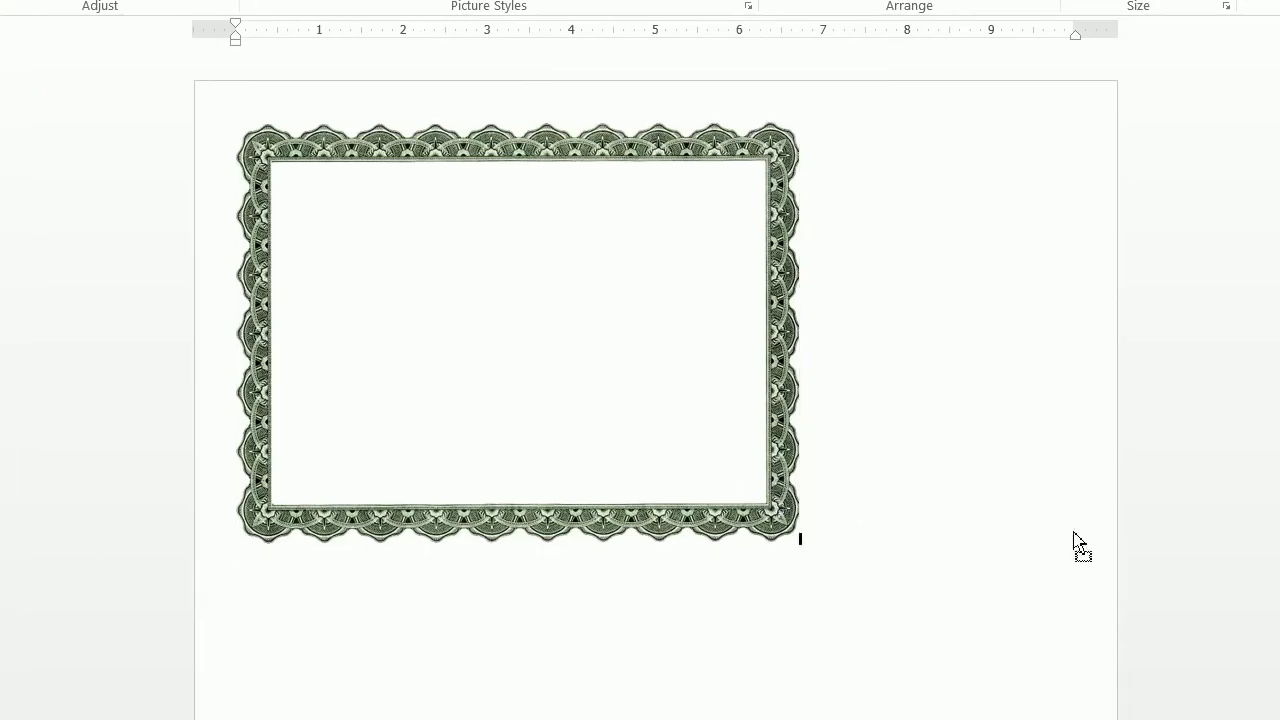
left_click_drag(1074, 533, 529, 337)
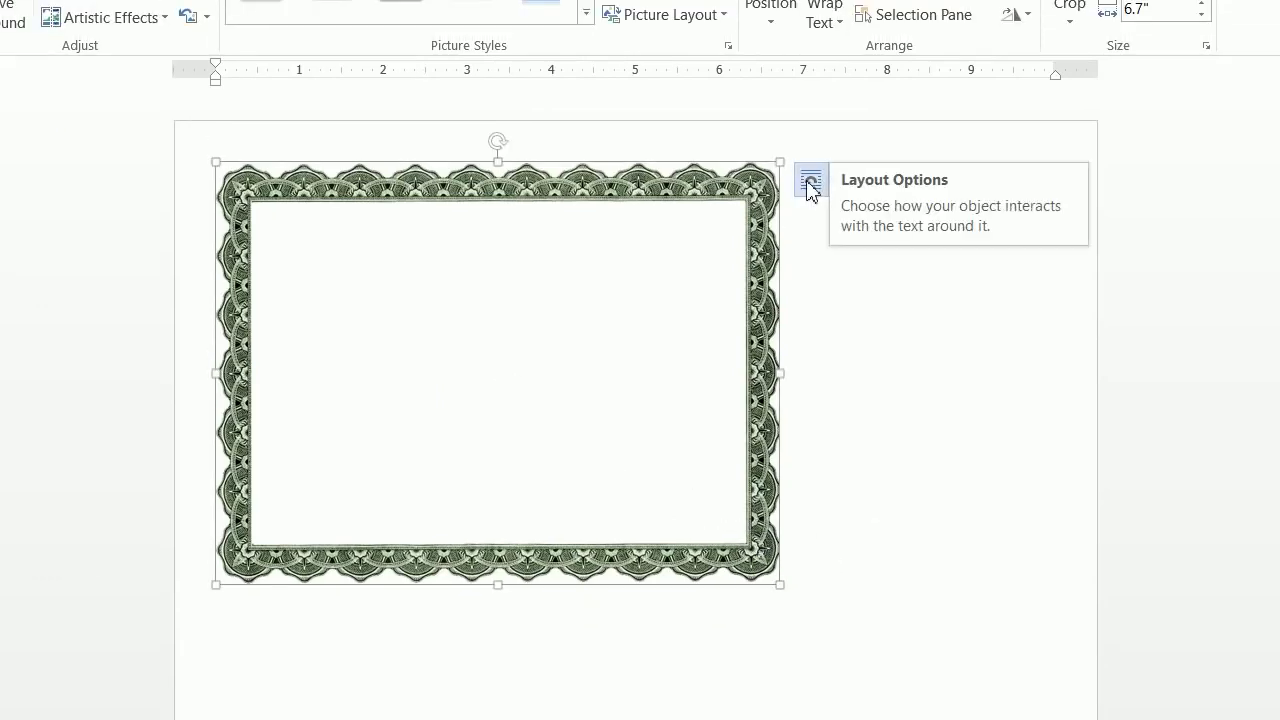
left_click(811, 183)
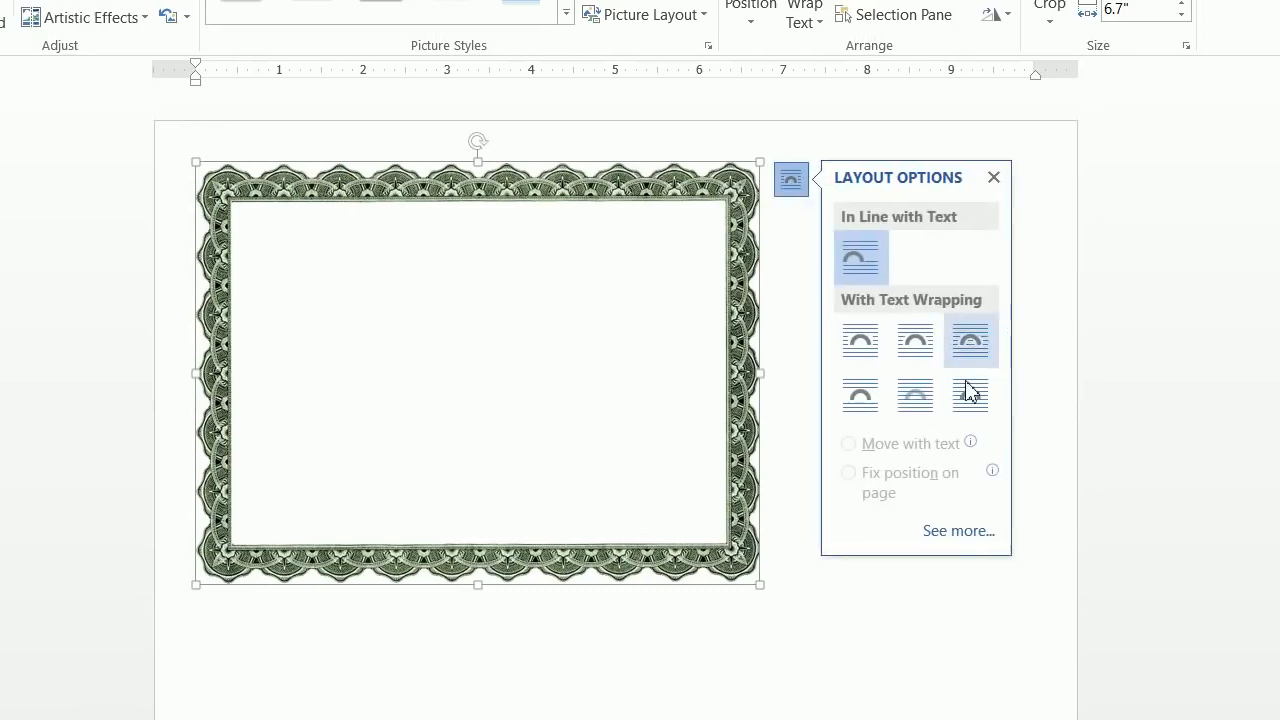
left_click(989, 395)
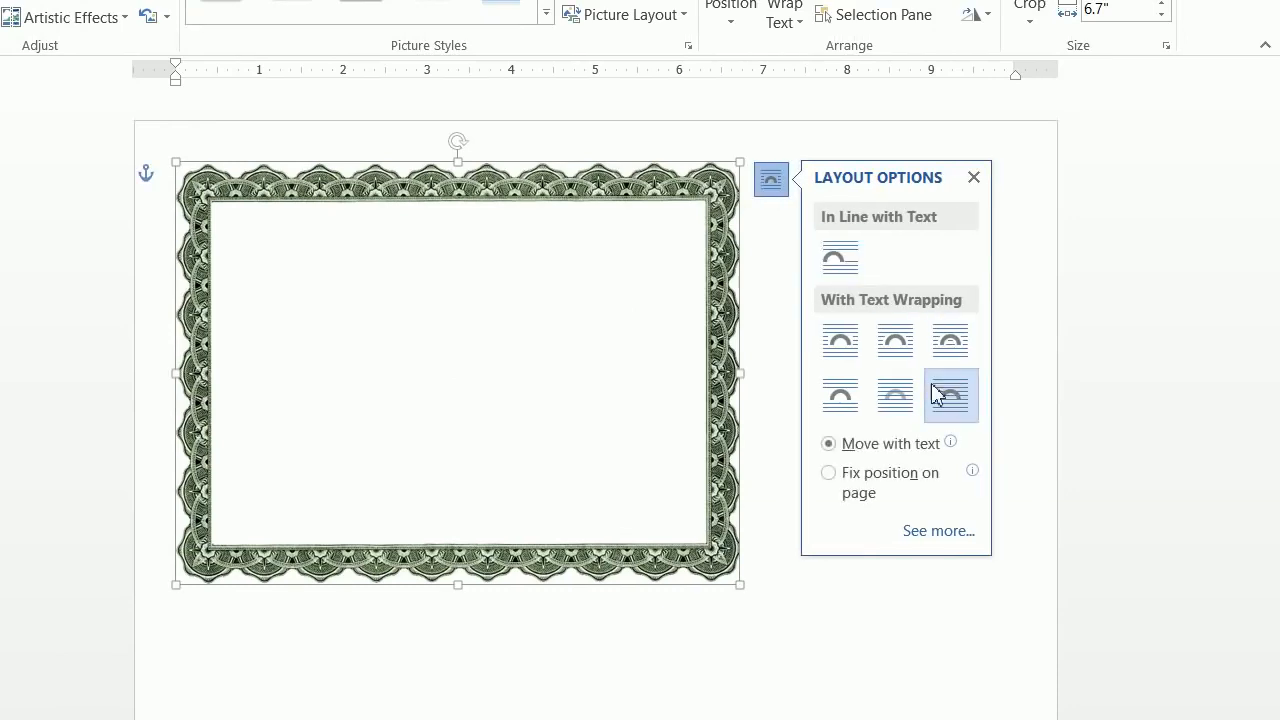
right_click(523, 309)
mouse_move(681, 696)
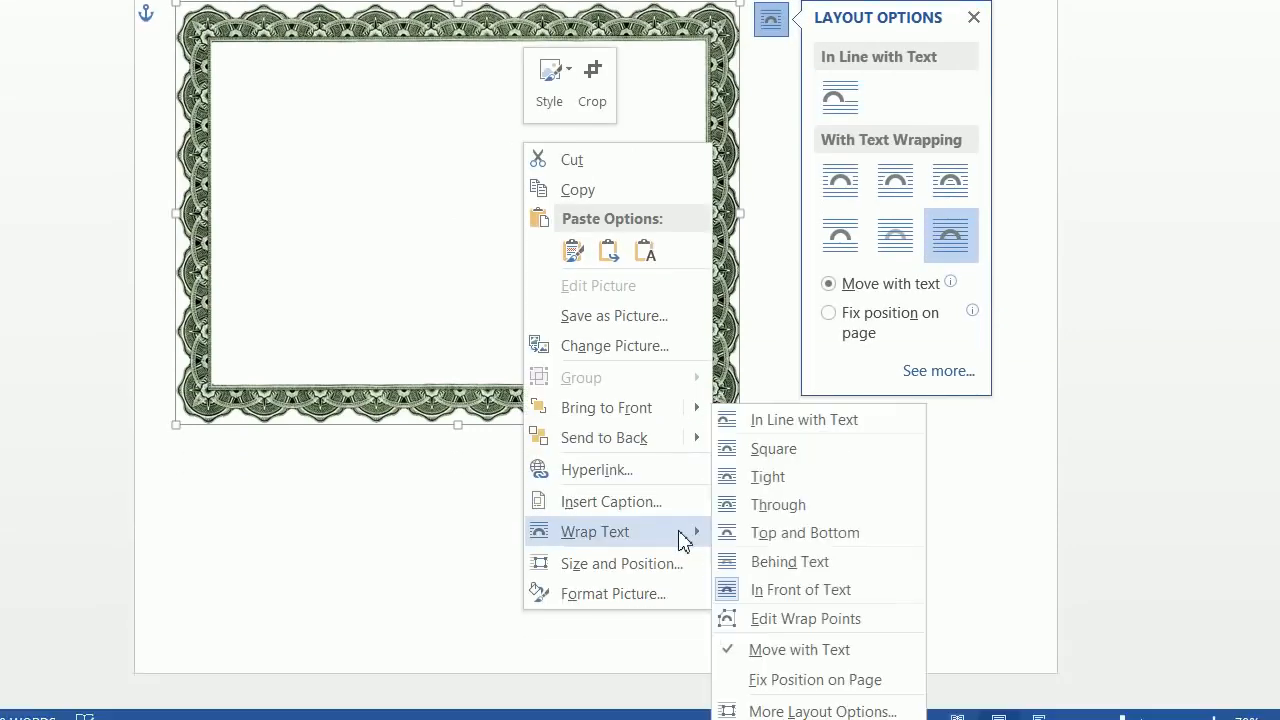
left_click(791, 589)
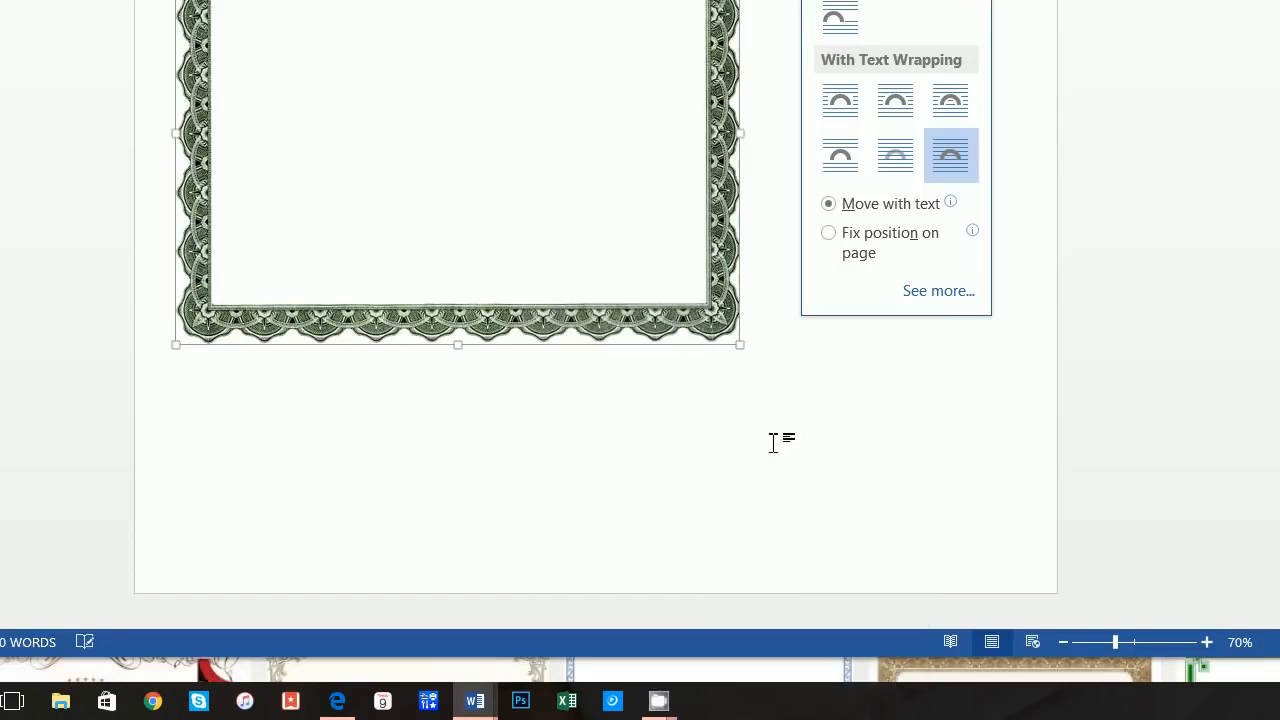
left_click_drag(645, 285, 608, 268)
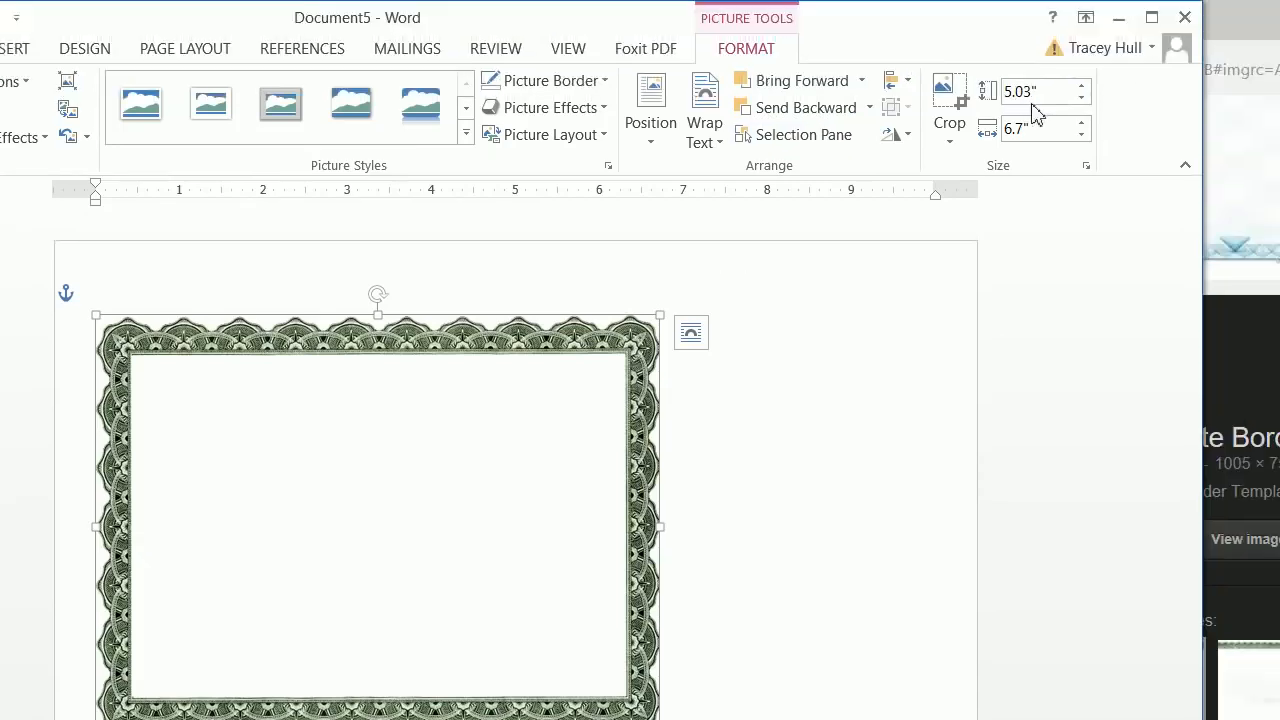
Step: Set the border picture's height to 7.75" and shift it up and left to fit within the page
double_click(952, 92)
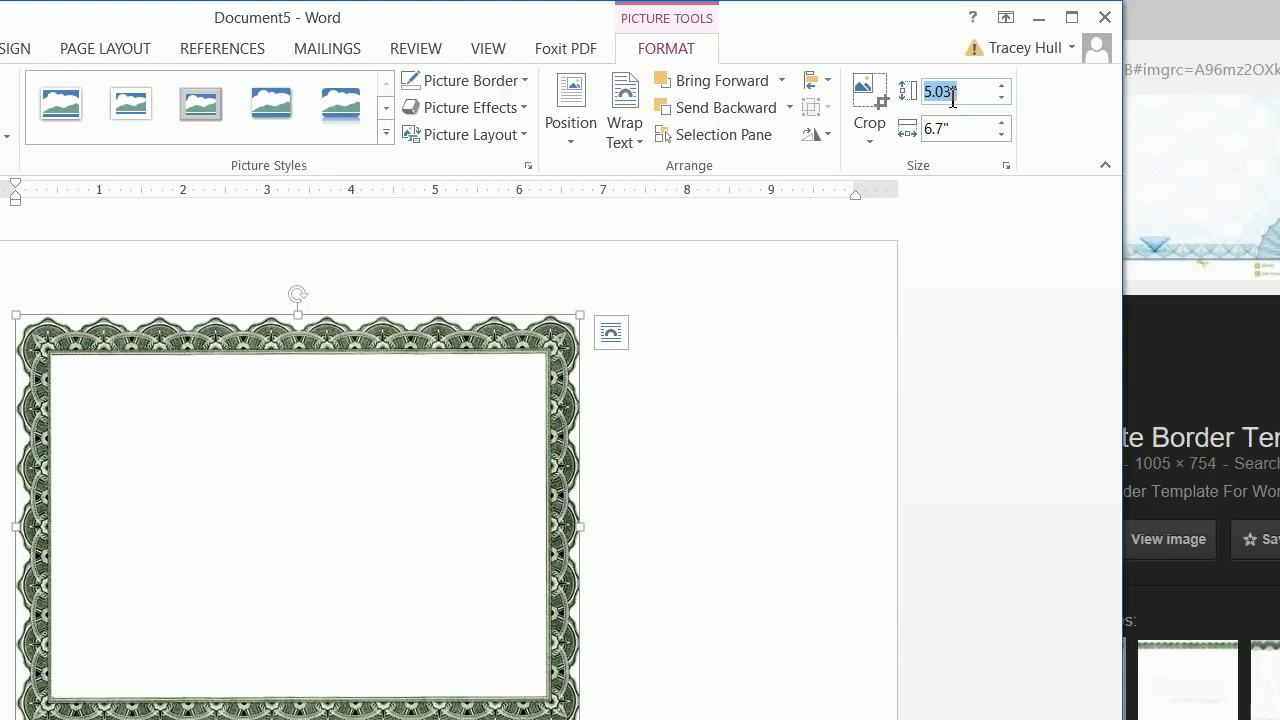
type("7.75")
key("Return")
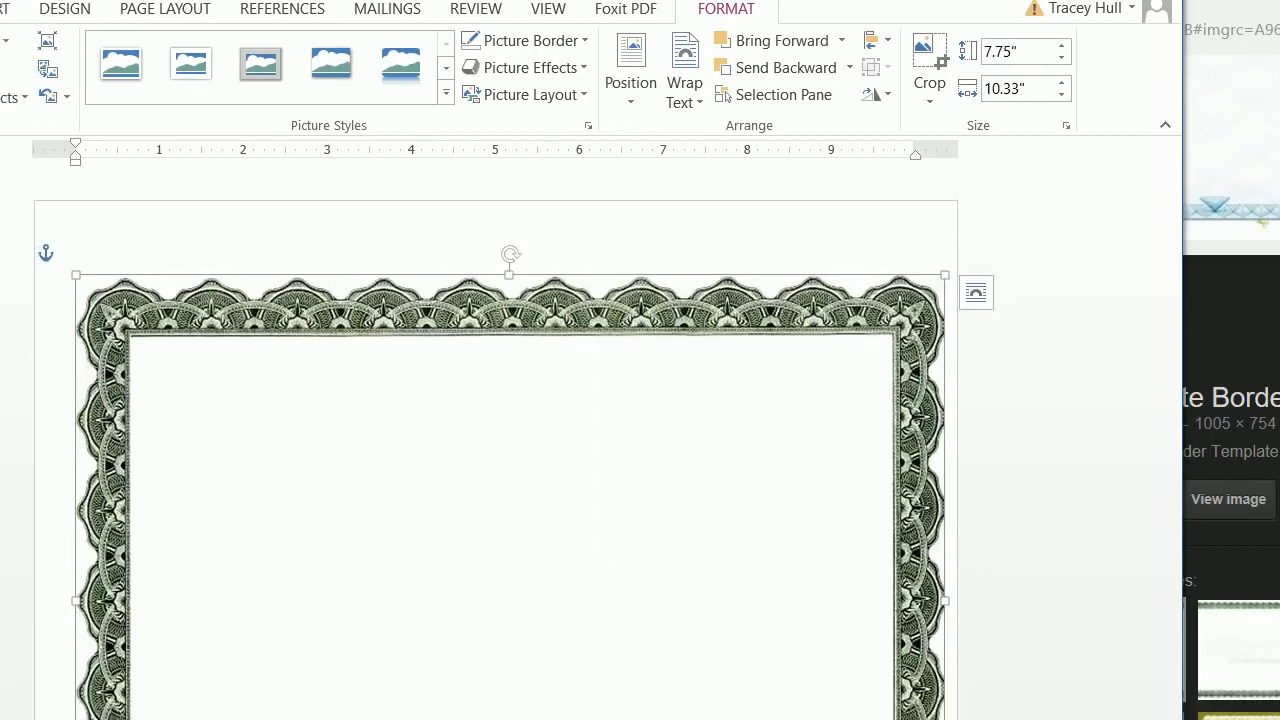
left_click_drag(308, 706, 320, 655)
left_click_drag(380, 515, 399, 493)
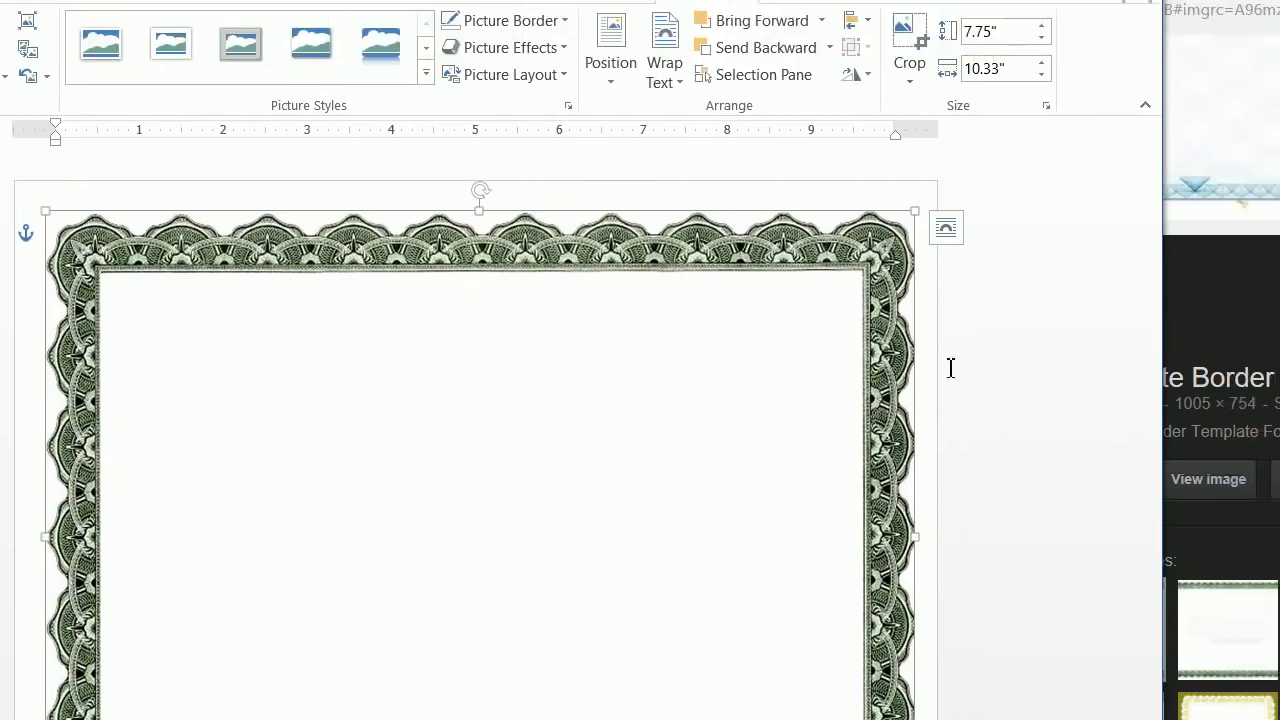
Step: Narrow the border picture to about 10.24" wide and center it horizontally and vertically on the page
left_click_drag(920, 539, 914, 537)
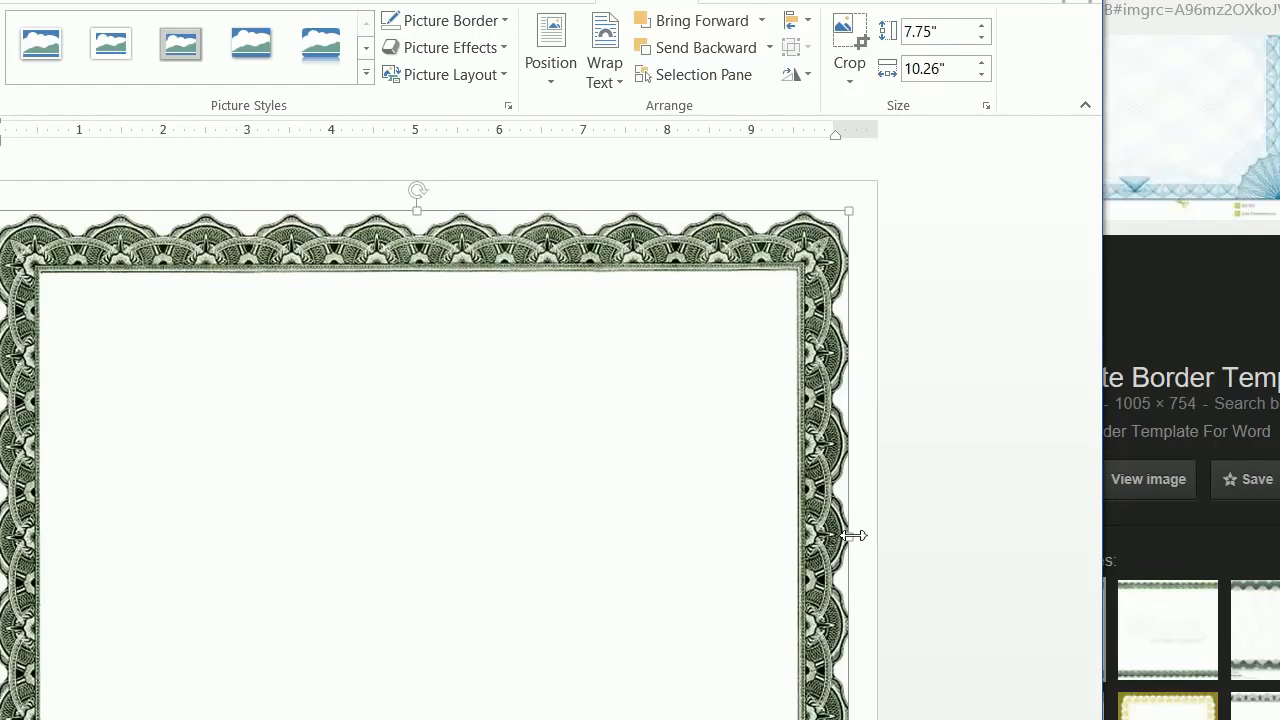
left_click_drag(853, 539, 850, 537)
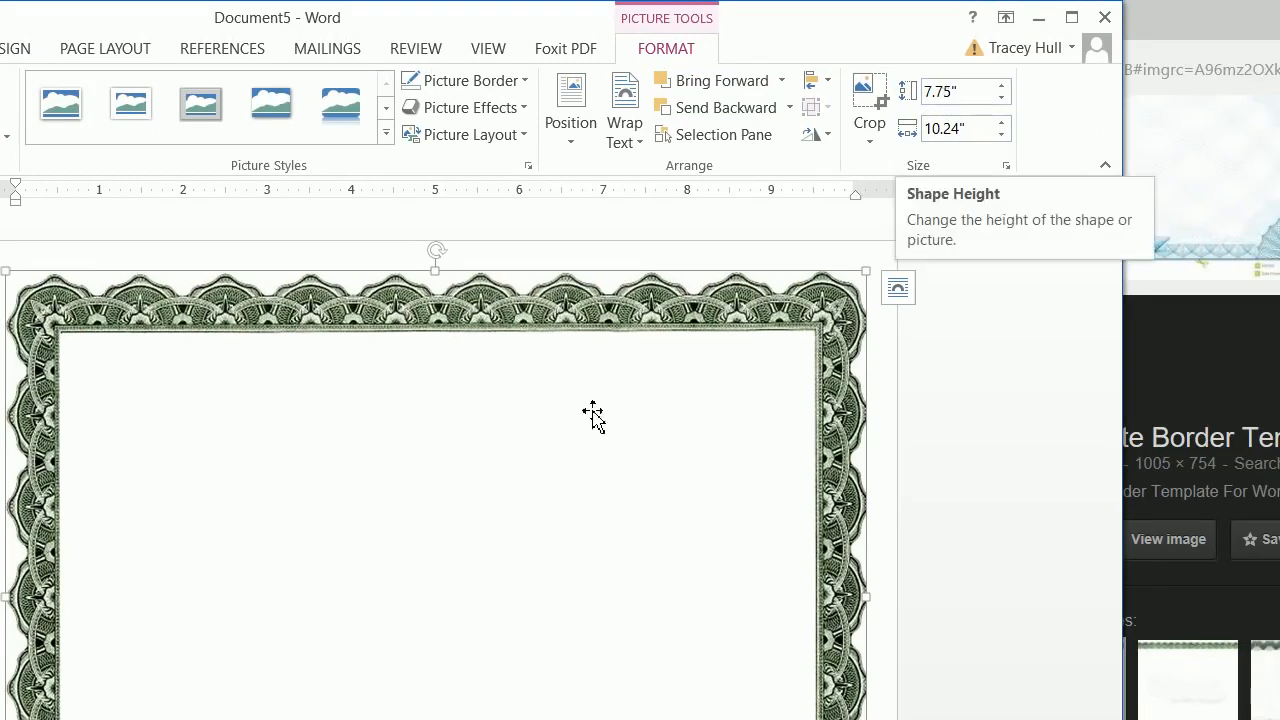
left_click_drag(308, 631, 315, 624)
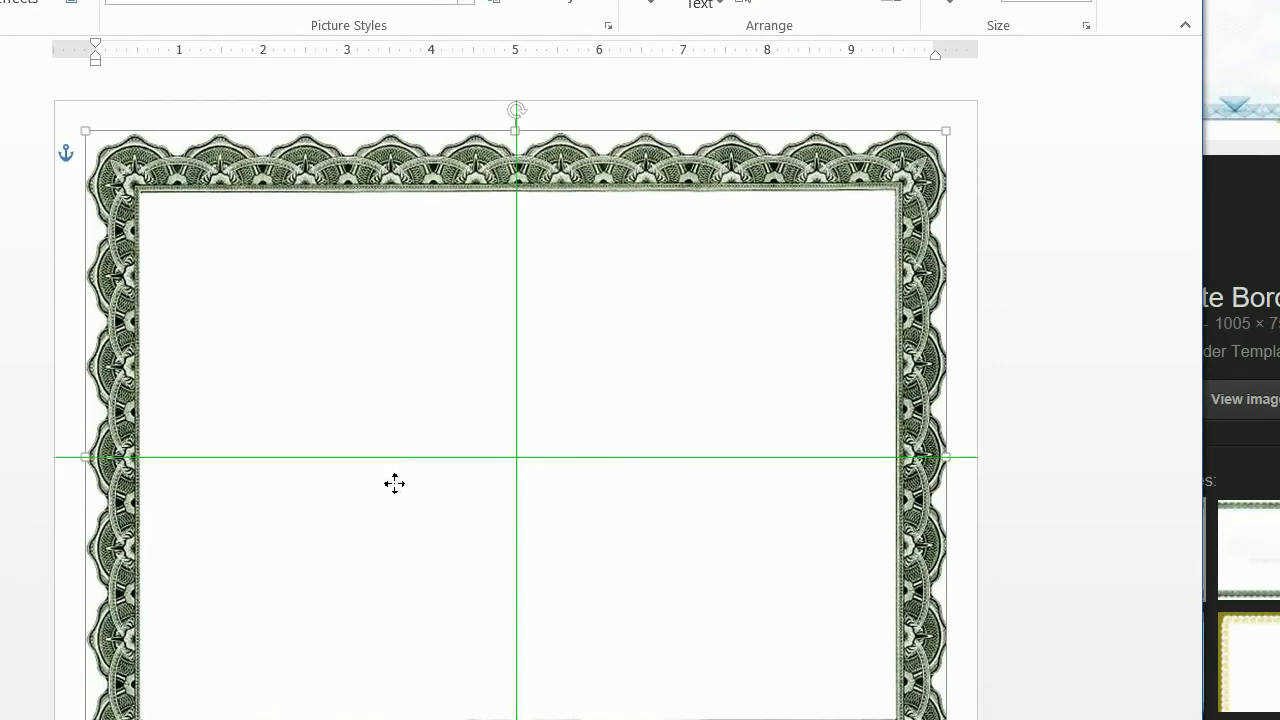
left_click_drag(394, 483, 396, 486)
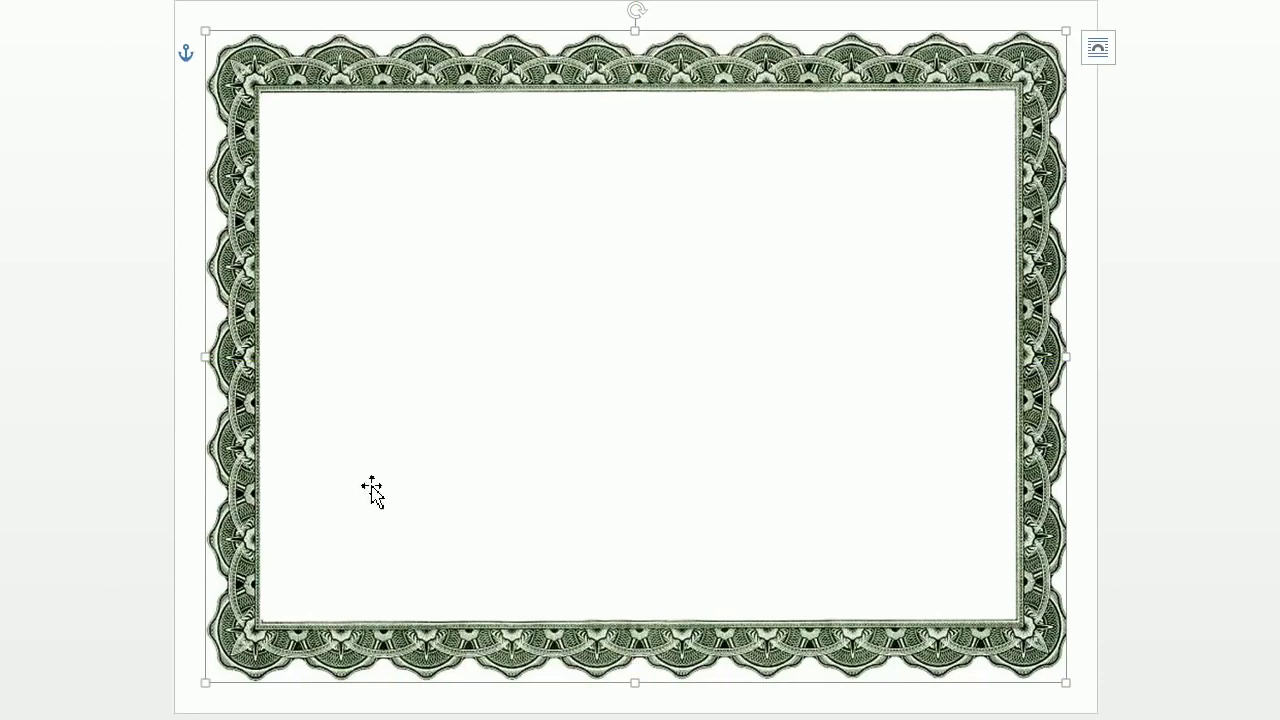
Step: Check the finished blue sample certificate, return to Document5, and recolor the border picture with a light blue variation
mouse_move(514, 700)
left_click(437, 548)
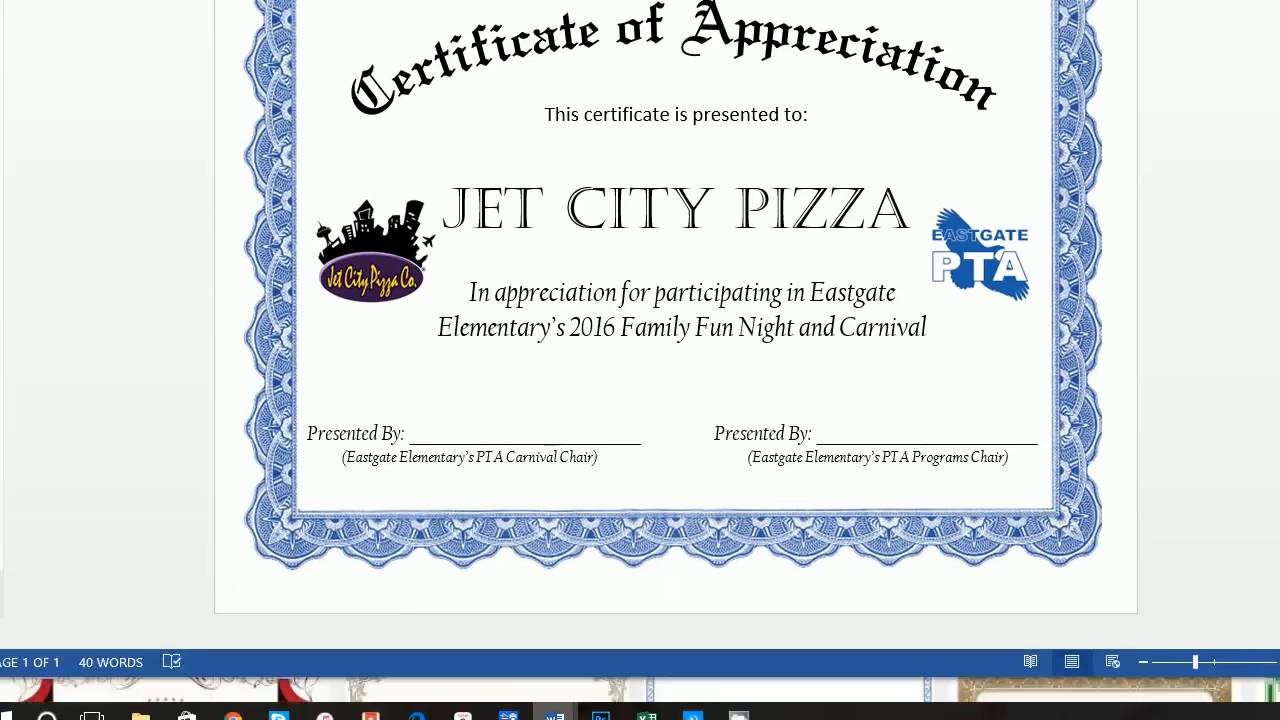
mouse_move(571, 690)
left_click(660, 614)
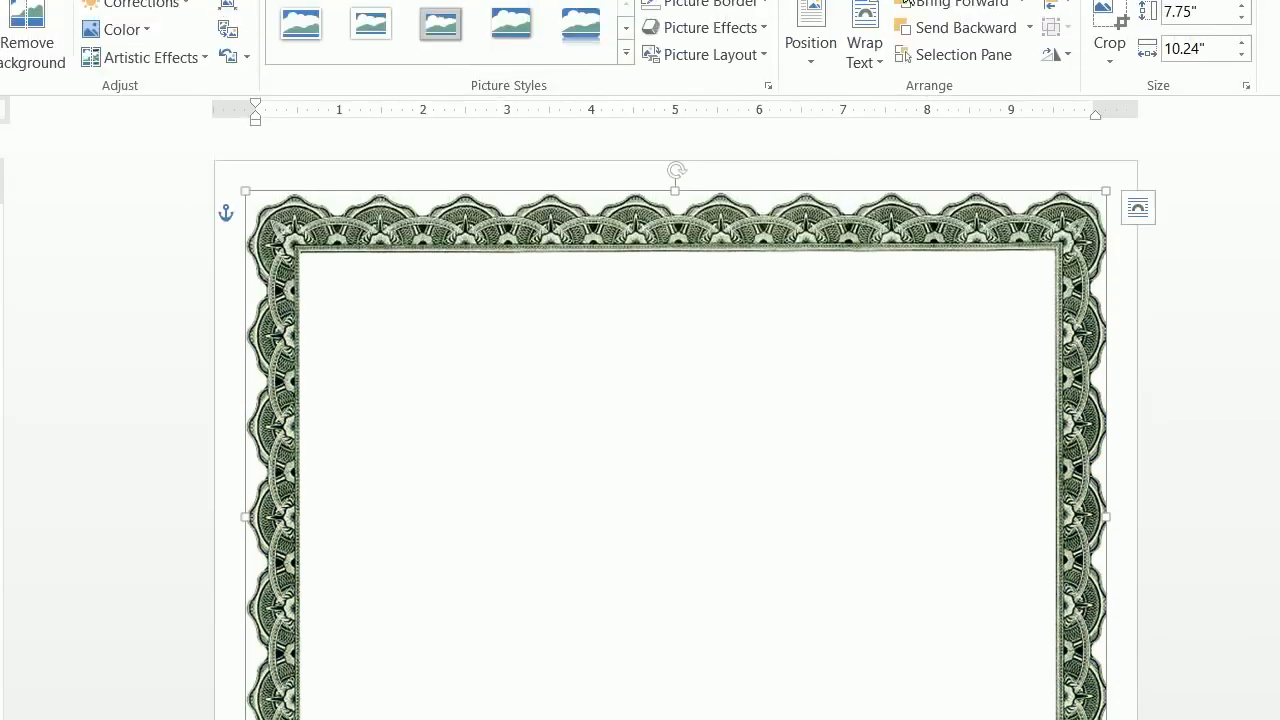
left_click(123, 109)
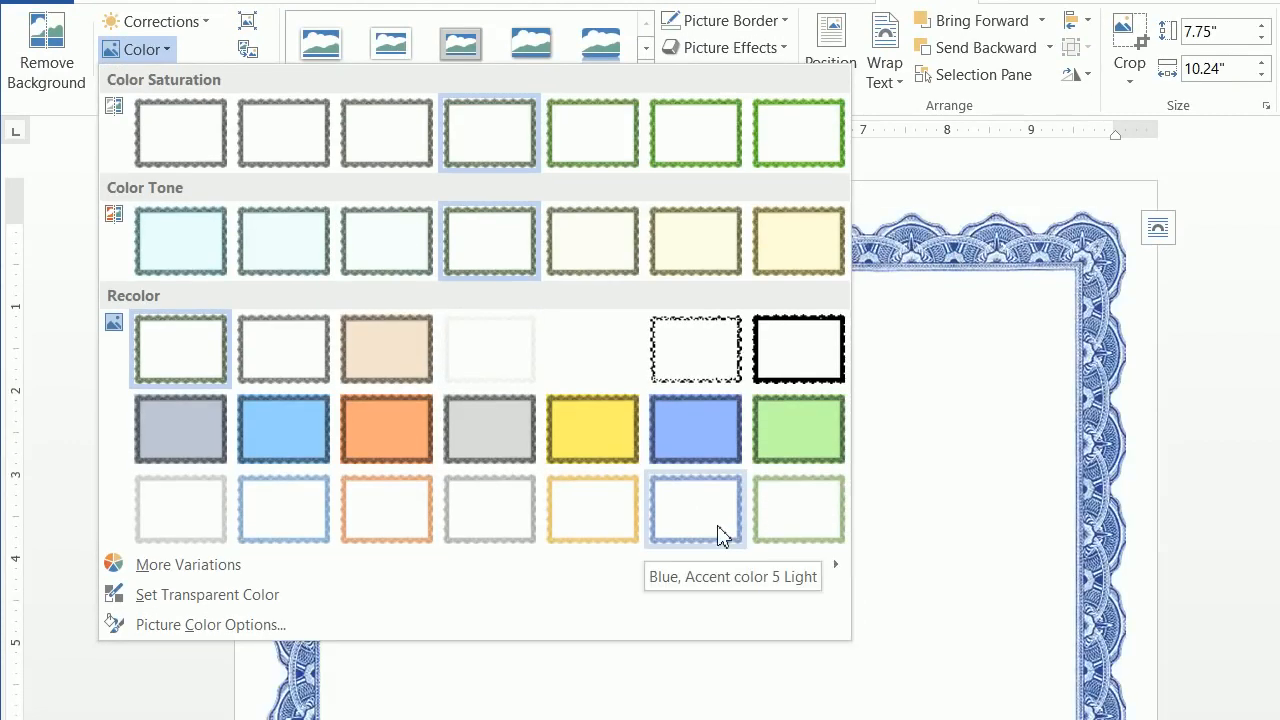
left_click(305, 530)
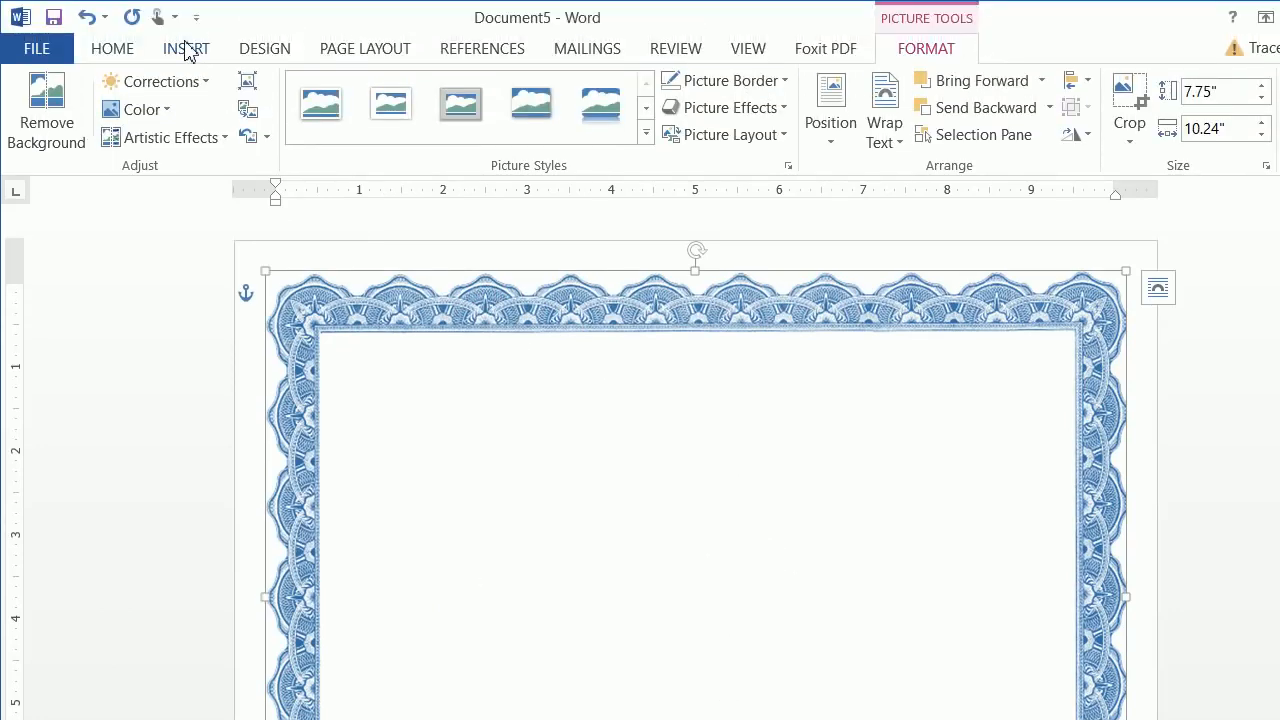
Step: Draw a text box about 9.36" wide and 3.21" high across the upper part of the certificate
left_click(188, 50)
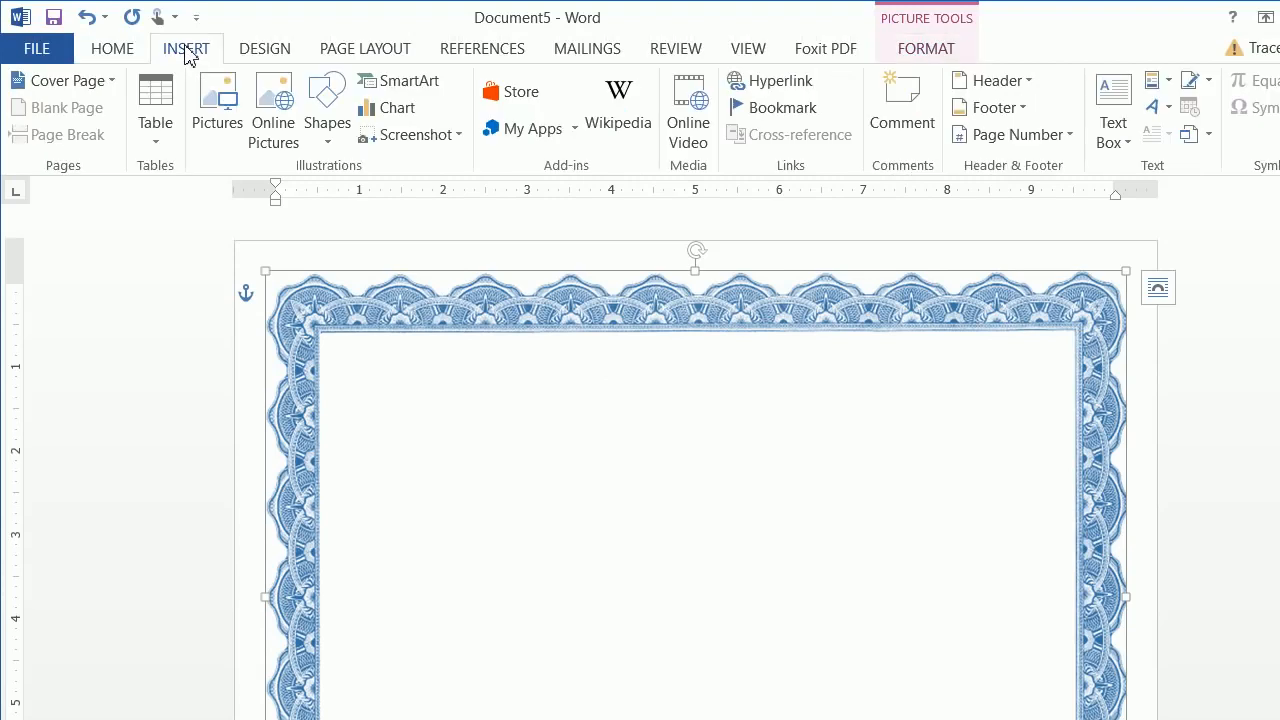
left_click(1115, 112)
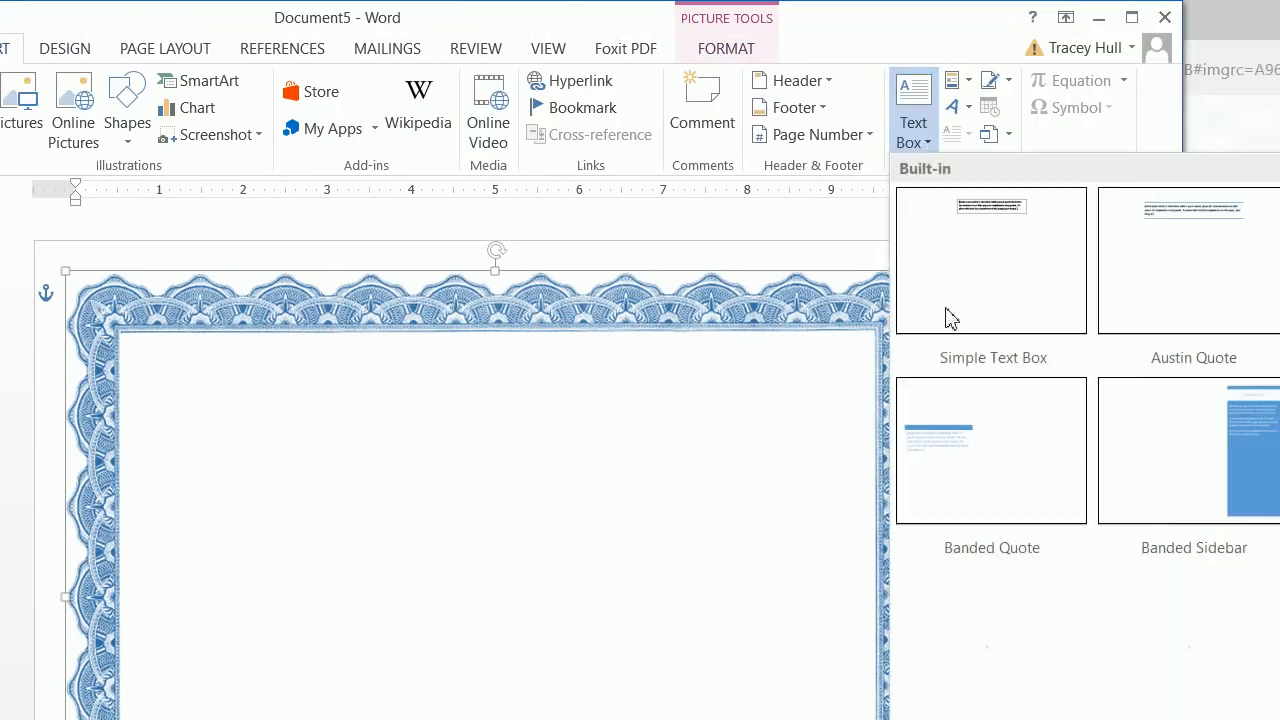
left_click(957, 660)
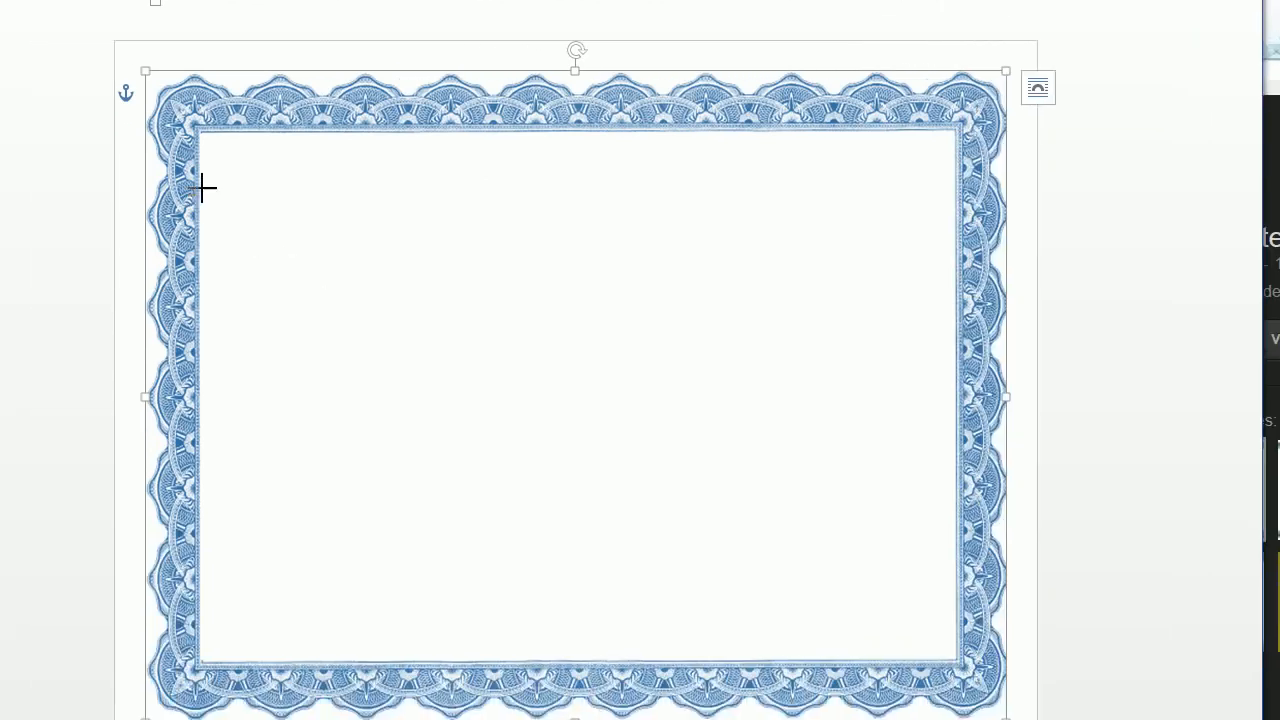
mouse_move(188, 183)
left_mouse_down()
mouse_move(910, 390)
mouse_move(973, 442)
mouse_move(952, 442)
left_mouse_up()
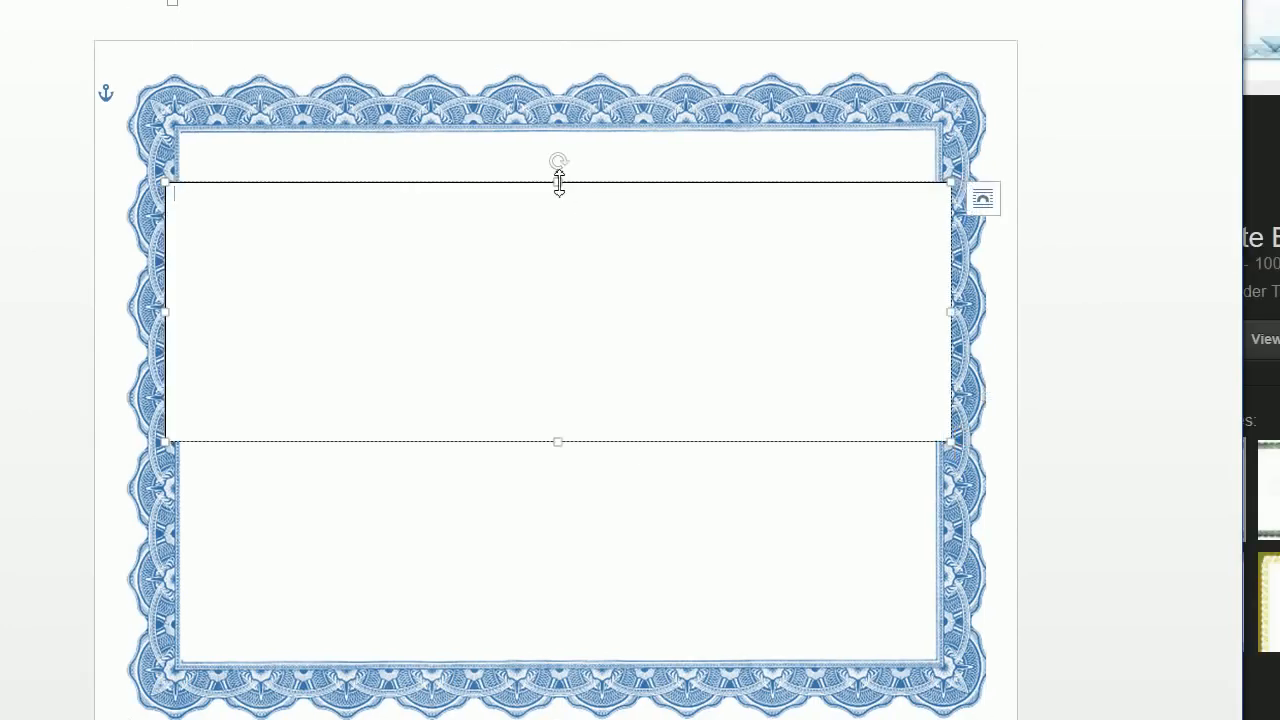
left_click_drag(559, 183, 559, 171)
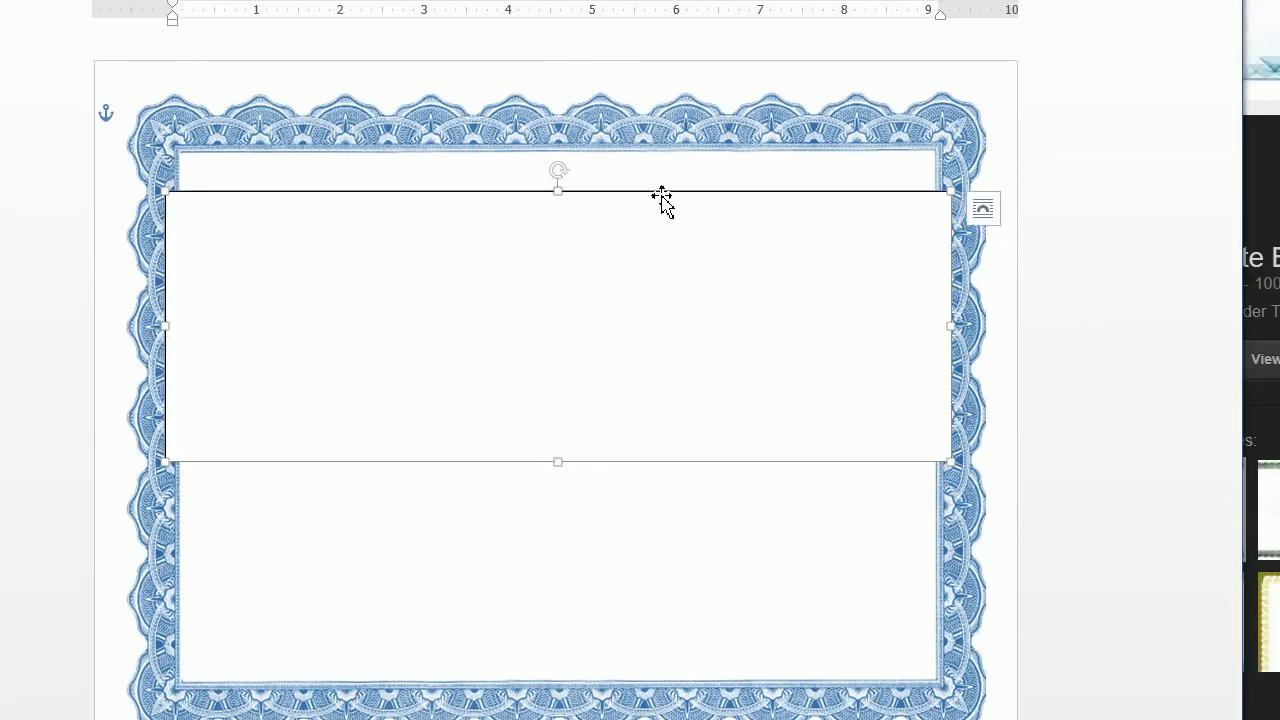
left_click_drag(662, 195, 650, 194)
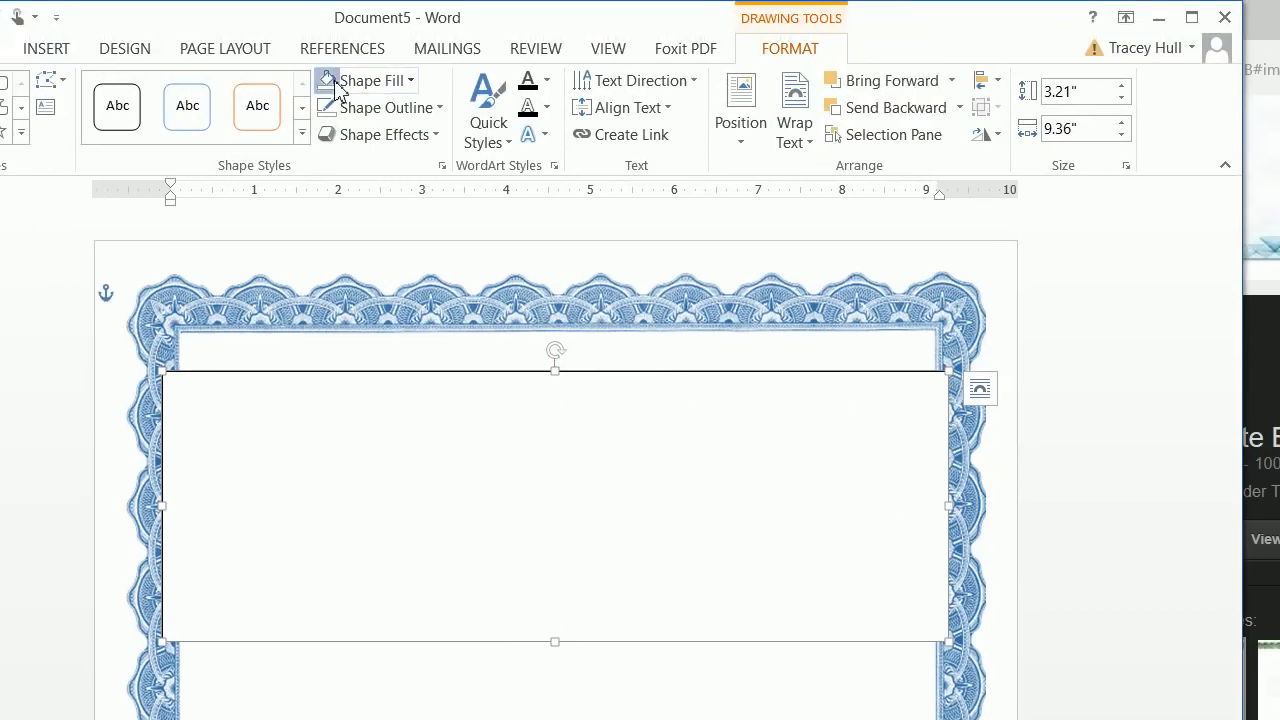
Step: Remove the fill and the outline from the title text box
left_click(337, 86)
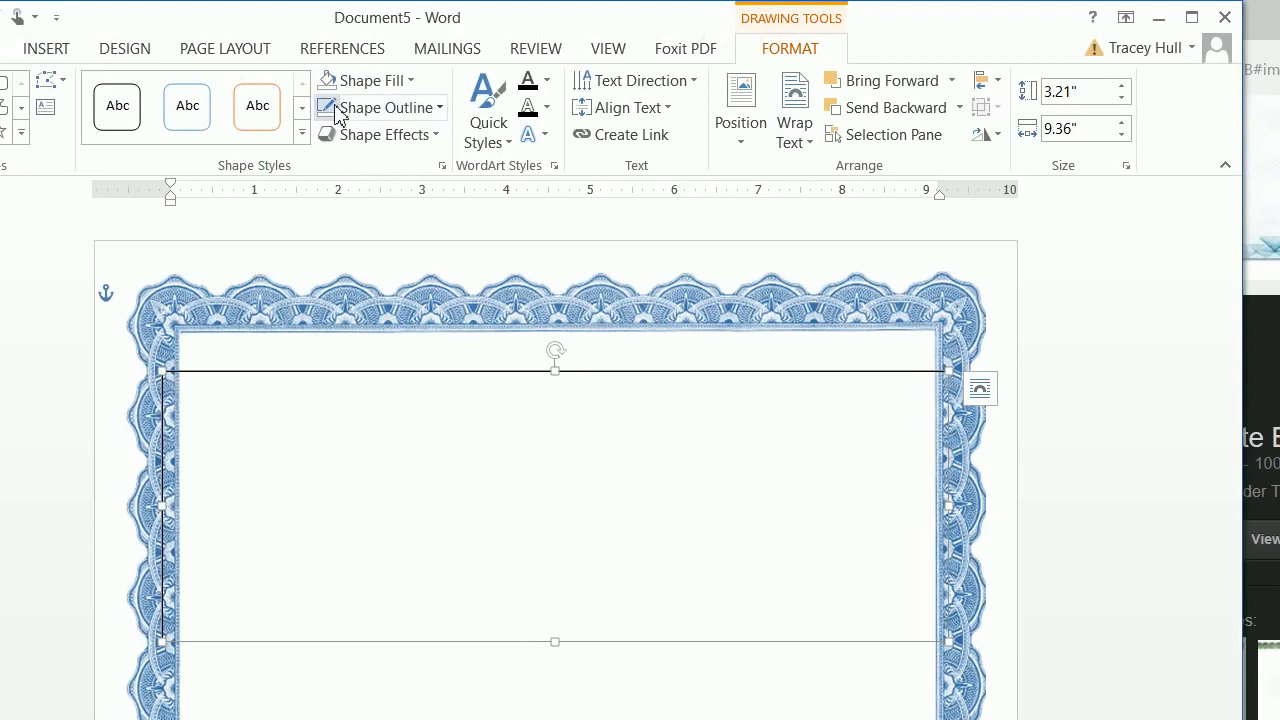
left_click(357, 112)
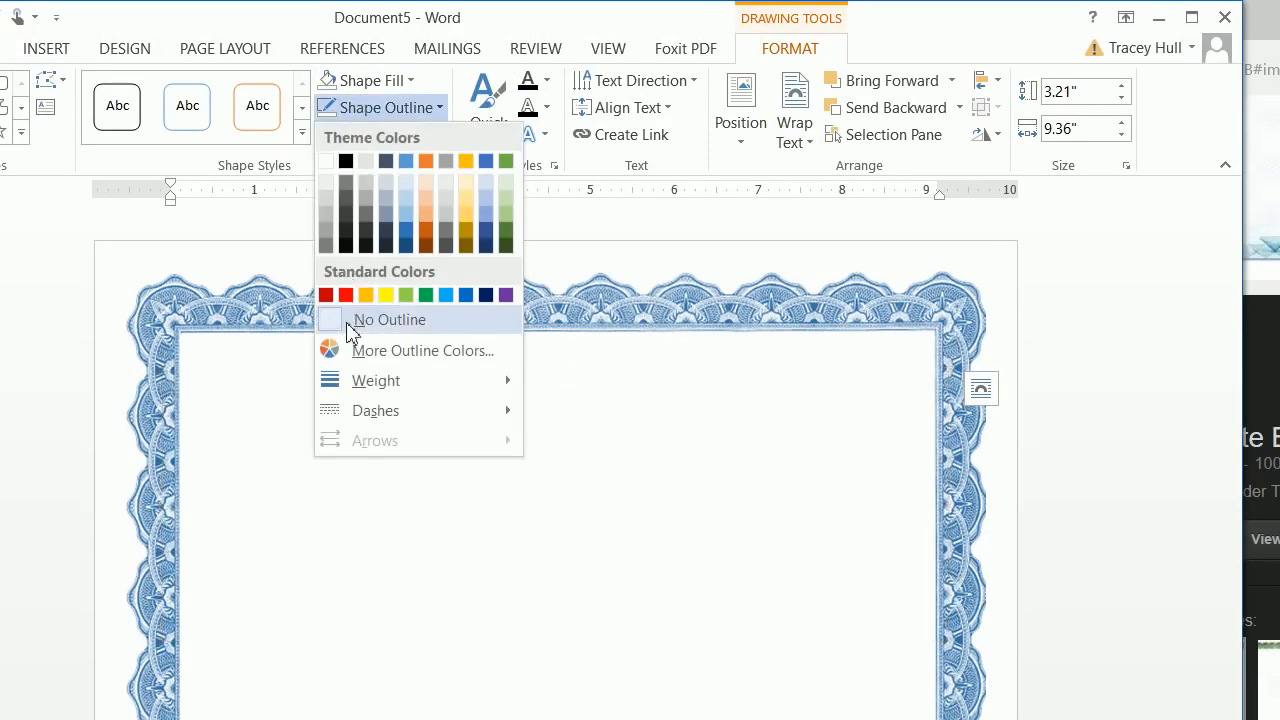
left_click(350, 320)
left_click(366, 80)
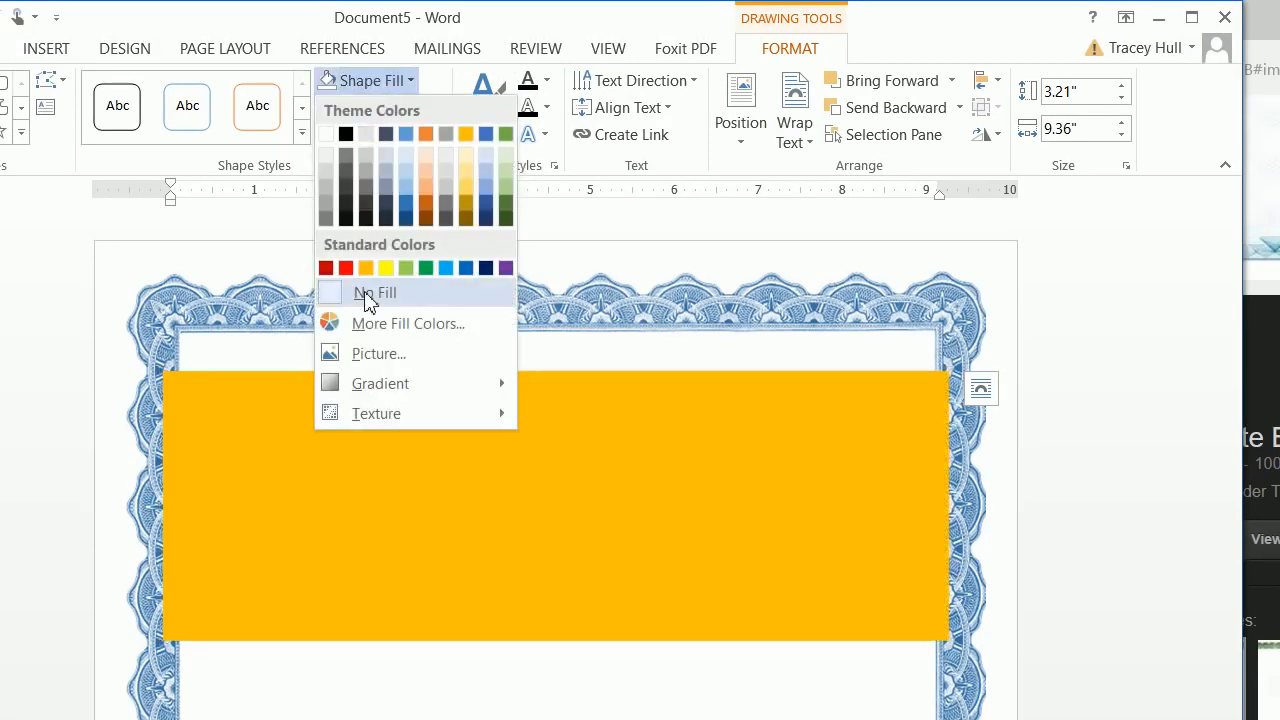
left_click(366, 293)
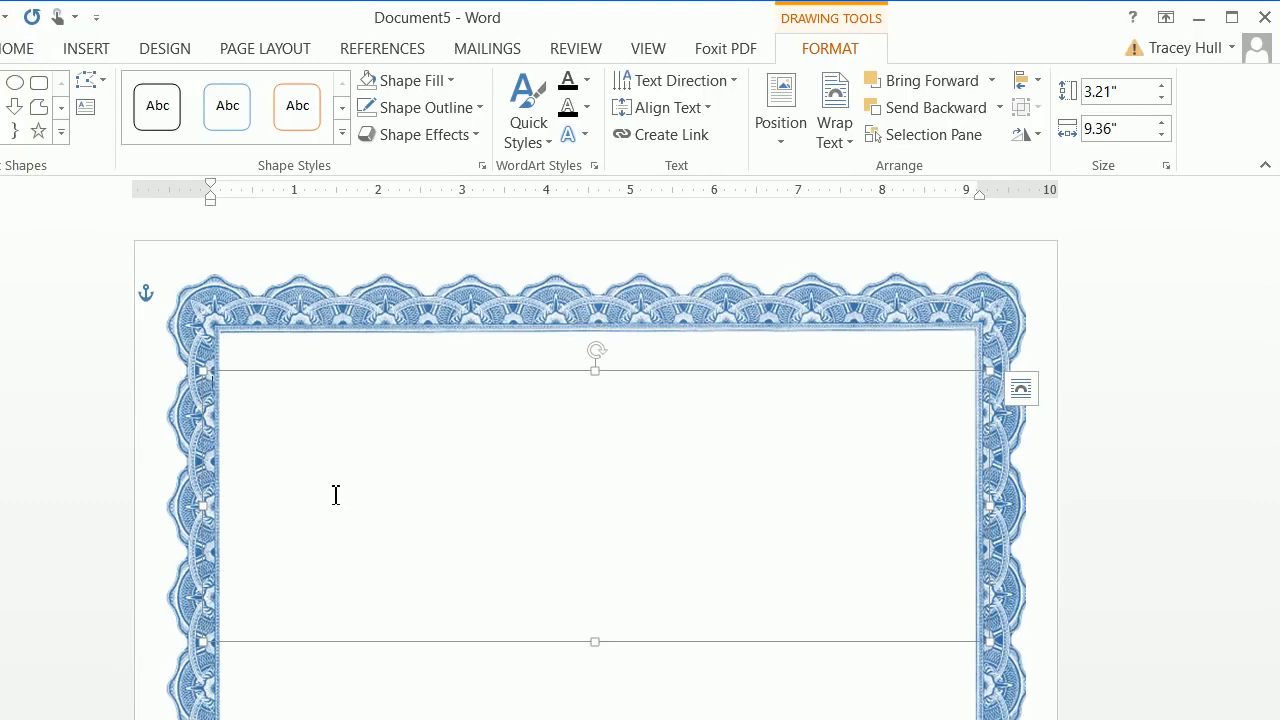
Step: Enter the centered title "Certificate of Appreciation" in the text box and correct the spelling of its last word
type("Certi")
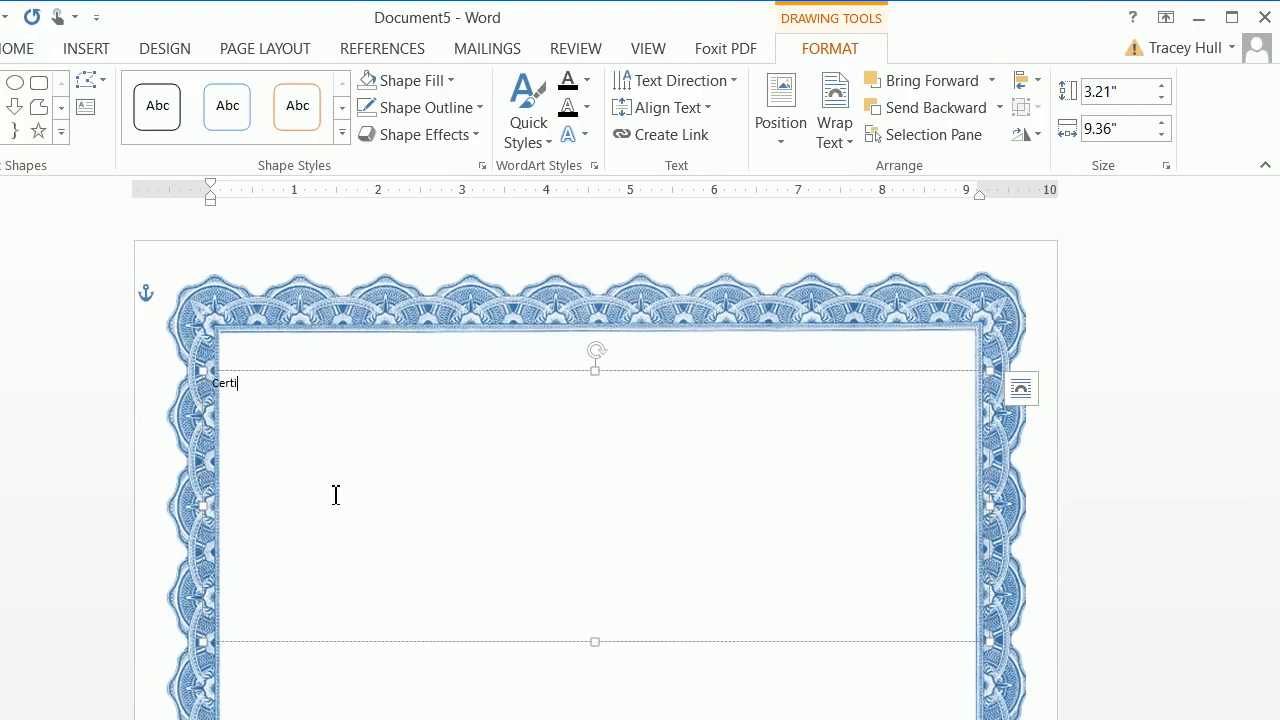
type("ficate of Apprecation")
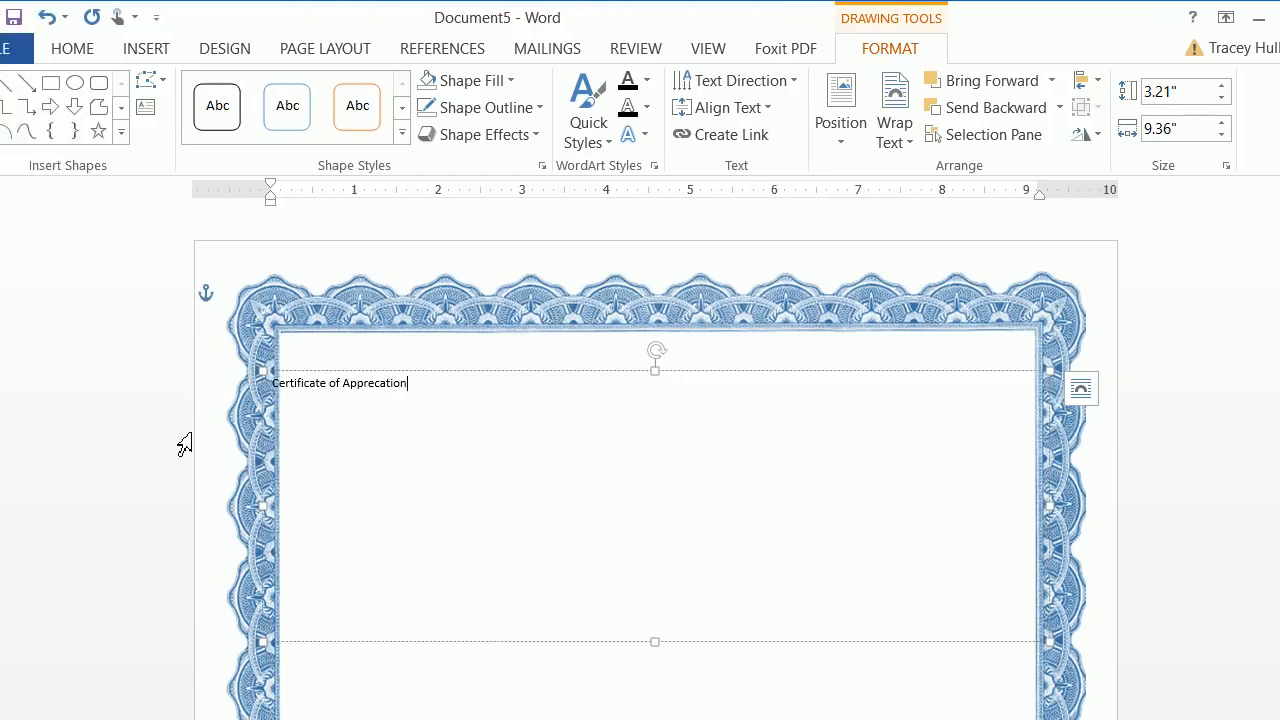
left_click_drag(376, 393, 196, 385)
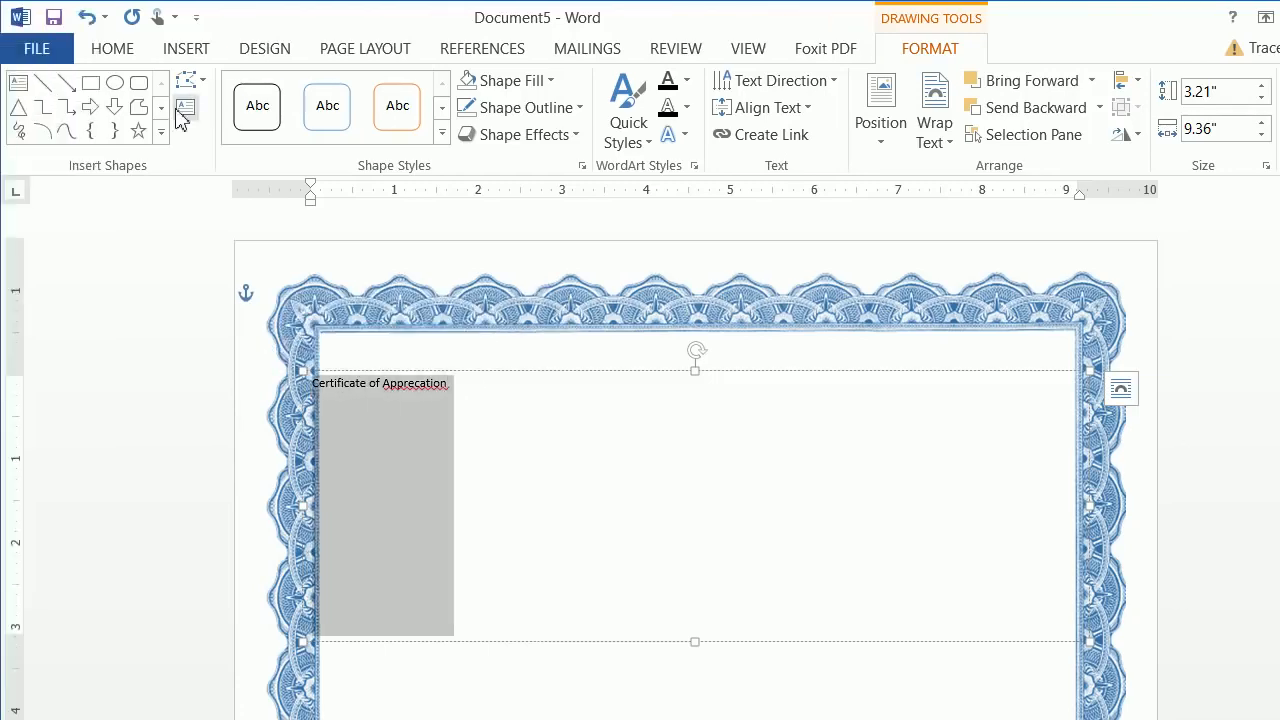
left_click(115, 49)
left_click(532, 128)
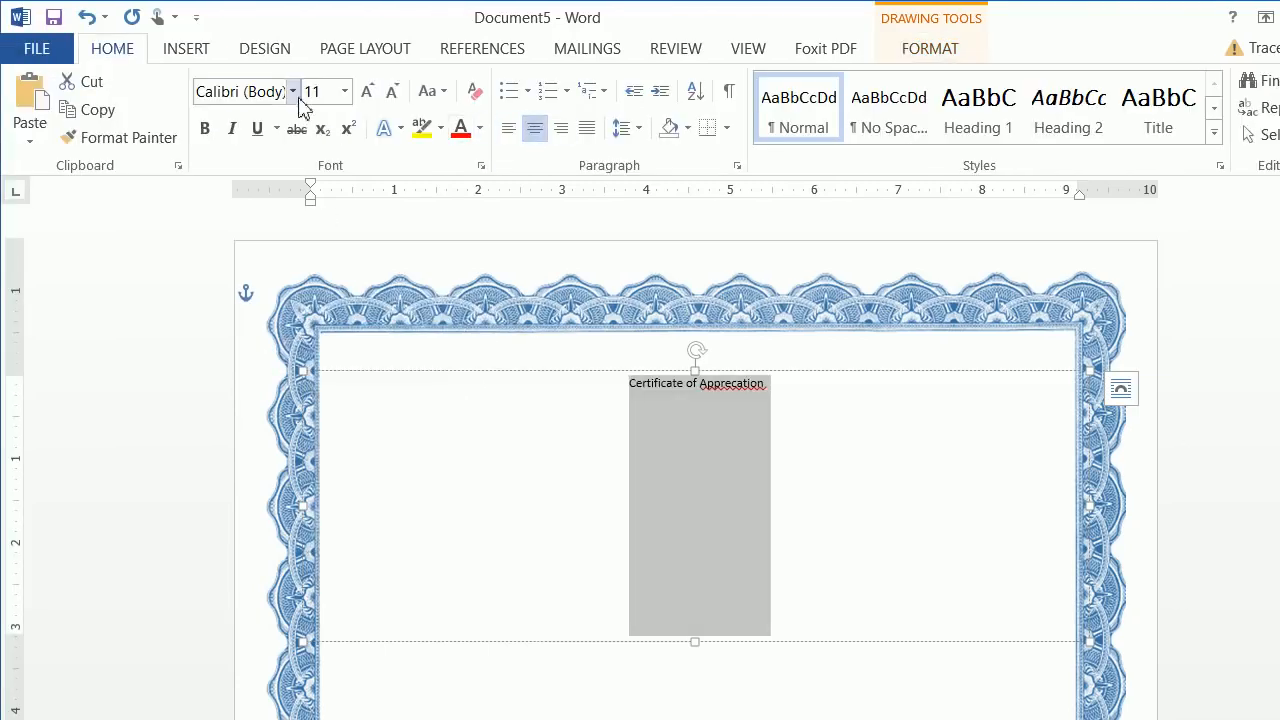
right_click(735, 393)
left_click(651, 653)
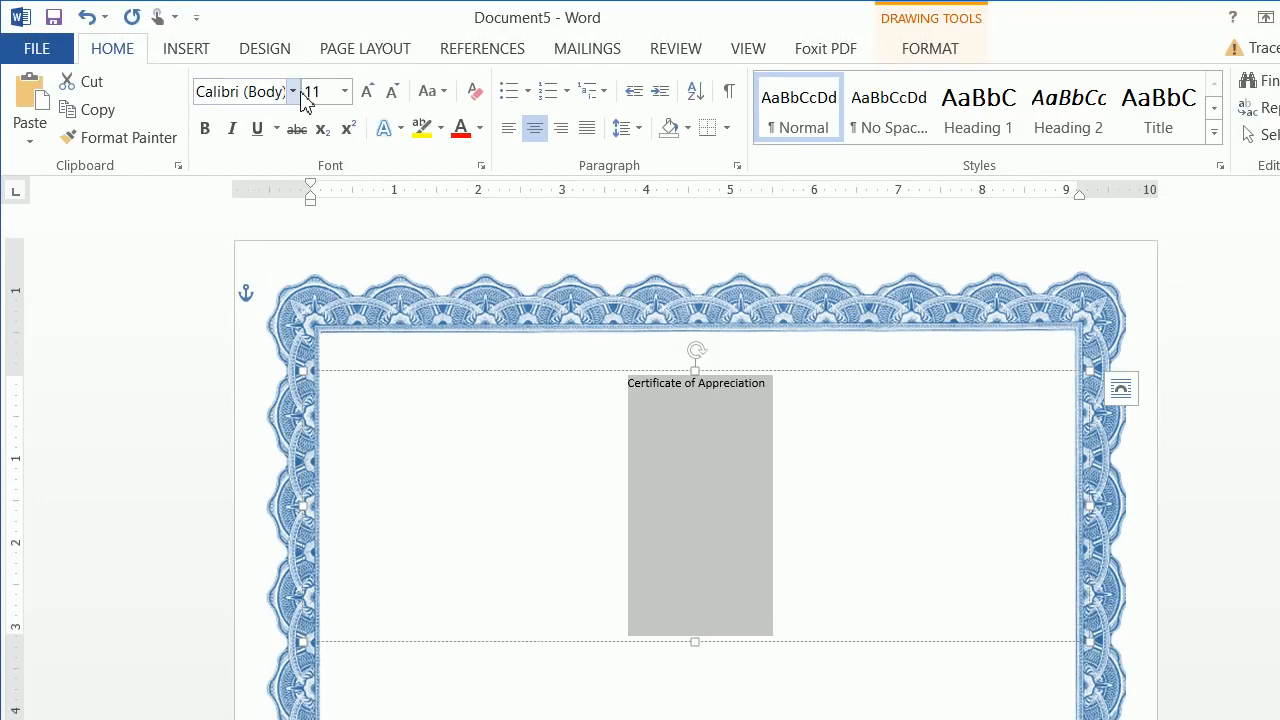
Step: Set the title's font to Certificate and its size to 65
left_click(292, 91)
left_click(280, 234)
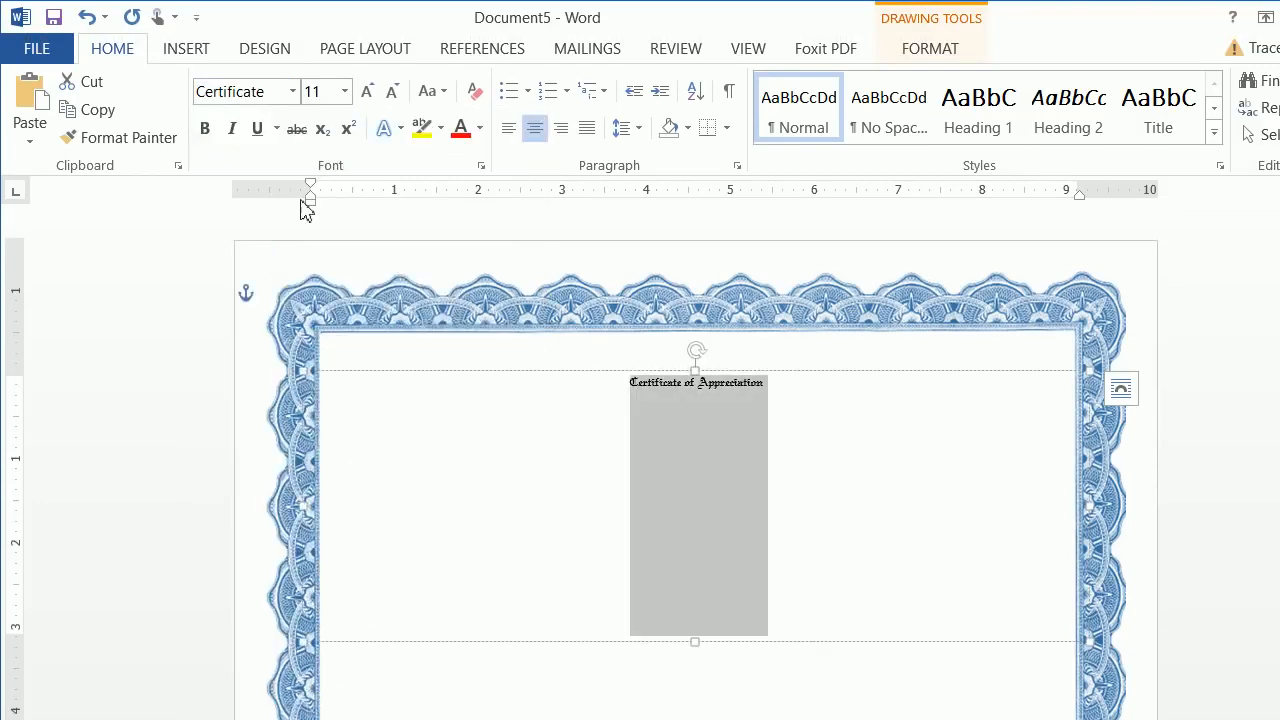
left_click(337, 98)
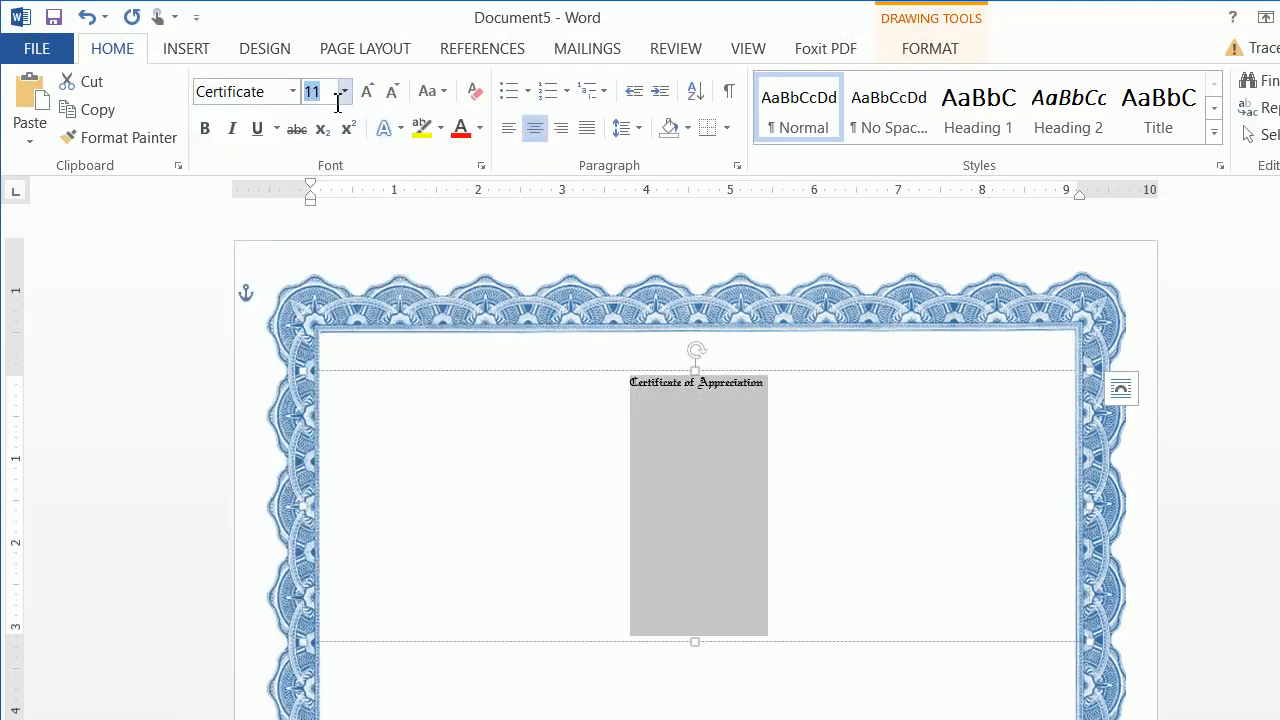
key("Return")
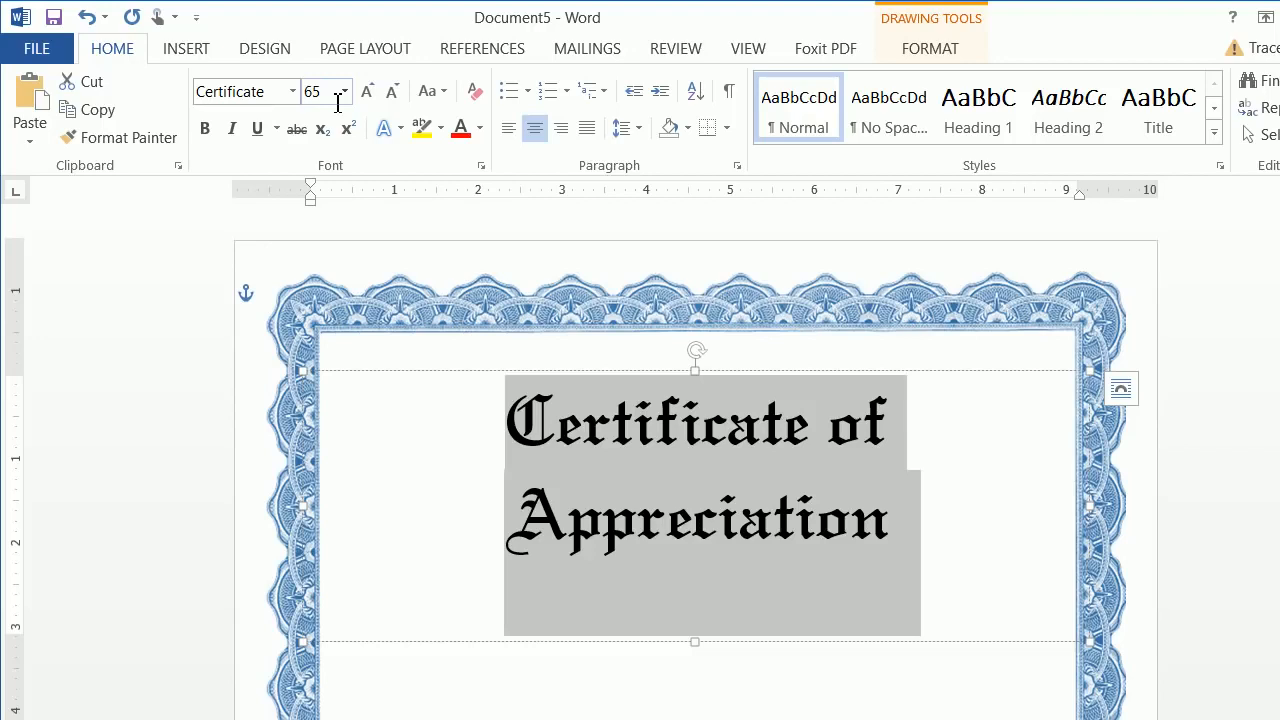
Step: Apply the Arch Up transform text effect to the certificate title
left_click(921, 52)
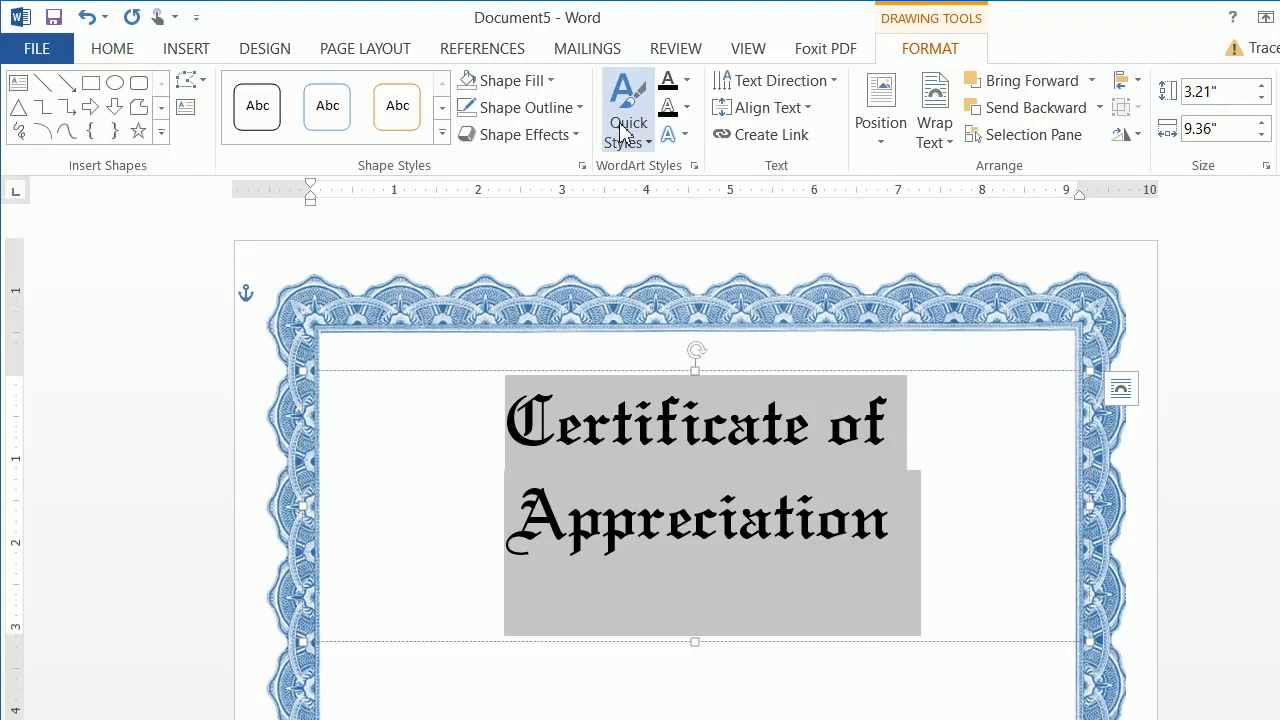
left_click(677, 140)
mouse_move(752, 446)
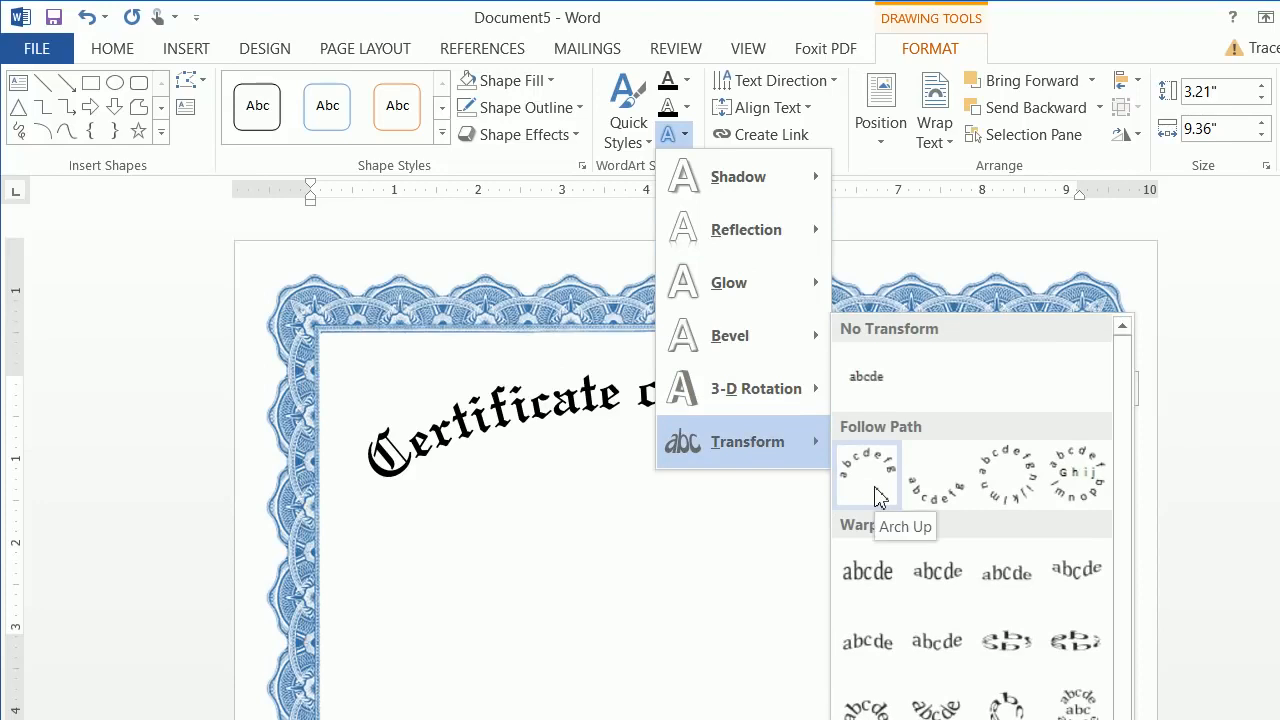
left_click(878, 497)
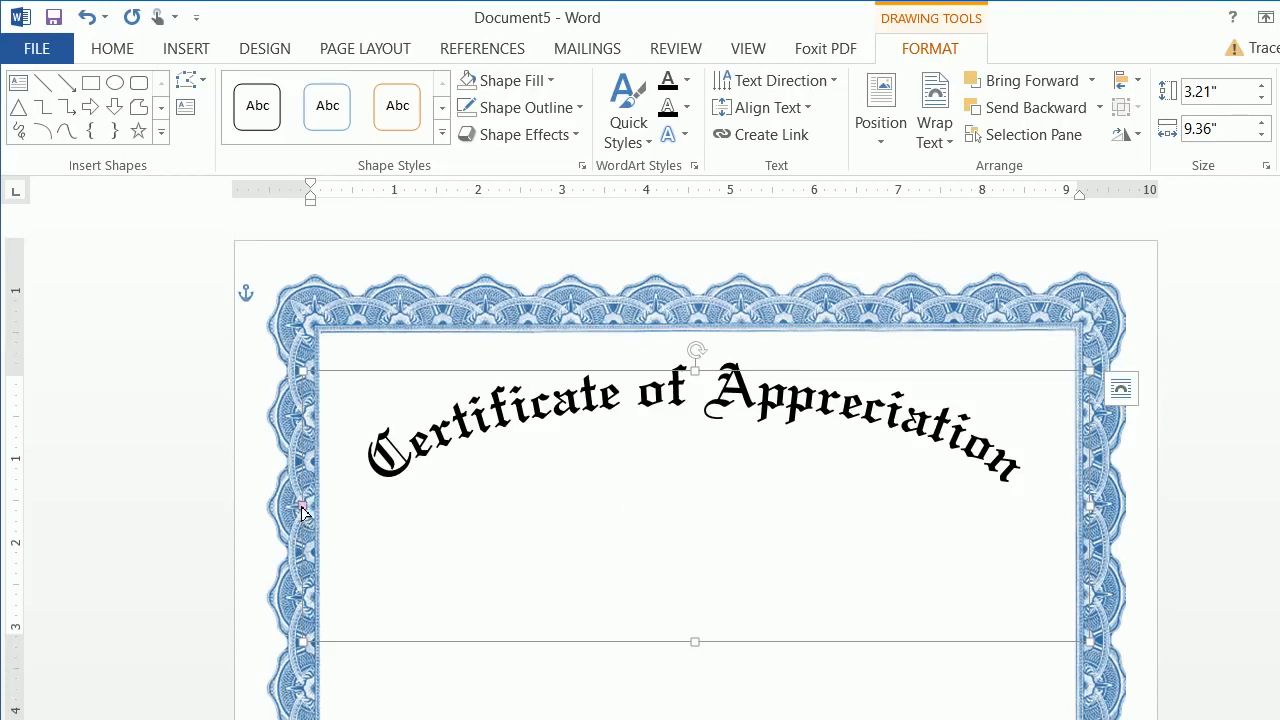
Step: Try to adjust the curve of the arched title with the handles on its text box
left_click_drag(303, 512, 316, 486)
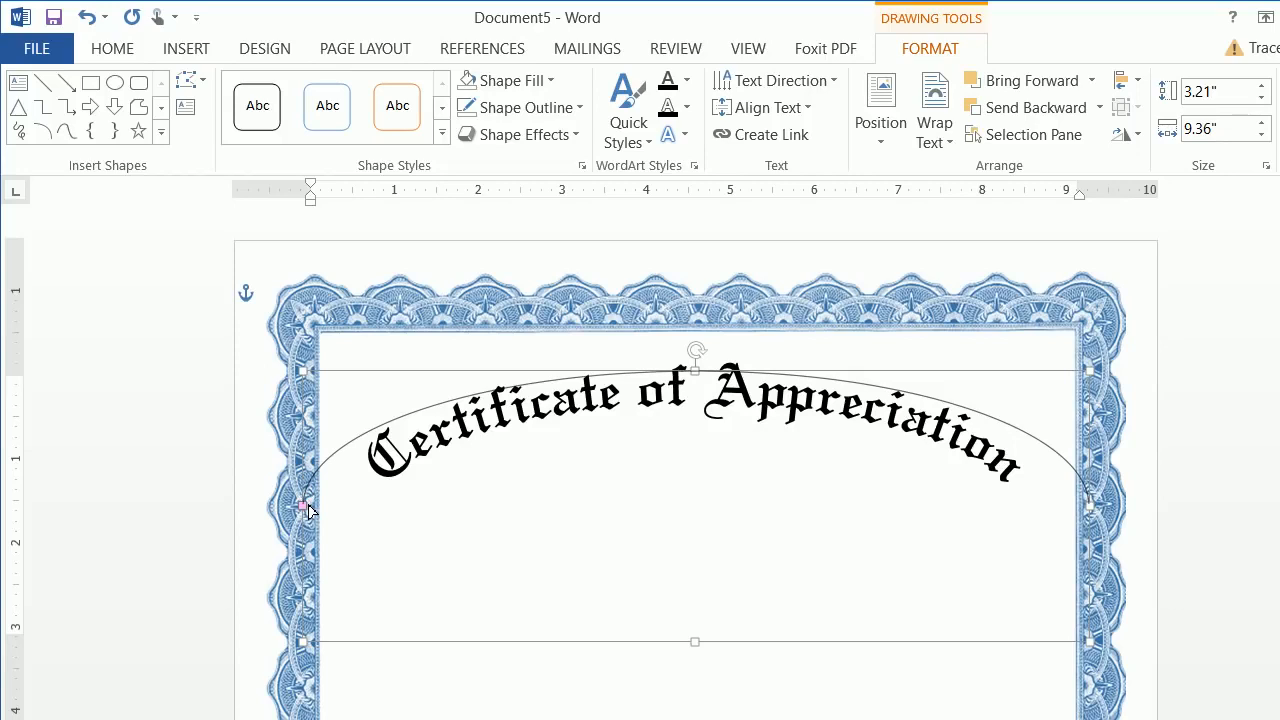
left_click_drag(310, 511, 309, 508)
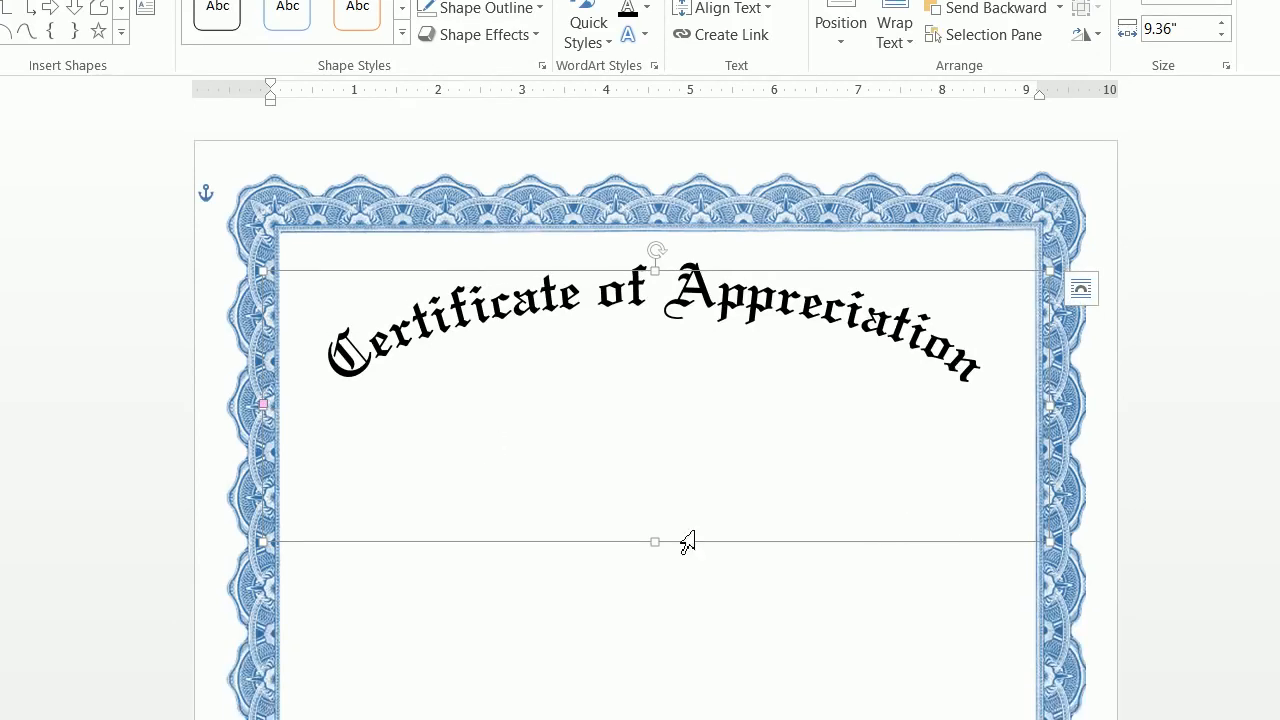
left_click_drag(988, 405, 912, 416)
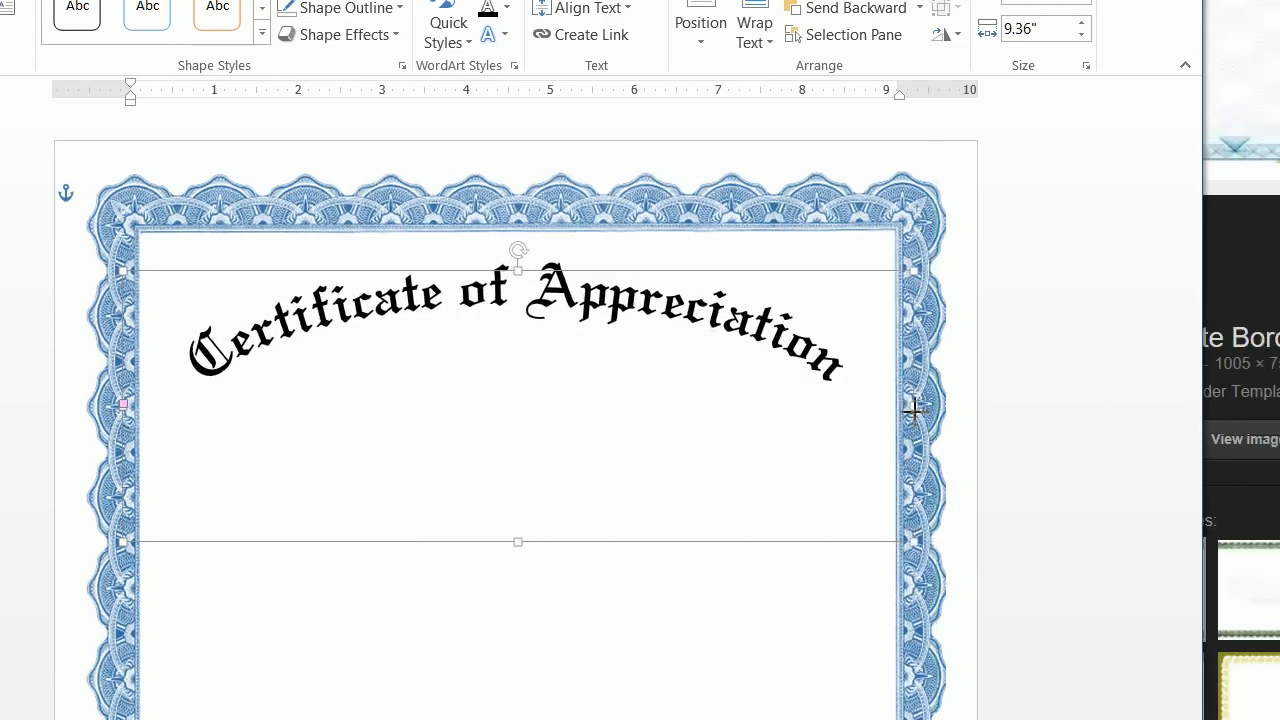
left_click(793, 538)
left_click(694, 399)
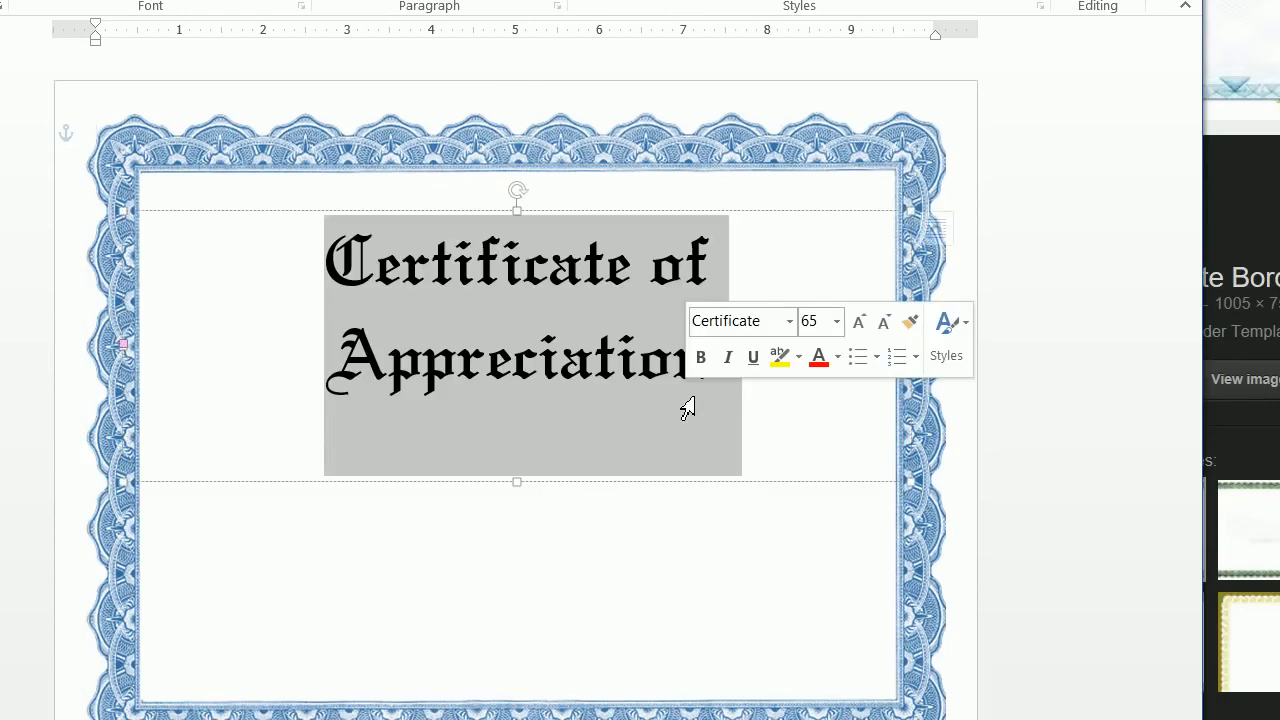
left_click(696, 560)
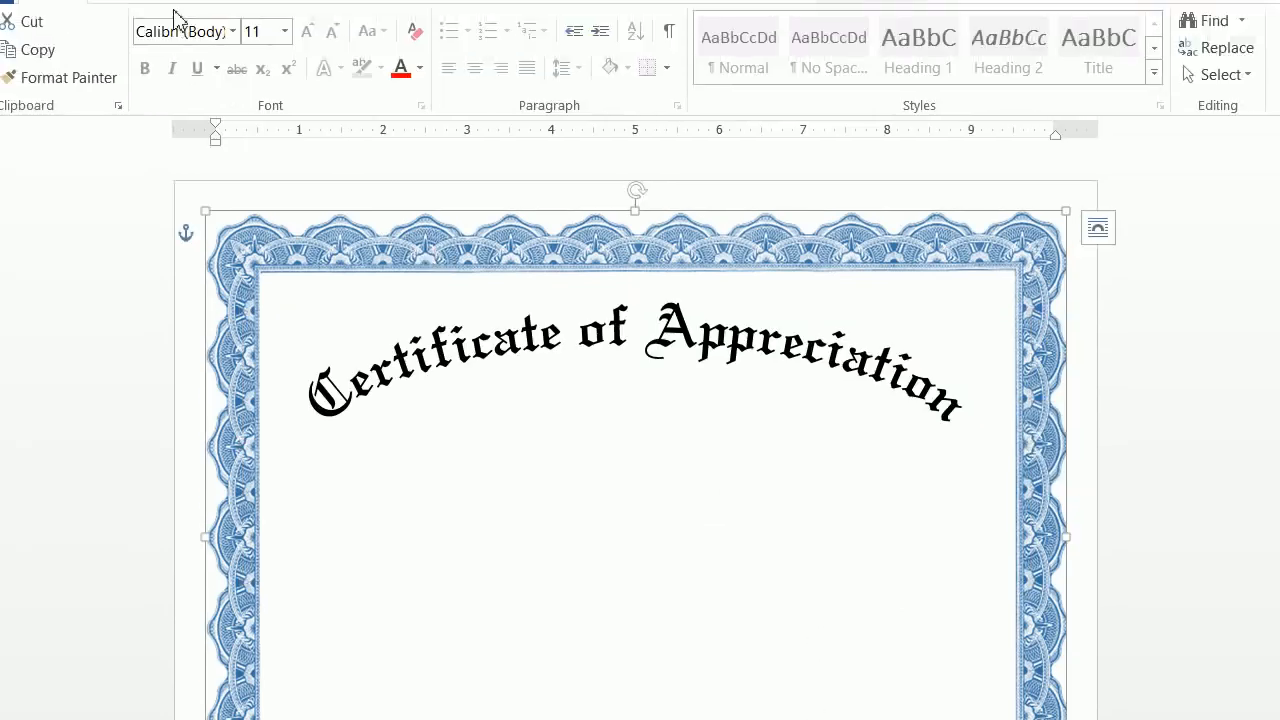
Step: Draw a second text box about 4.6" wide and 2.04" high, centered just below the arched title
left_click(206, 50)
left_click(1010, 125)
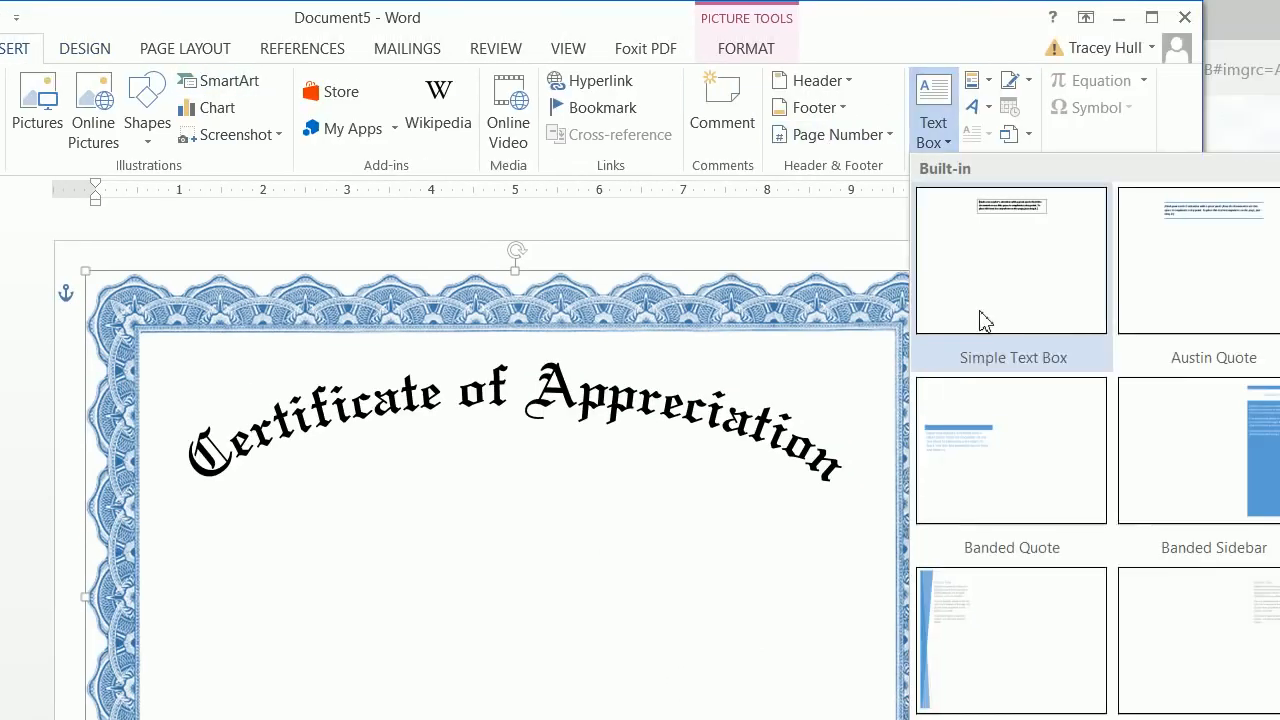
left_click(860, 714)
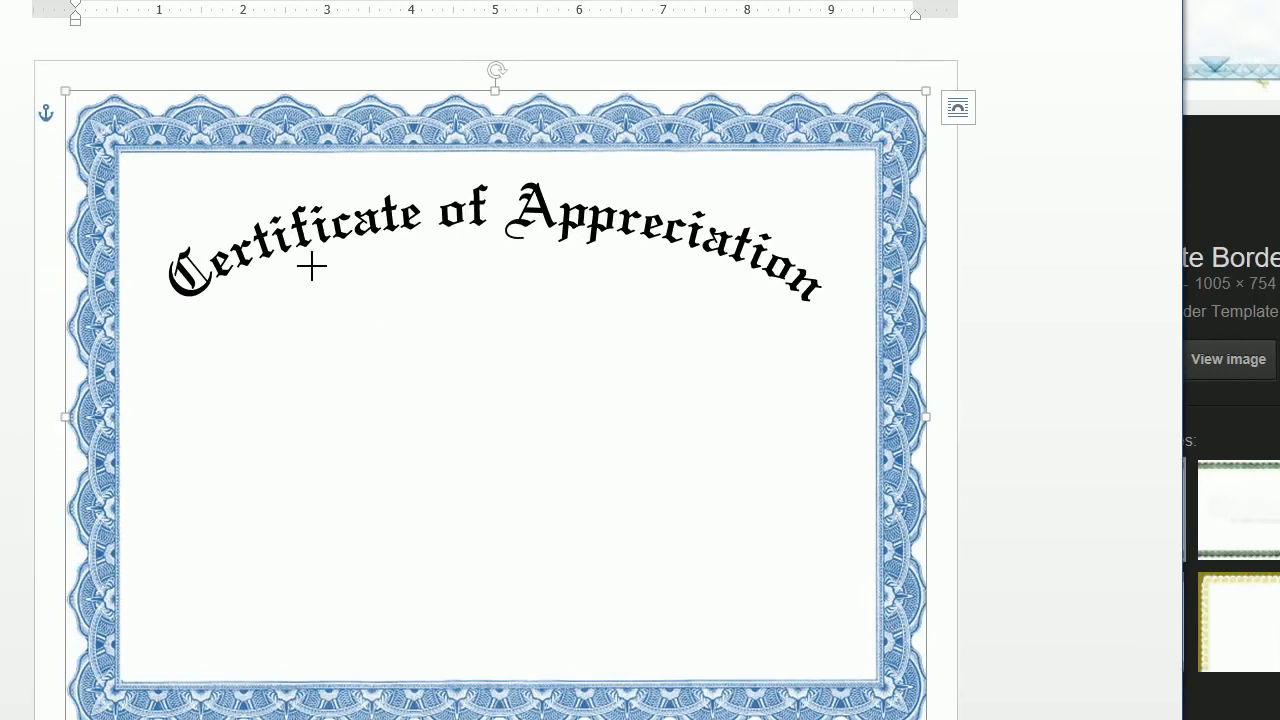
left_click_drag(228, 263, 616, 433)
left_click_drag(716, 432, 714, 435)
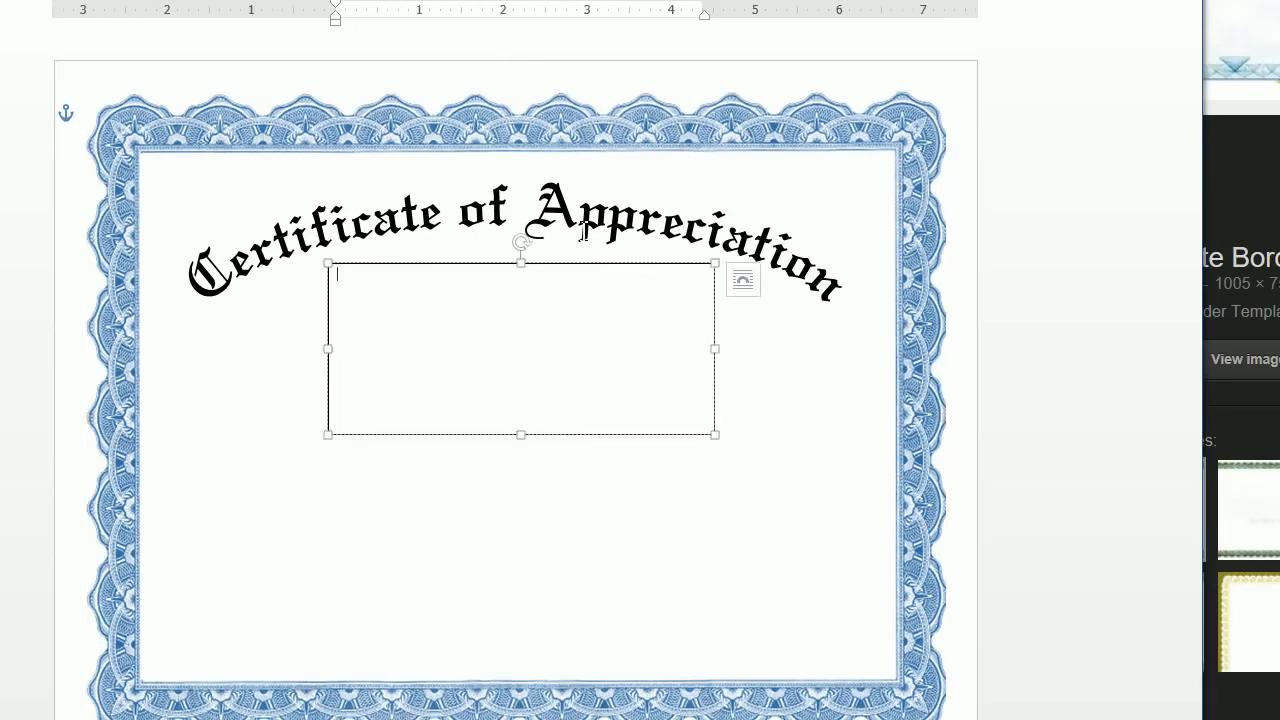
left_click_drag(591, 271, 571, 263)
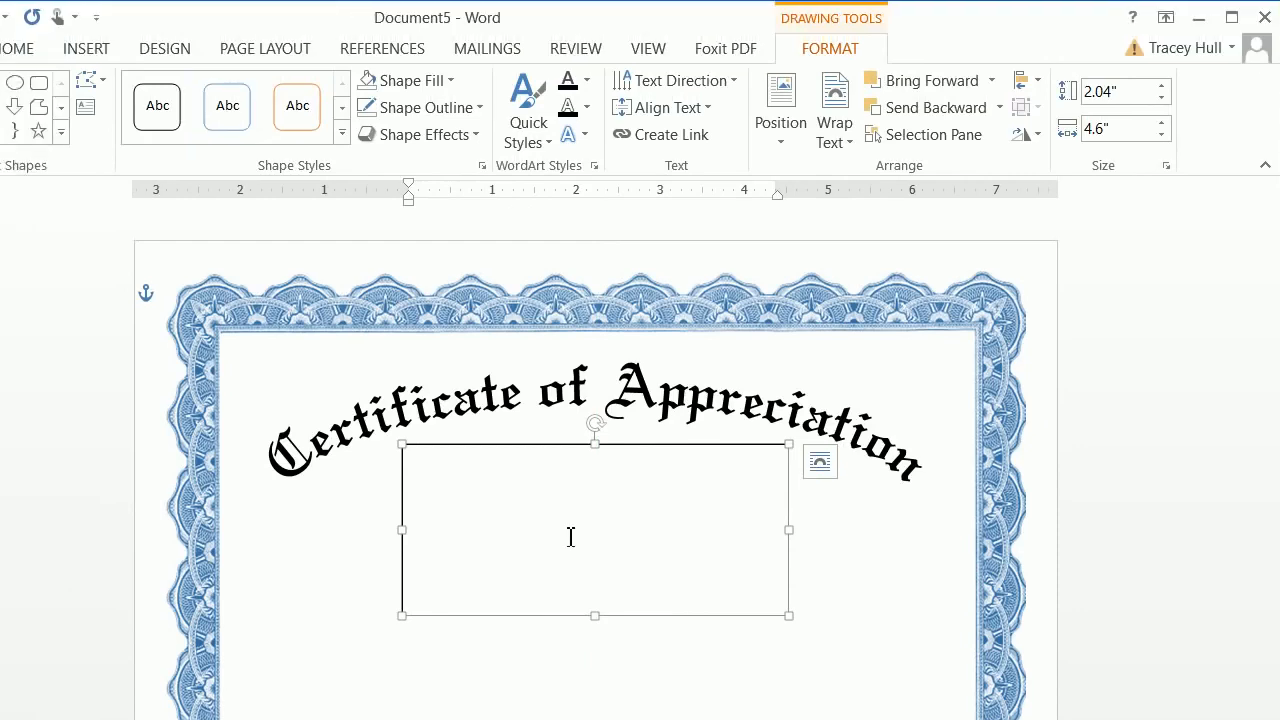
Step: Remove the fill and the outline from the second text box
left_click(373, 86)
left_click(407, 300)
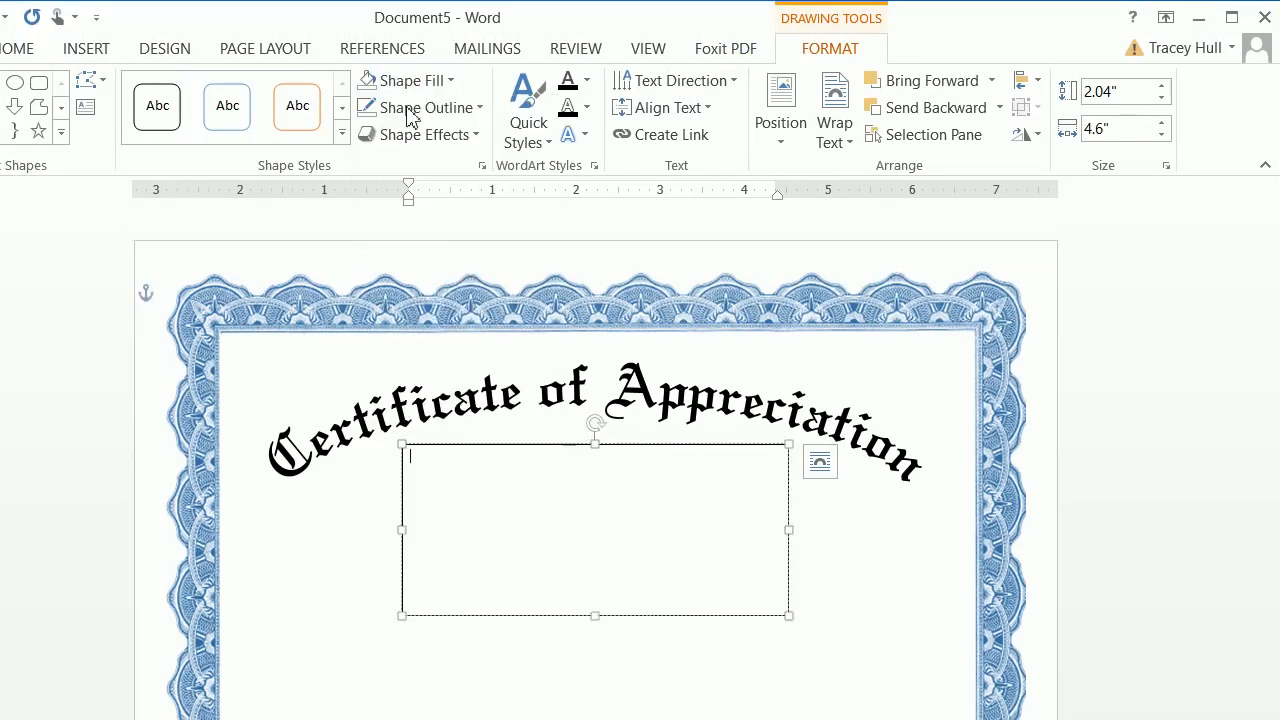
left_click(410, 108)
left_click(370, 318)
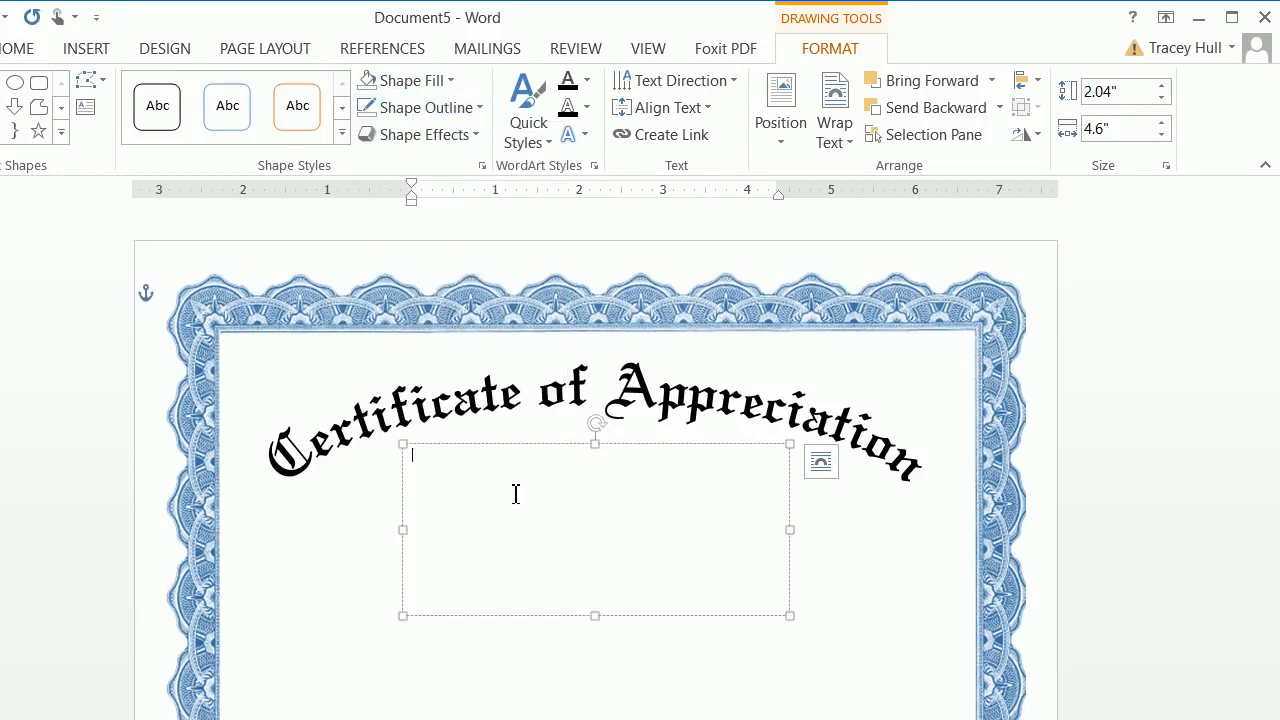
Step: Enter "This certificate is presetened to:" in the text box and replace the misspelled word with the suggestion "presentenced"
type("This certificate ")
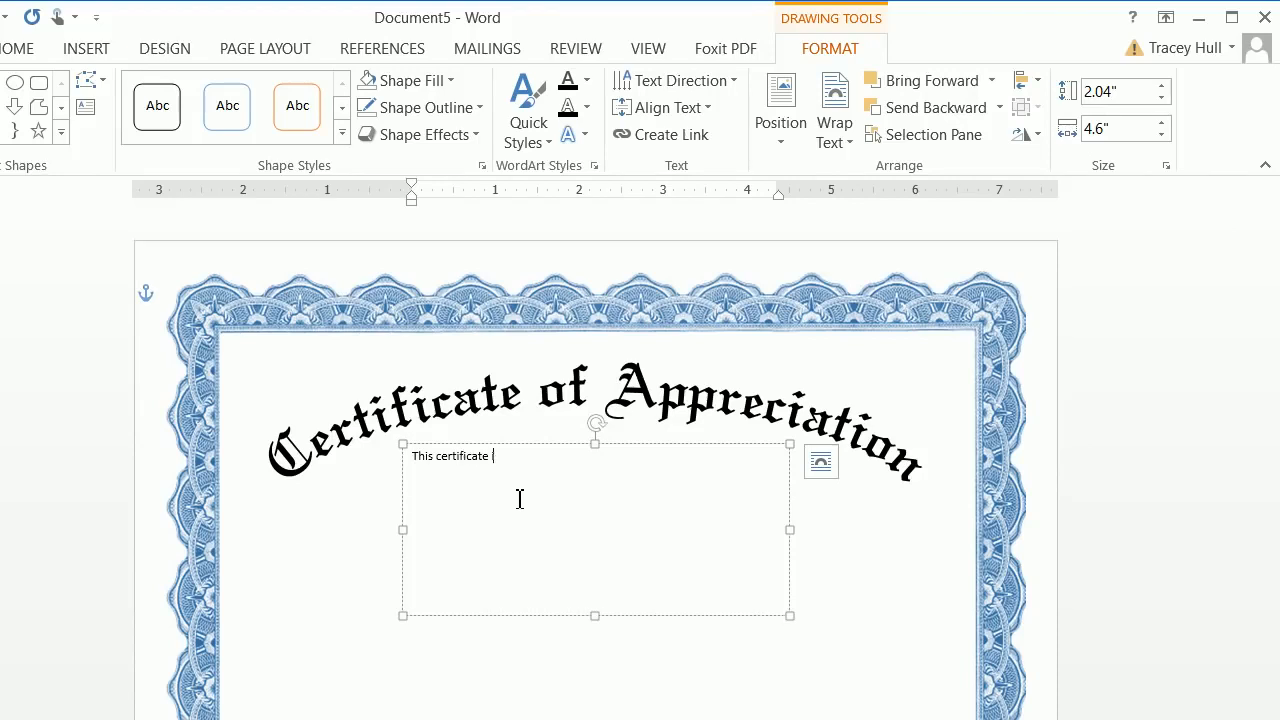
type("is presetened")
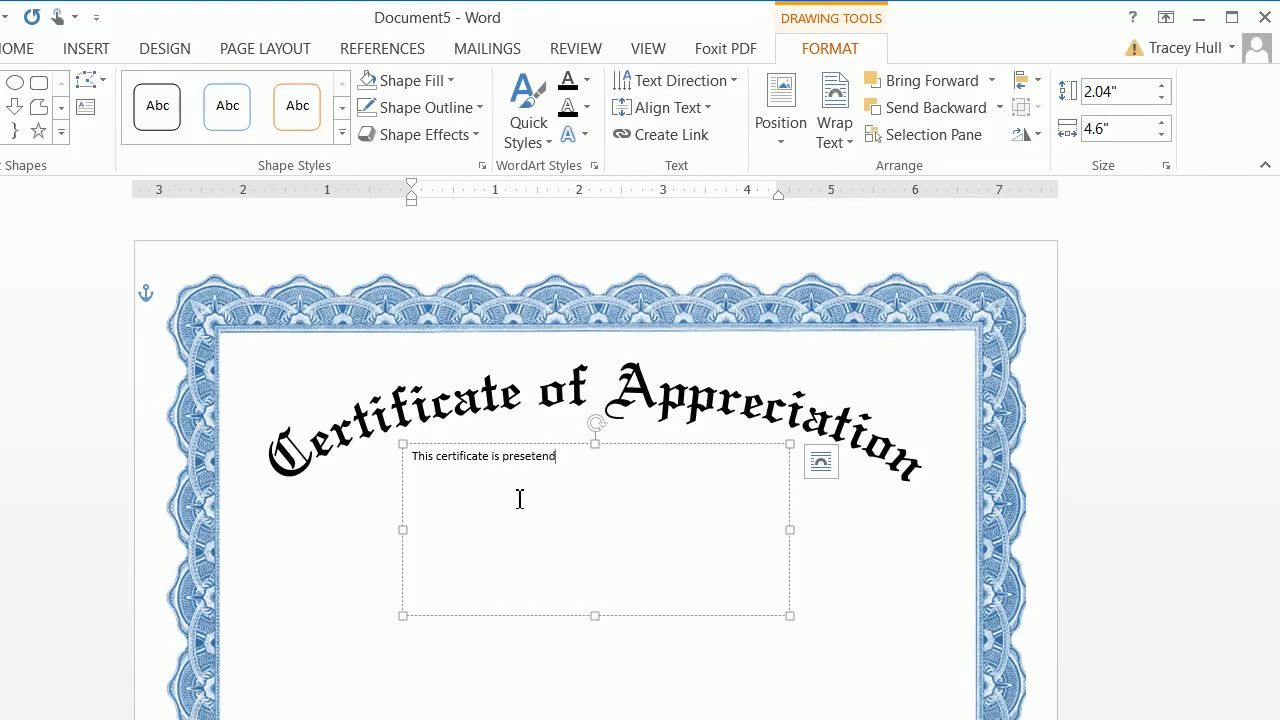
key("BackSpace")
type("ed to:")
right_click(556, 459)
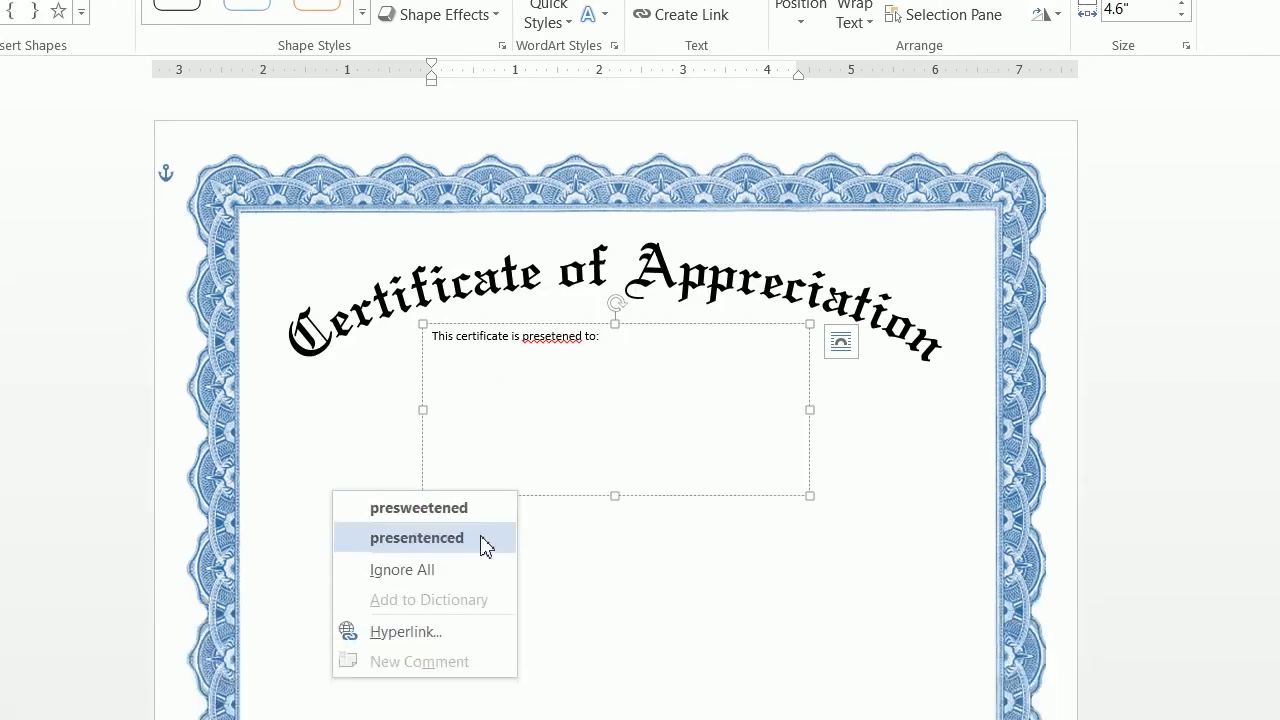
left_click(417, 538)
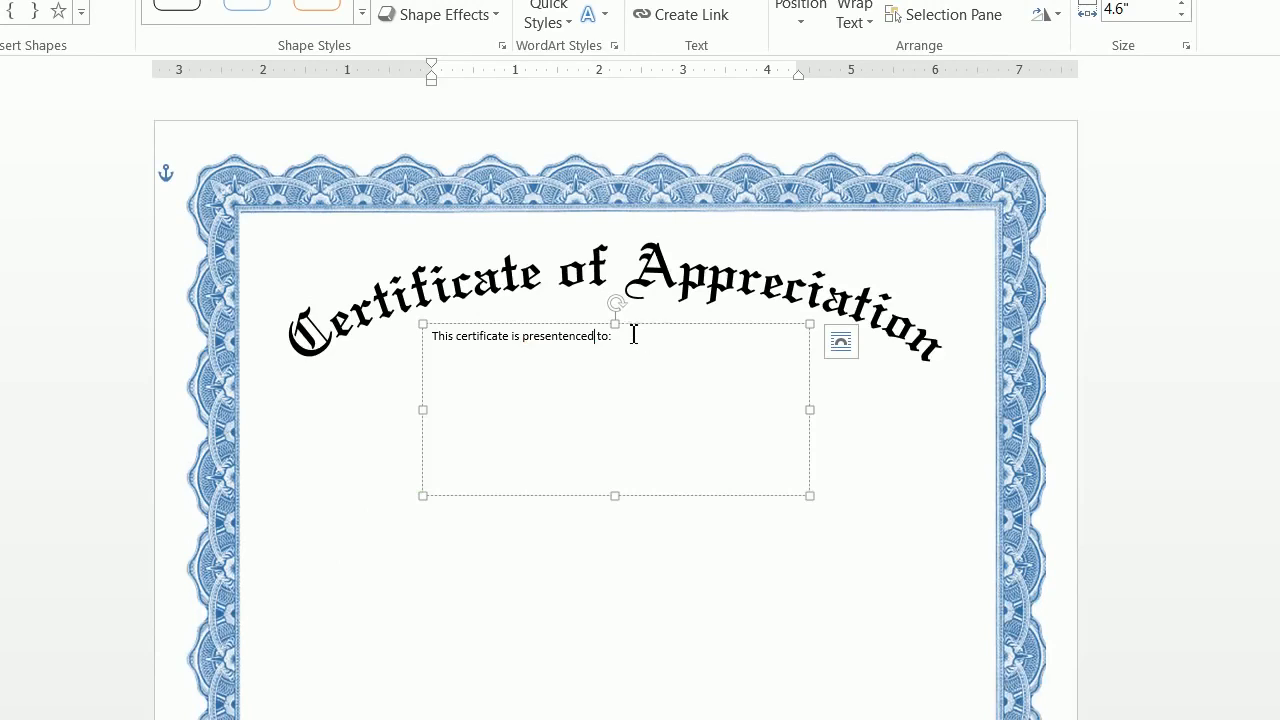
Step: Center the presentation line and add "Jet City Pizza" on a new line below it
left_click(112, 49)
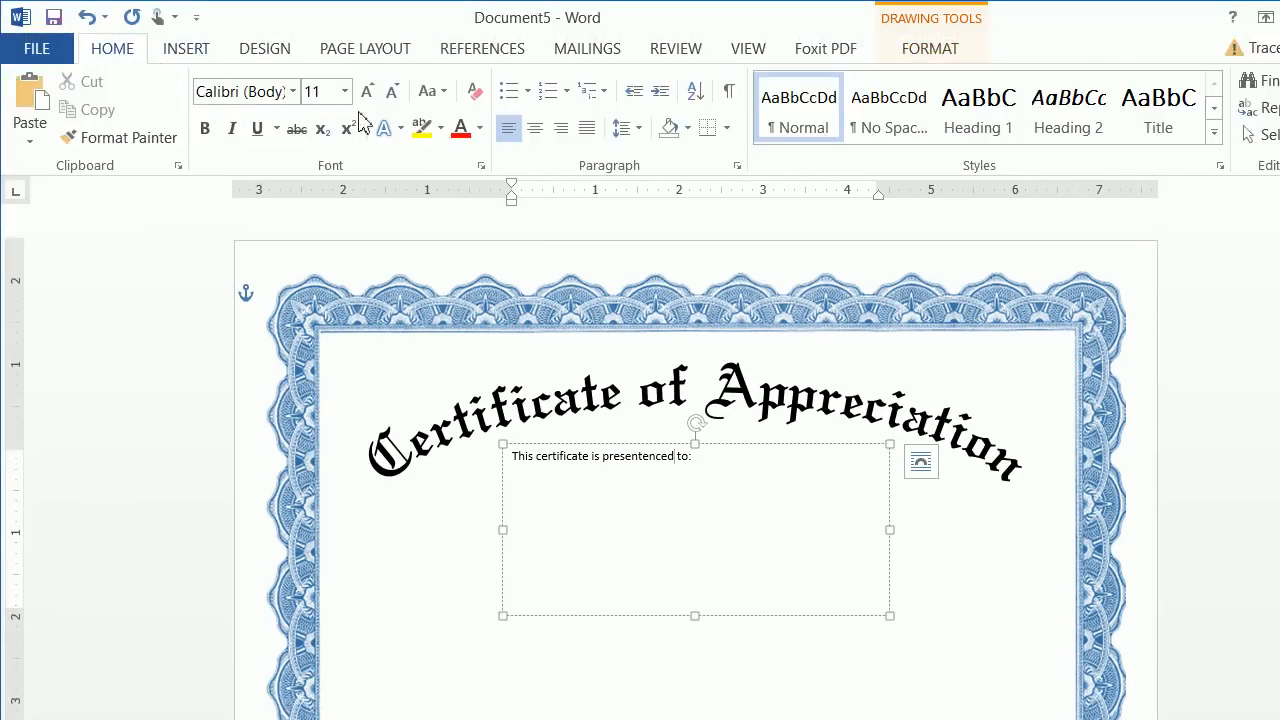
left_click(537, 133)
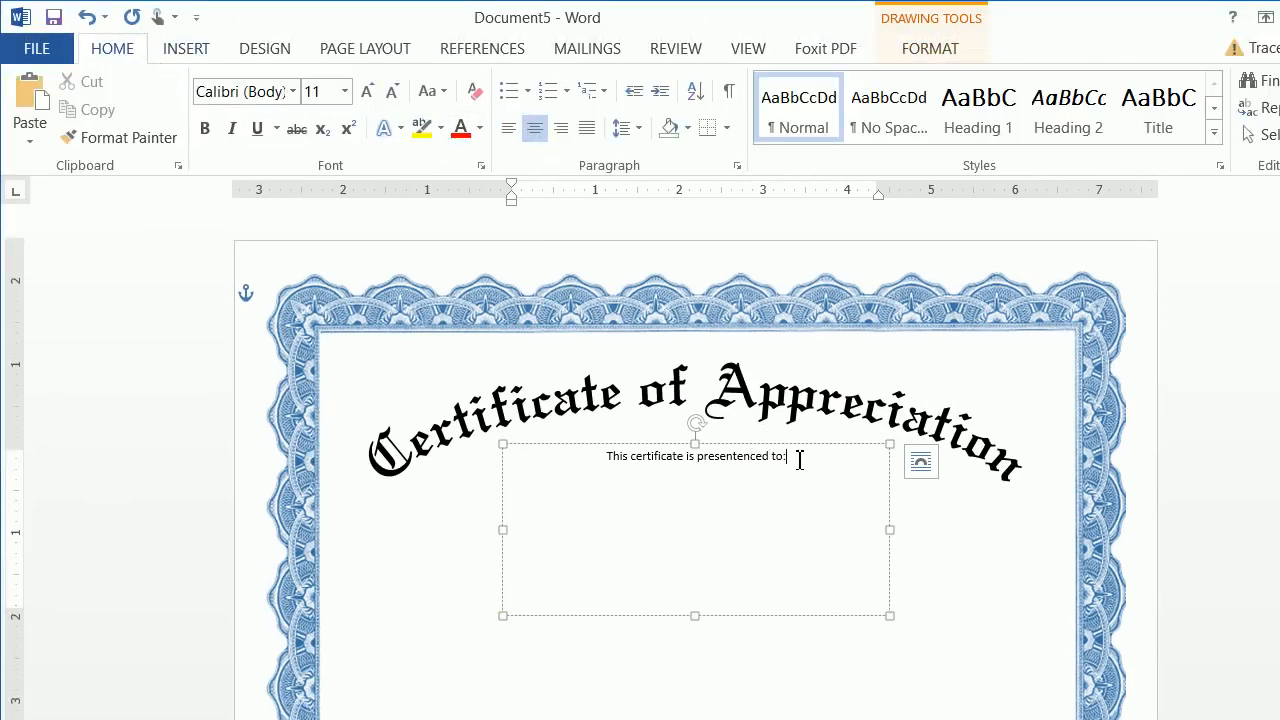
key("Return")
type("Je")
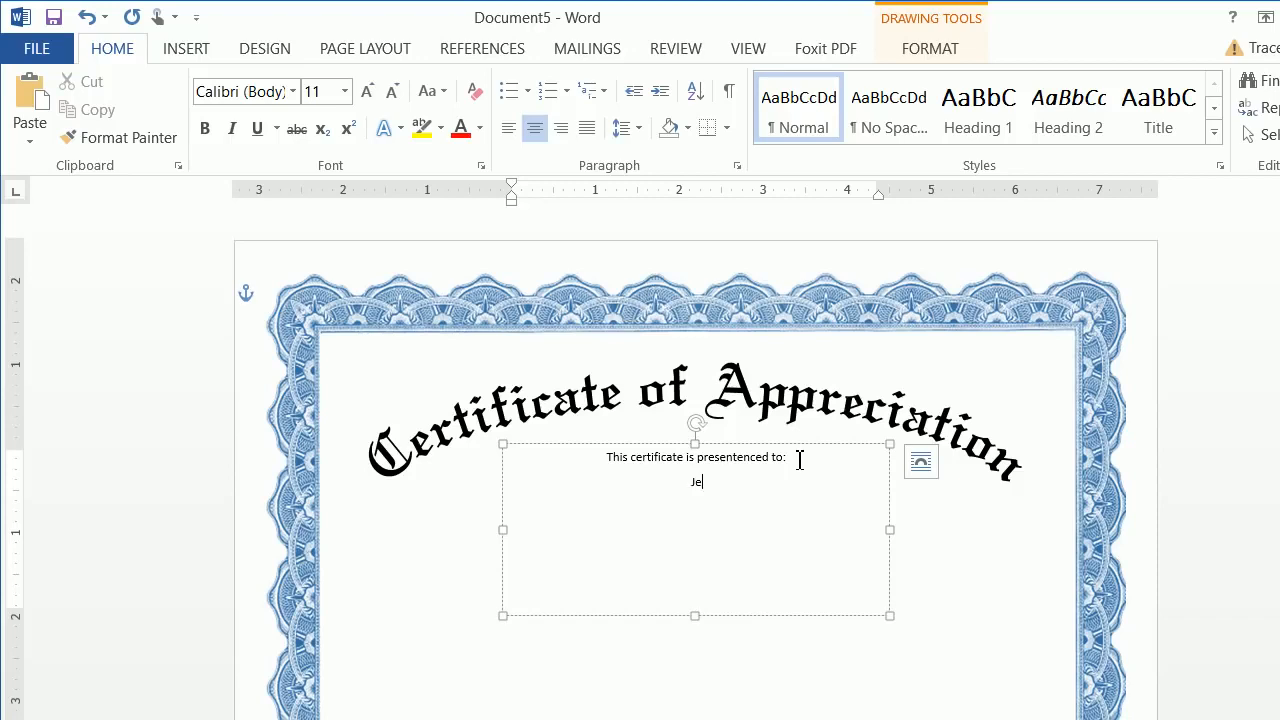
type("t City Pizza")
Step: Format the "Jet City Pizza" line in the Castellar font at size 48
left_click_drag(741, 487, 659, 487)
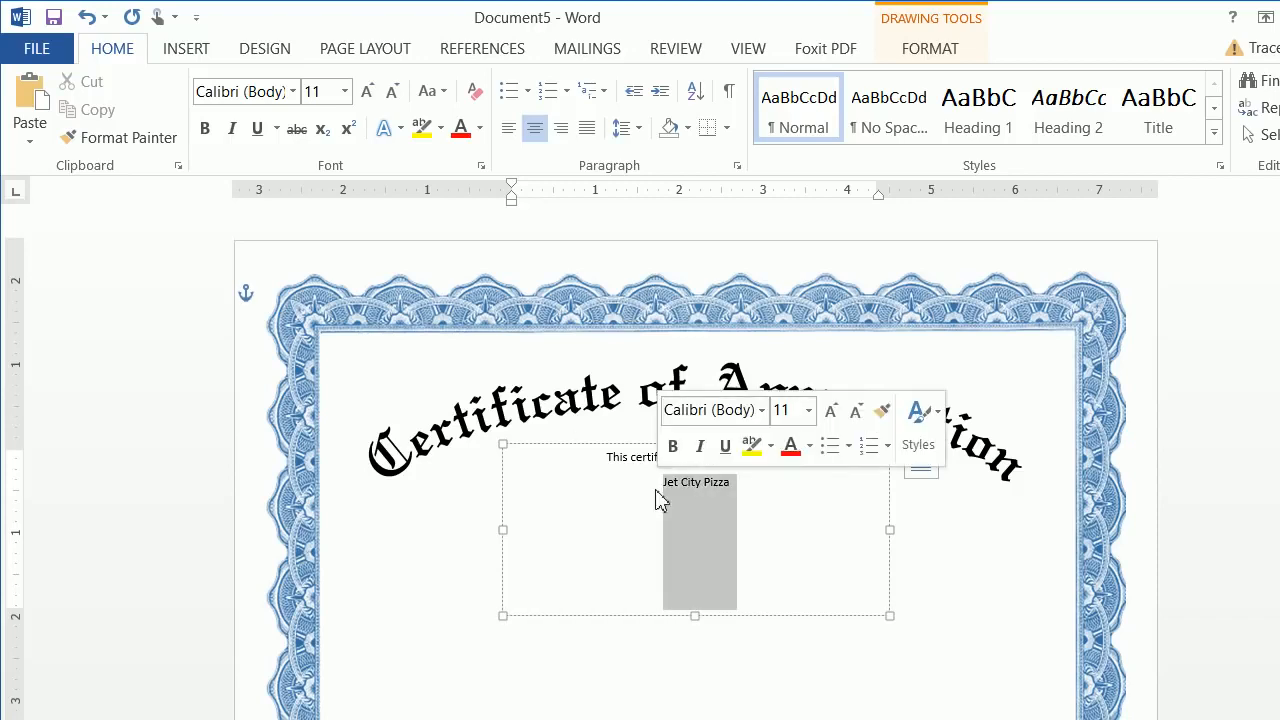
left_click(292, 91)
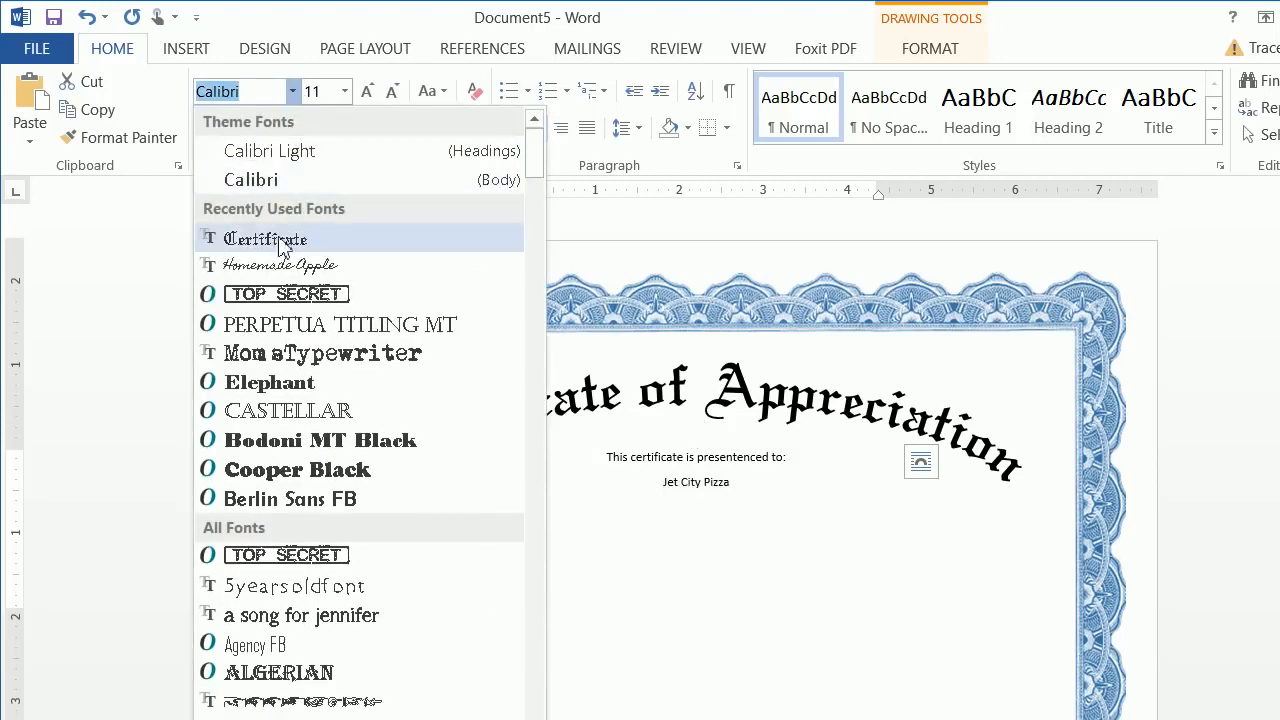
left_click(283, 420)
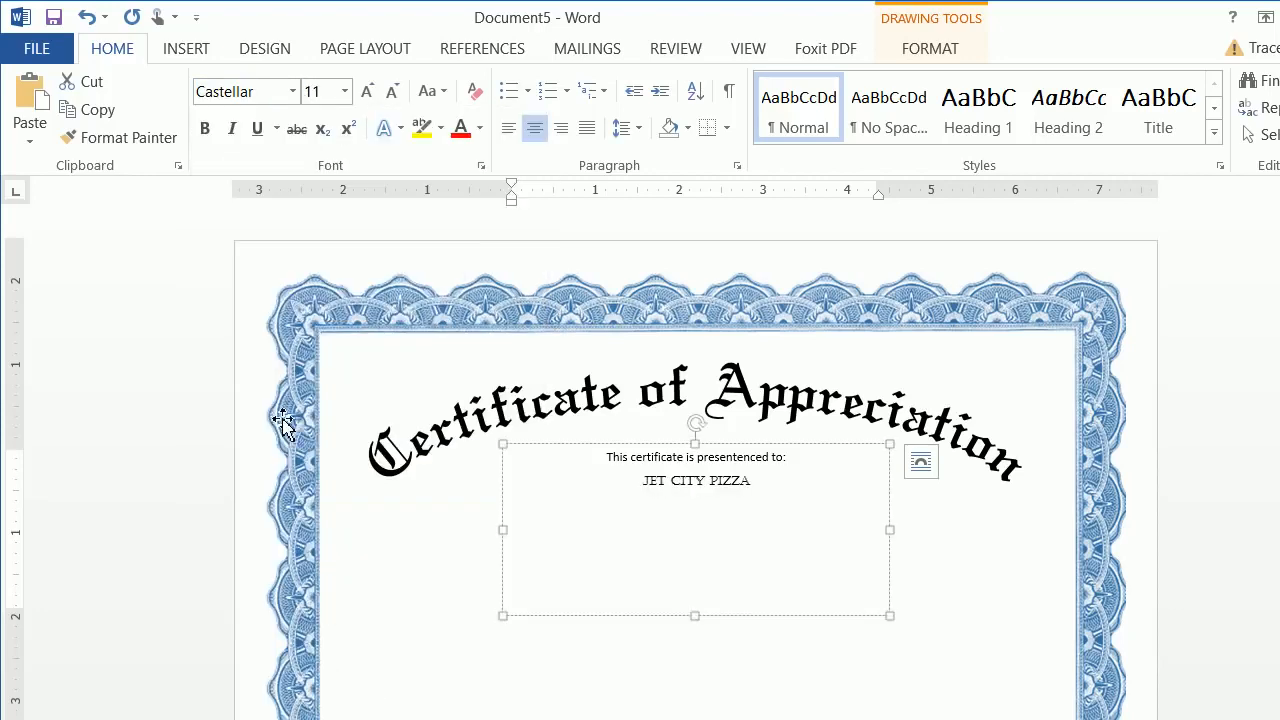
left_click(344, 91)
left_click(317, 456)
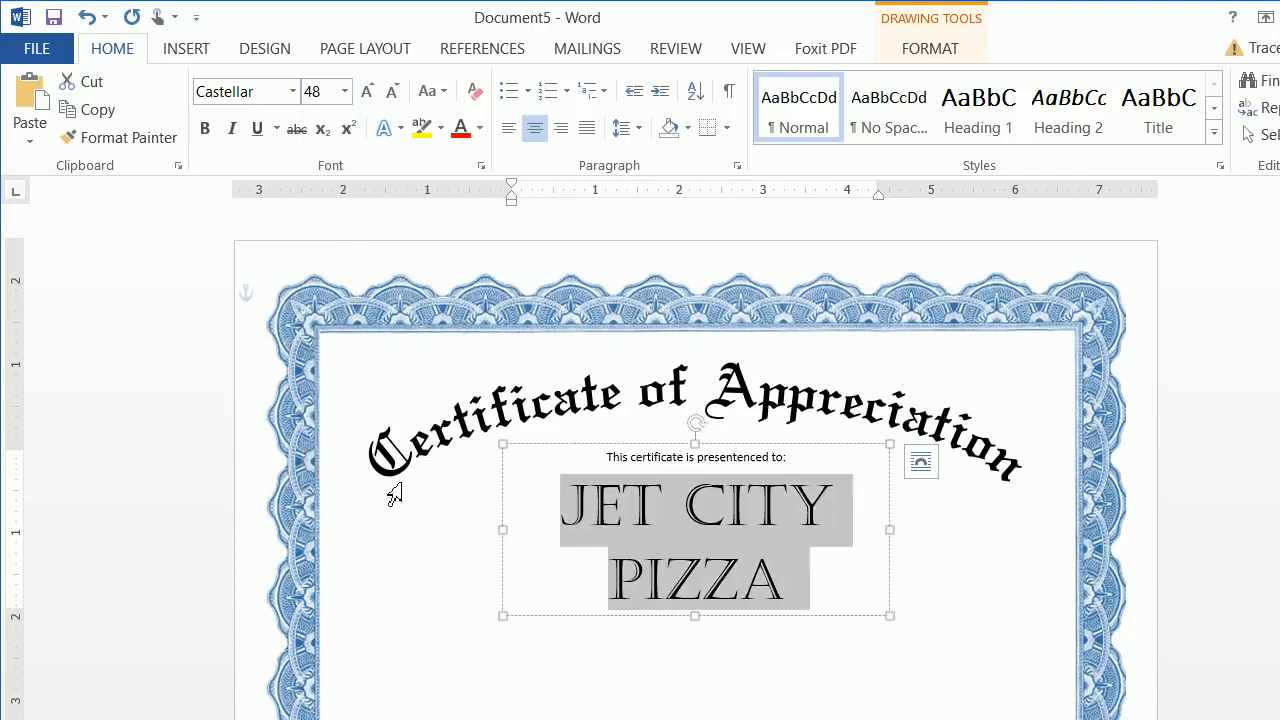
Step: Widen the second text box on both sides until "Jet City Pizza" fits on a single line
left_click(915, 529)
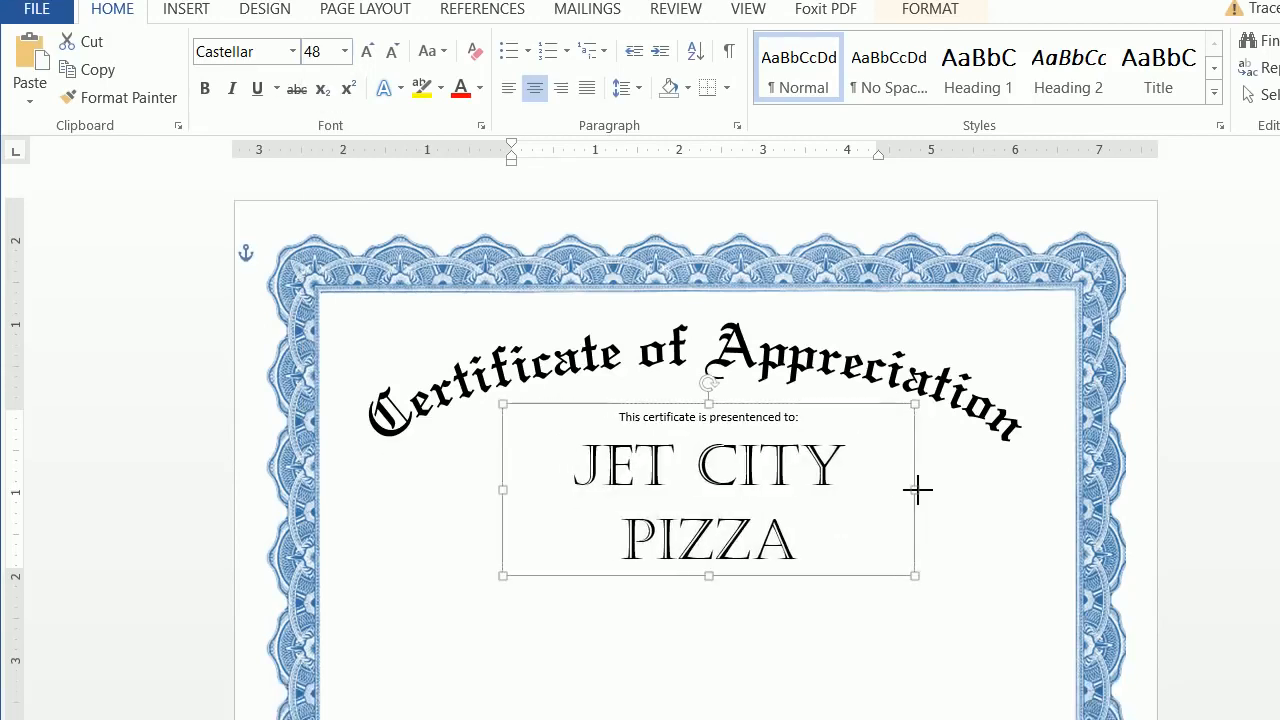
left_click_drag(917, 489, 932, 489)
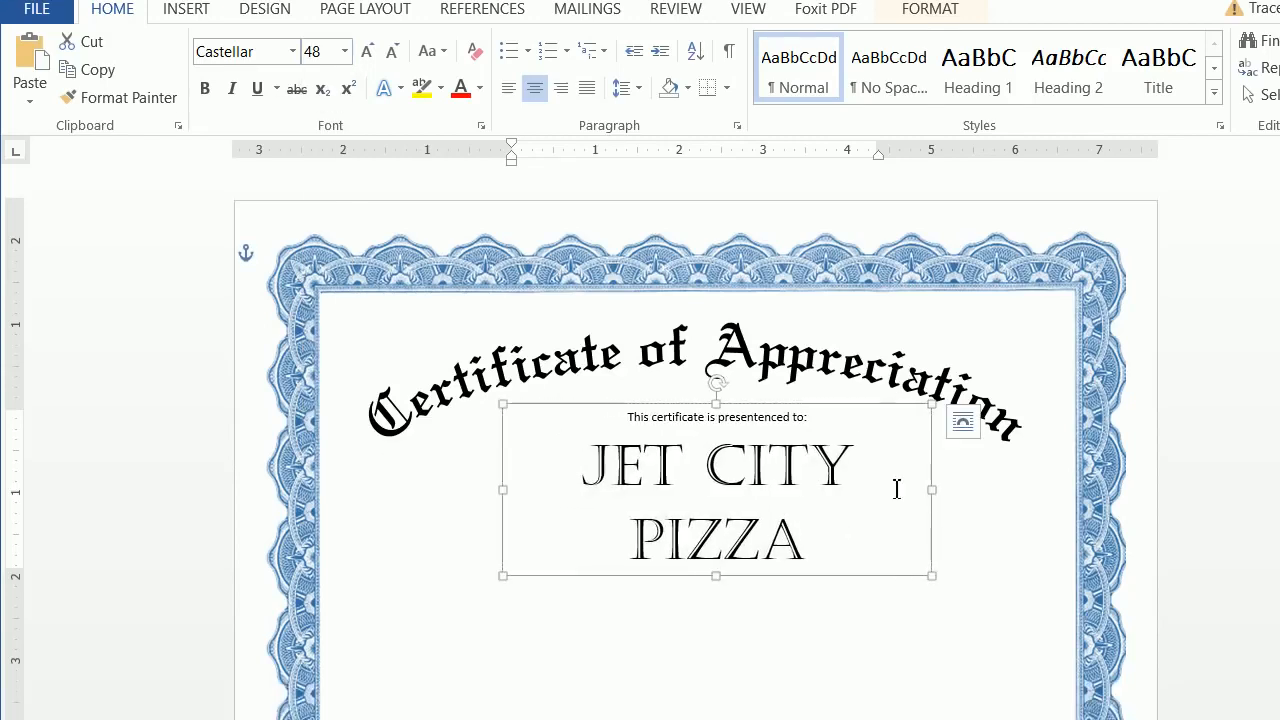
left_click_drag(502, 487, 427, 489)
left_click_drag(808, 404, 825, 404)
Step: Insert one blank line between "This certificate is presentenced to:" and "Jet City Pizza"
left_click(805, 415)
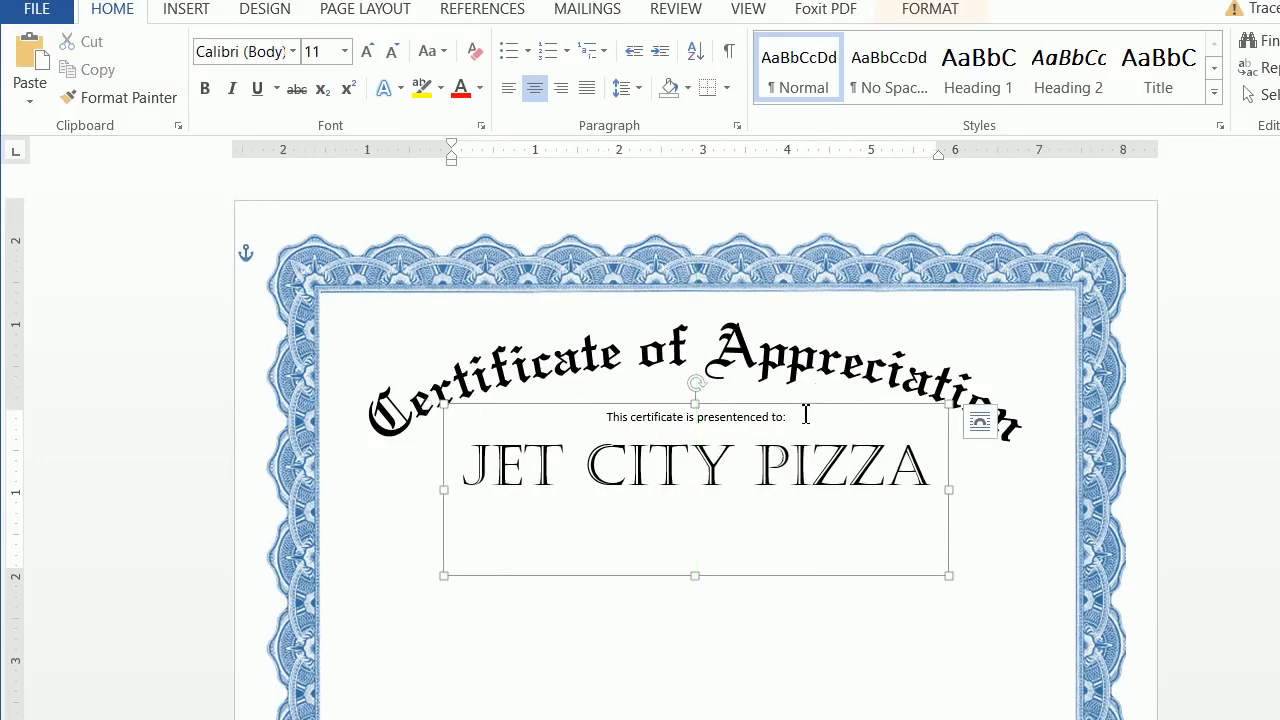
key("Return")
key("Return")
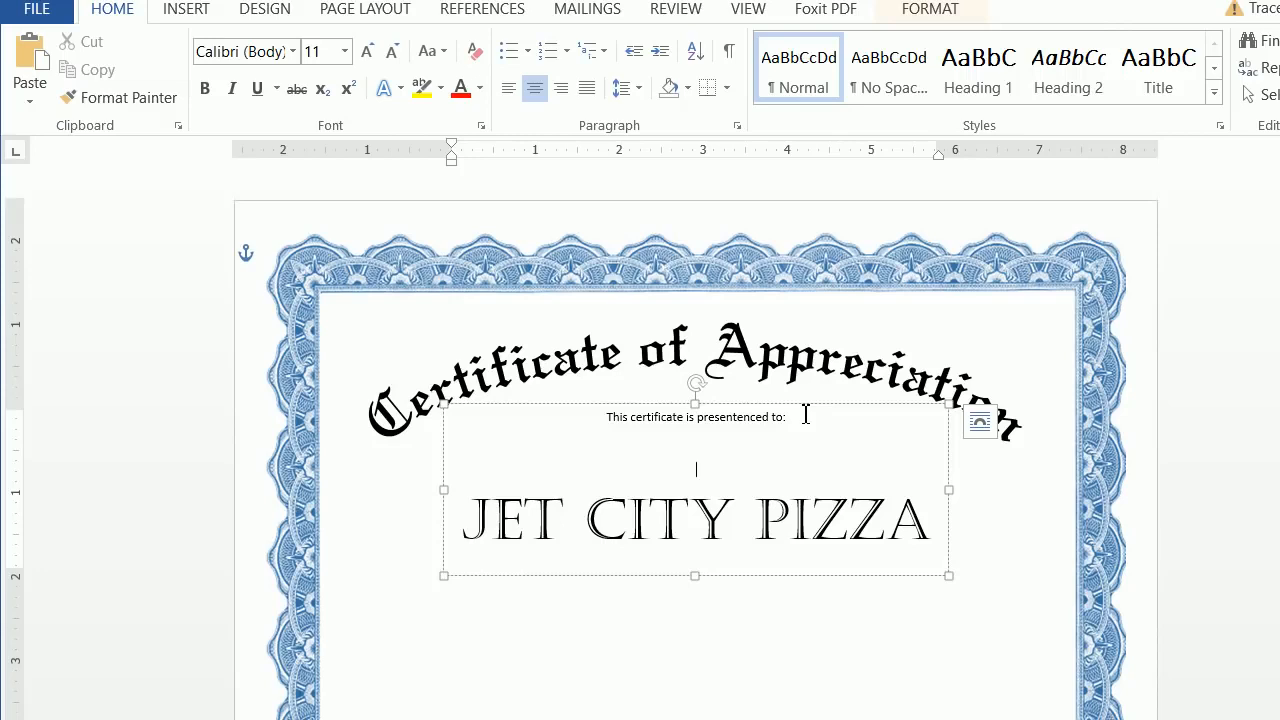
key("BackSpace")
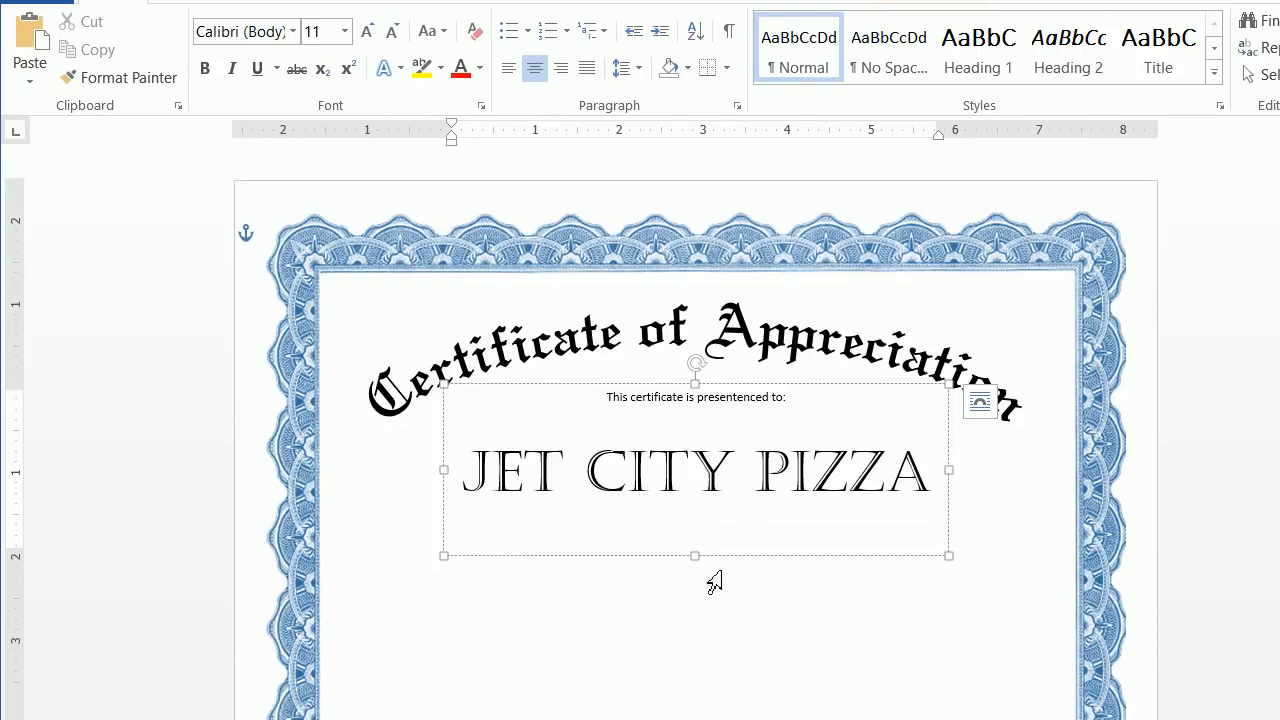
Step: Set the font size of the line "This certificate is presentenced to:" to 18
left_click_drag(812, 397, 606, 394)
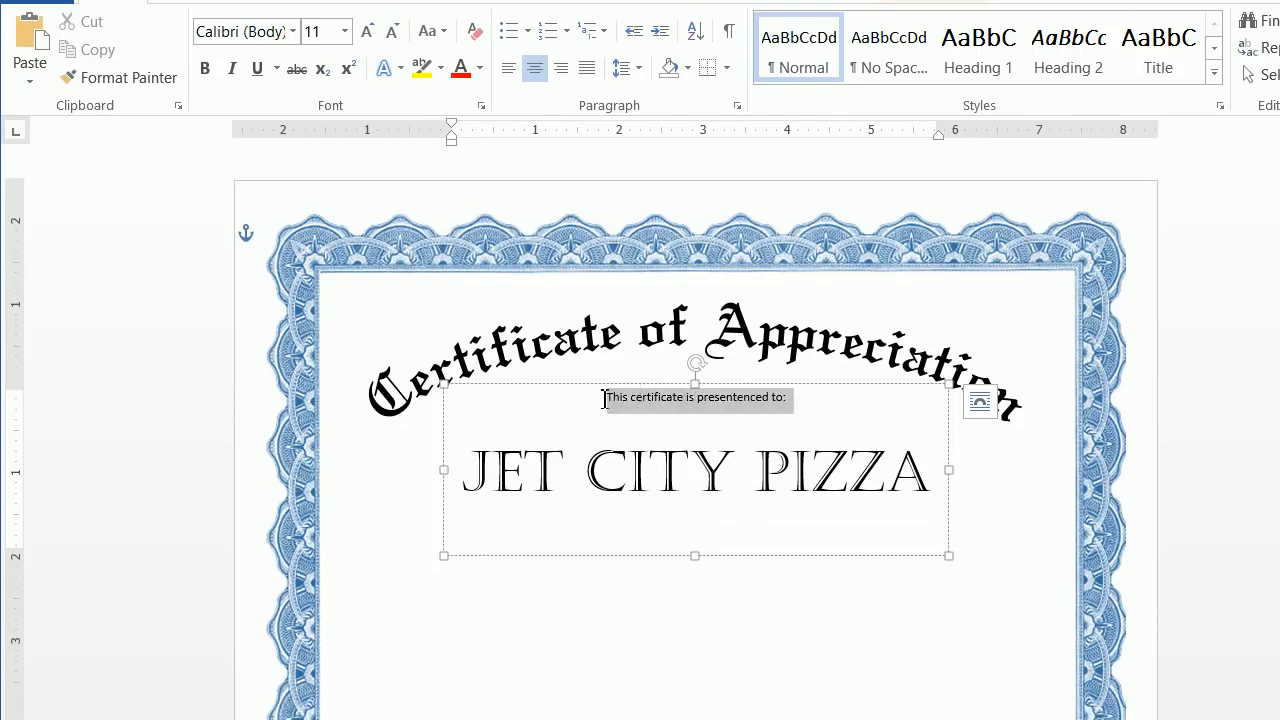
left_click(345, 92)
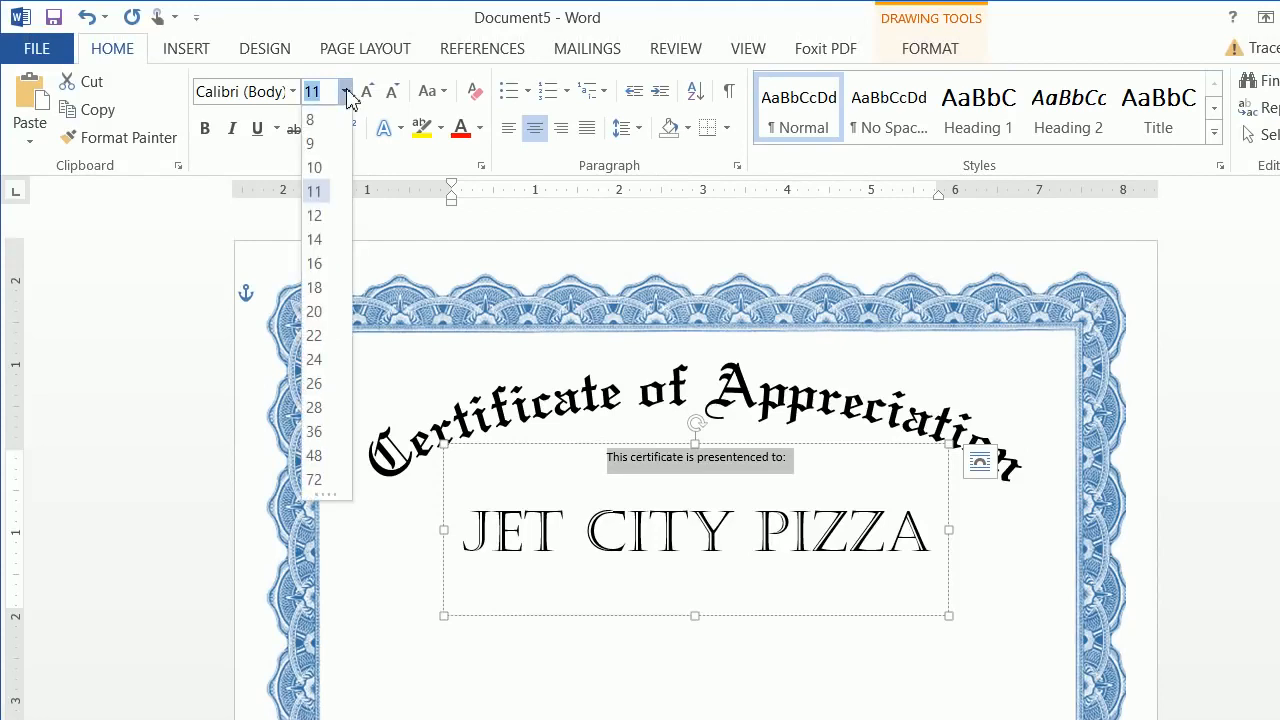
left_click(323, 300)
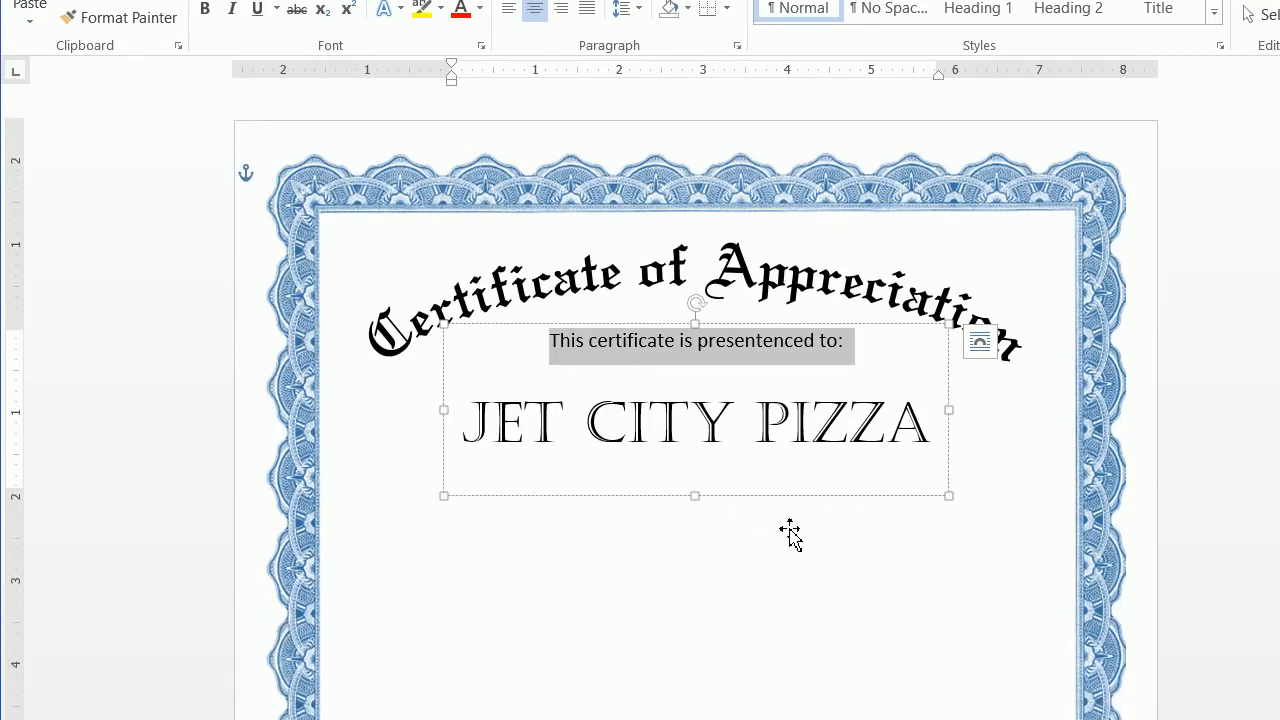
Step: Start a new line after "Jet City Pizza" and extend the text box downward to make room for more text
left_click(790, 535)
left_click(940, 428)
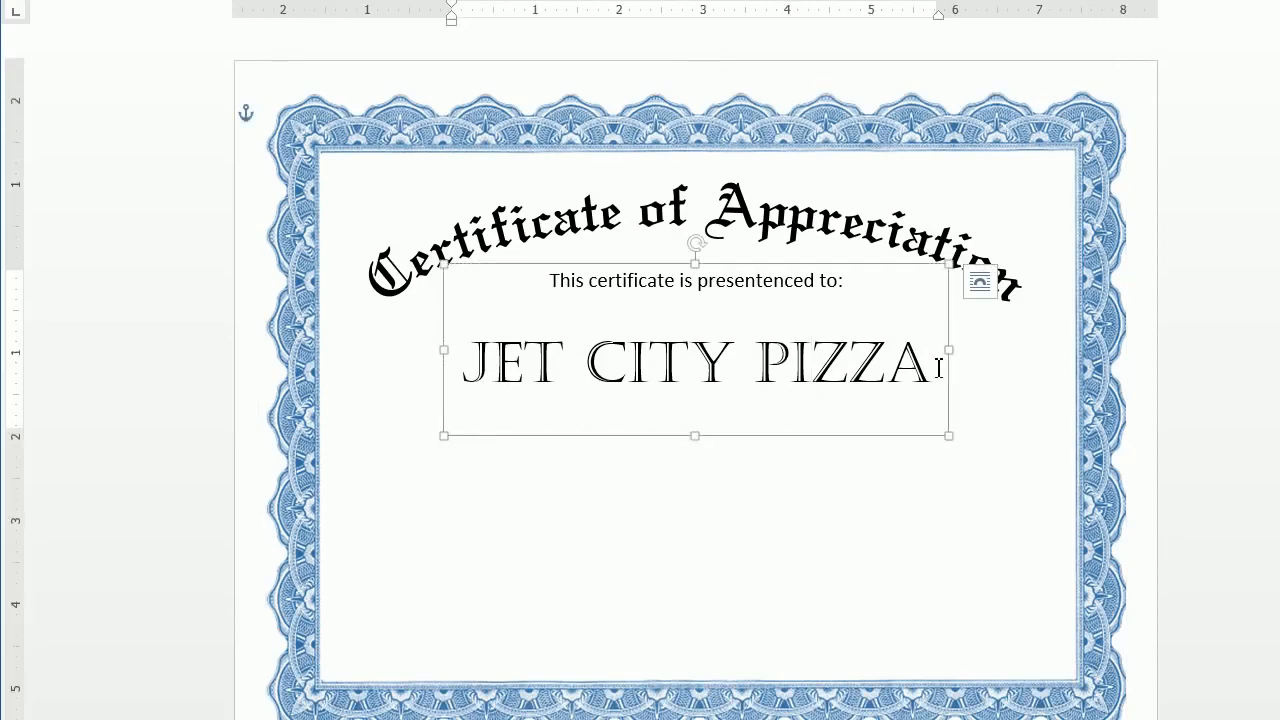
key("Return")
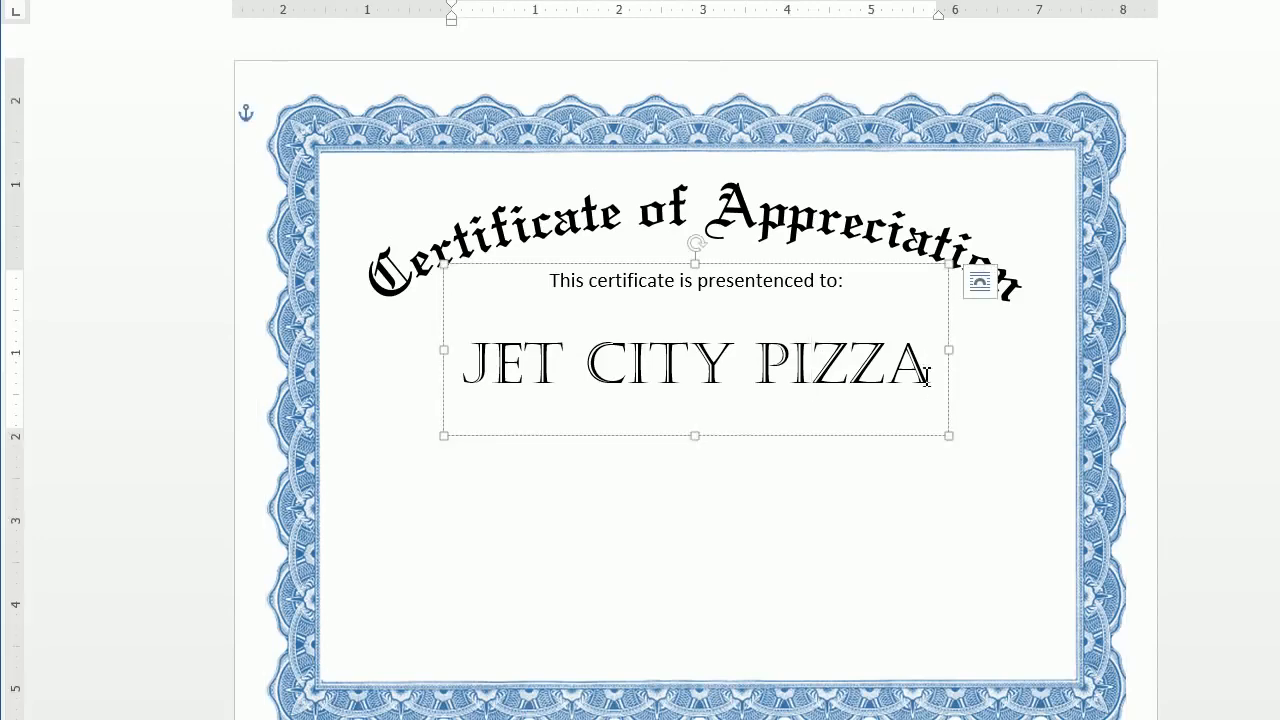
left_click_drag(695, 435, 706, 535)
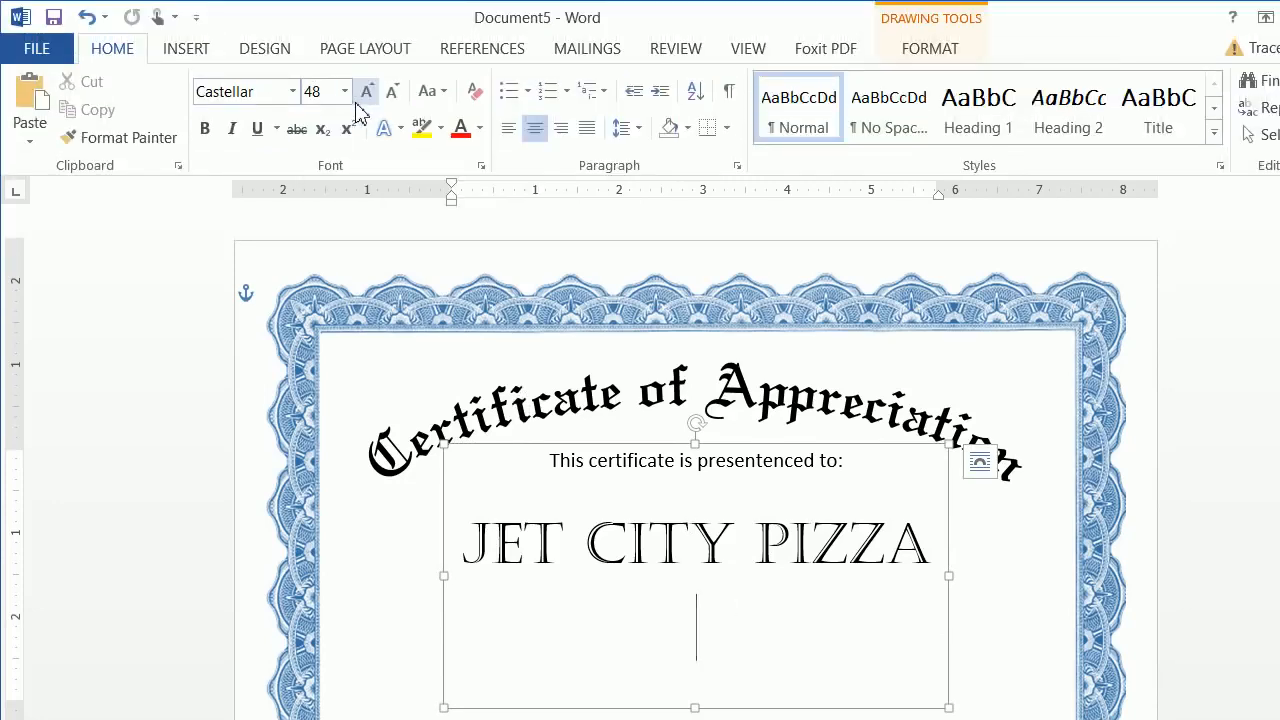
Step: Set the new line below "Jet City Pizza" to the Californian FB font at size 24
left_click(344, 91)
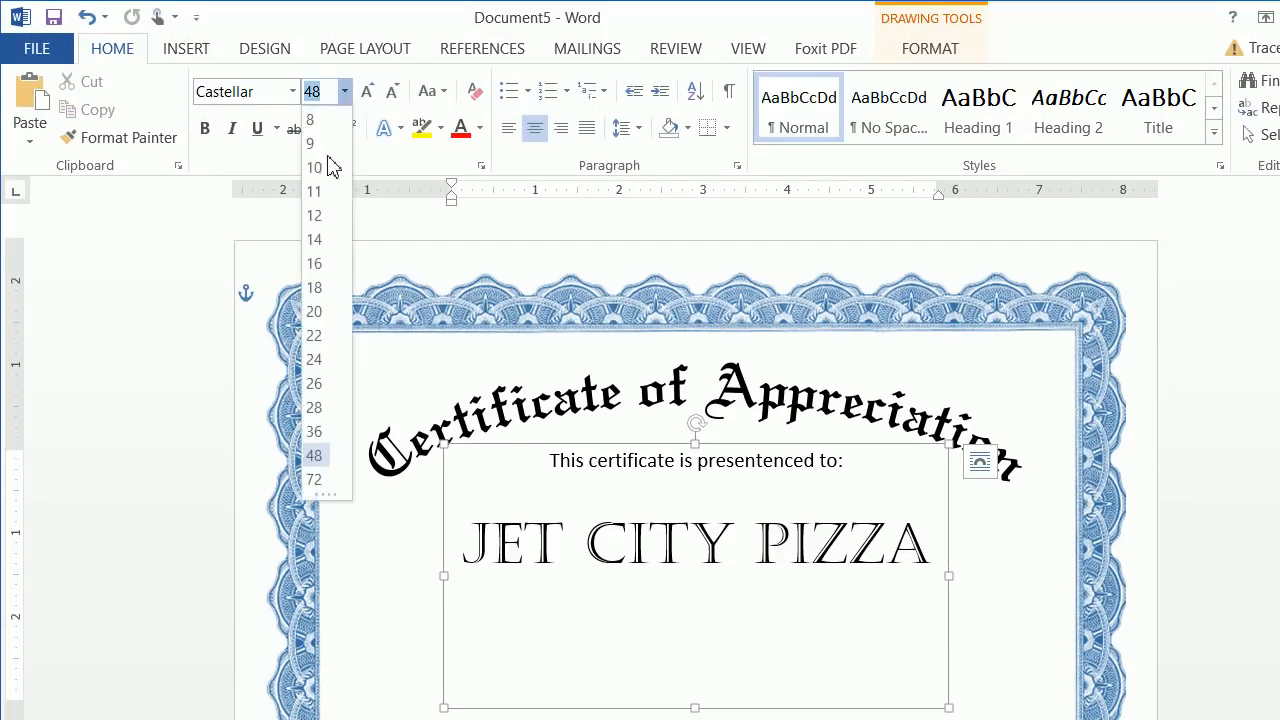
left_click(322, 359)
left_click(294, 92)
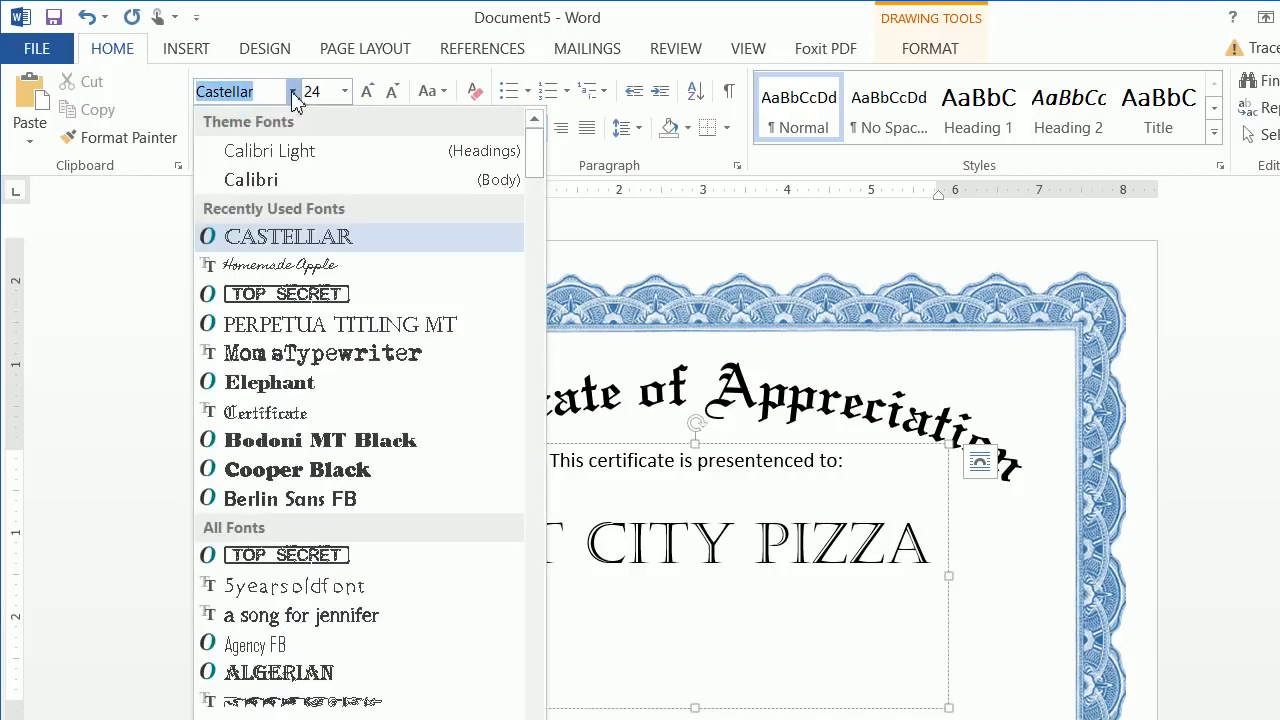
key("Up")
key("Up")
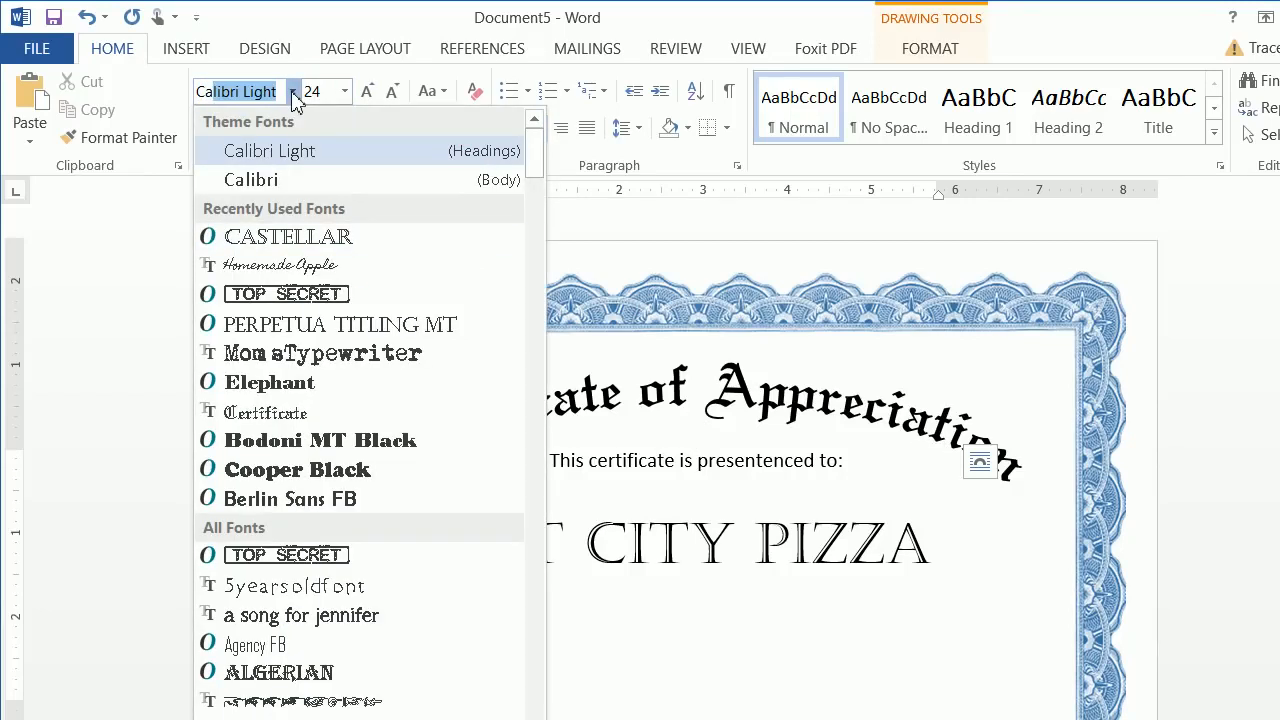
type("fornian")
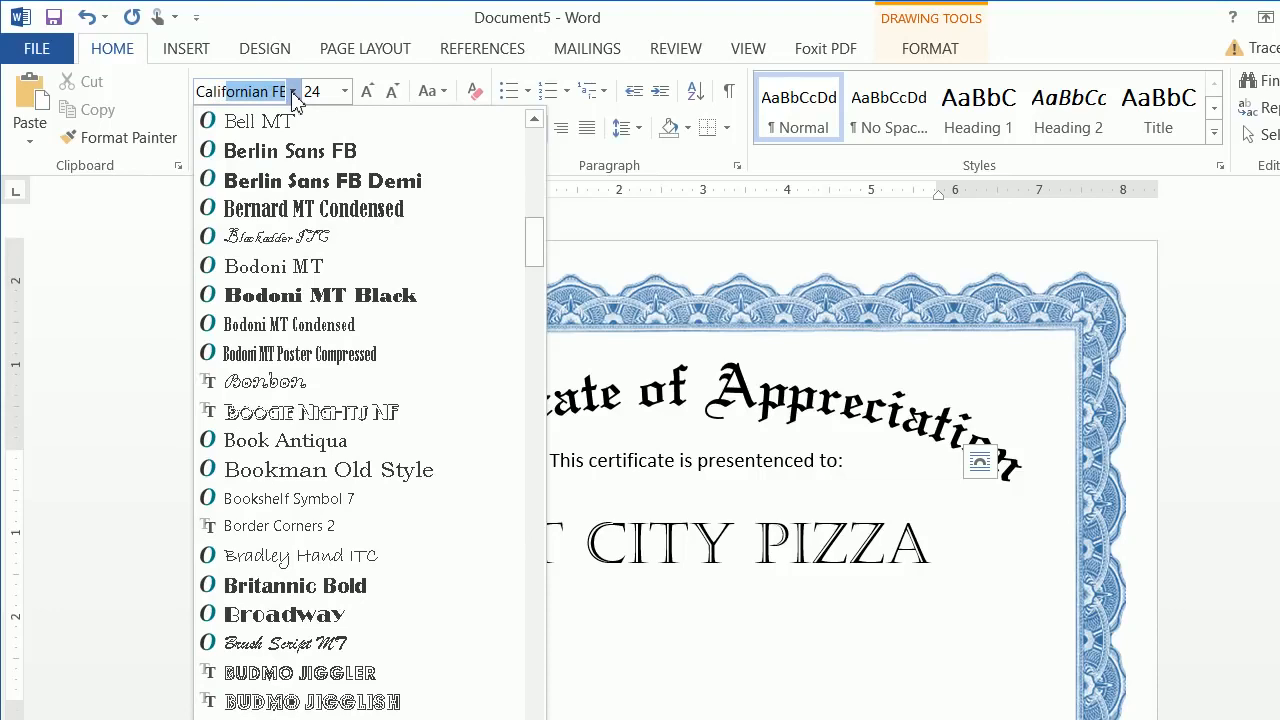
key("Return")
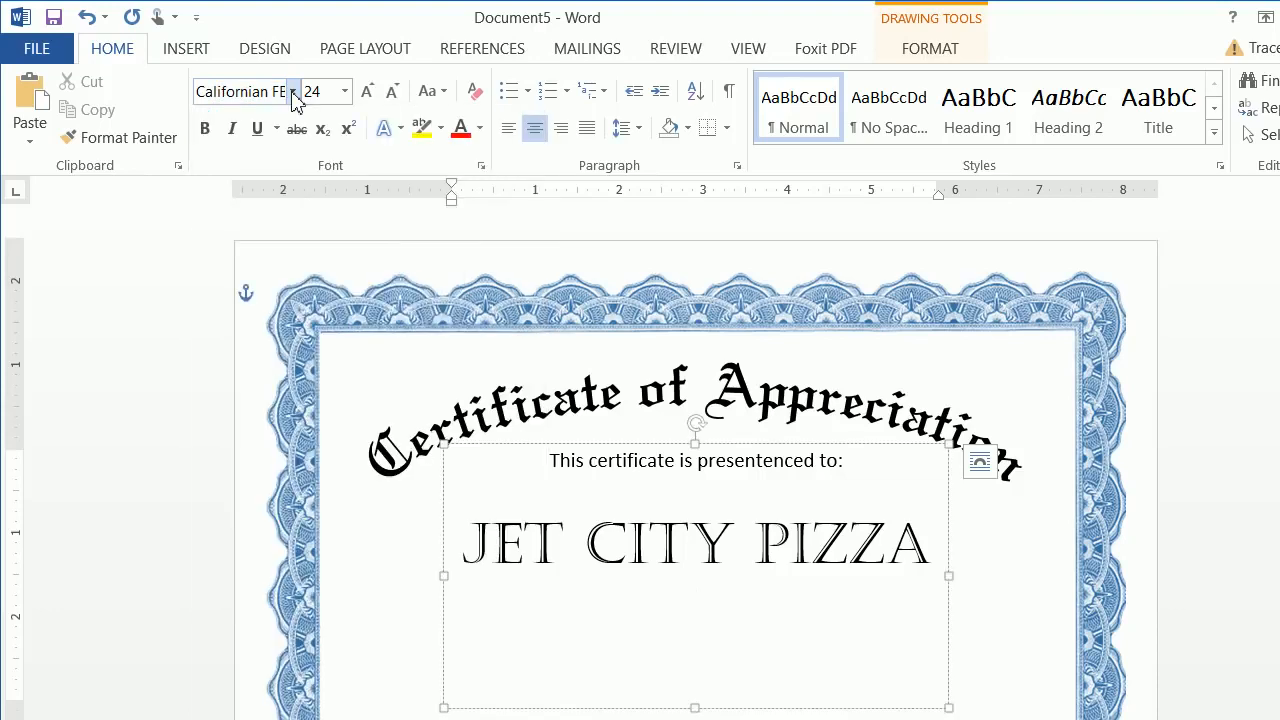
Step: Enter "In appreciation for participating in Eastgate Elementary's 2016 Family Fun Night and Carnival" on the line below "Jet City Pizza"
type("In apprecation")
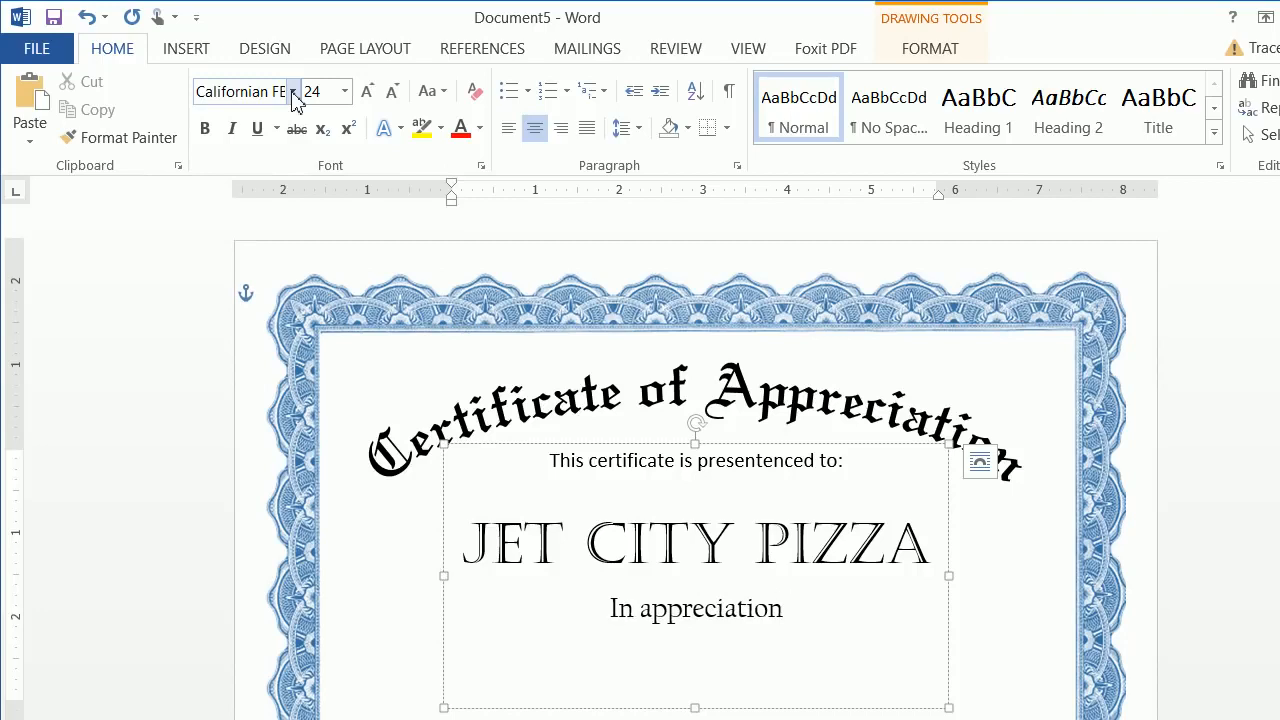
type(" for particiatping ")
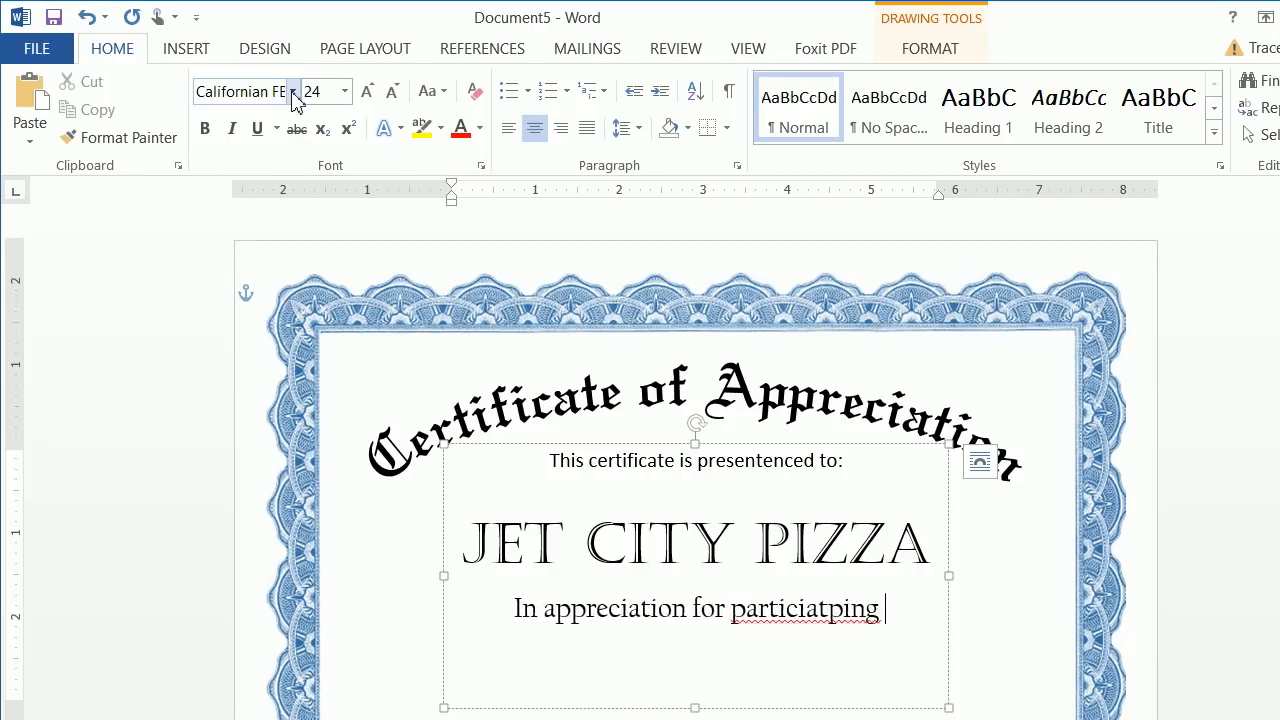
type("in Eastgat")
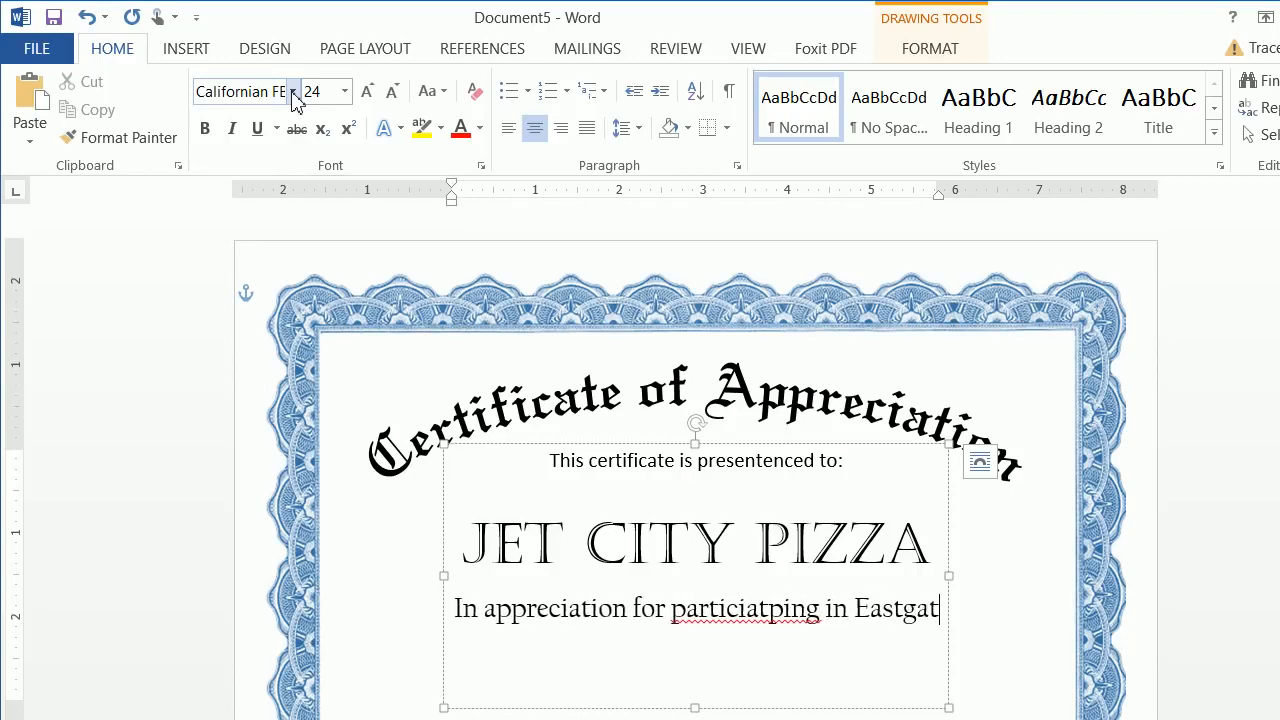
type("e Elementayr's ")
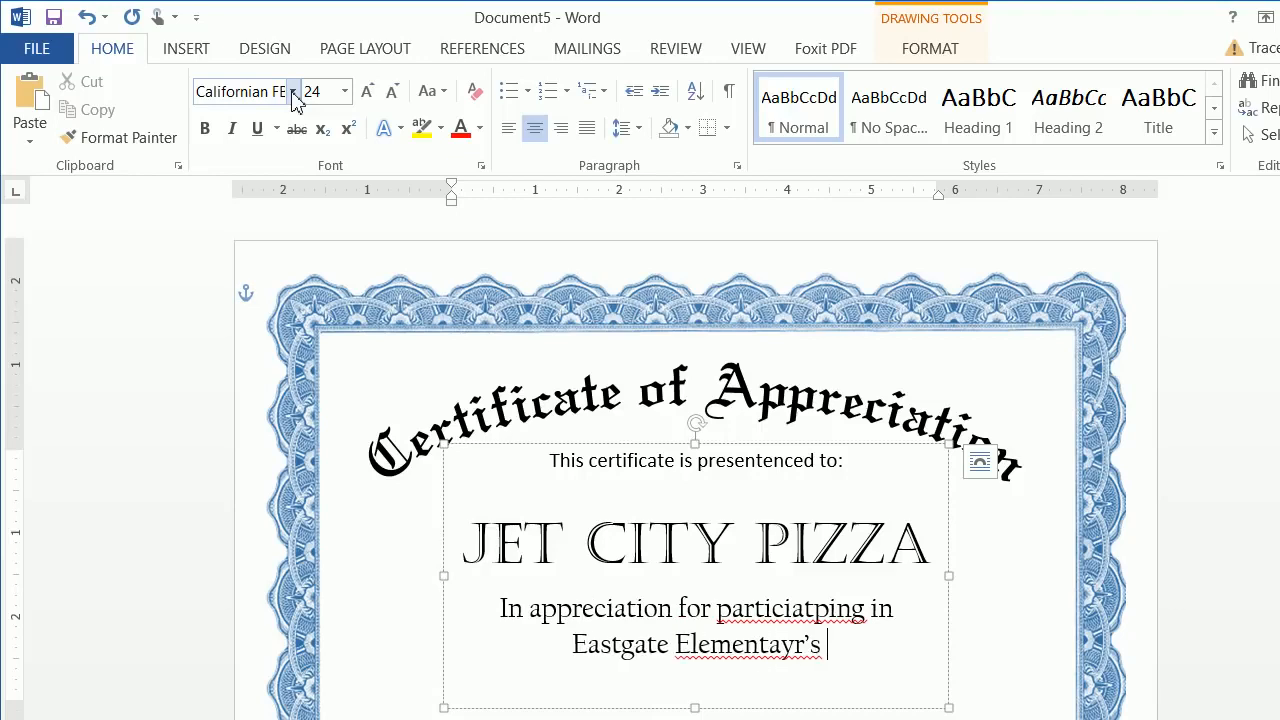
type("2")
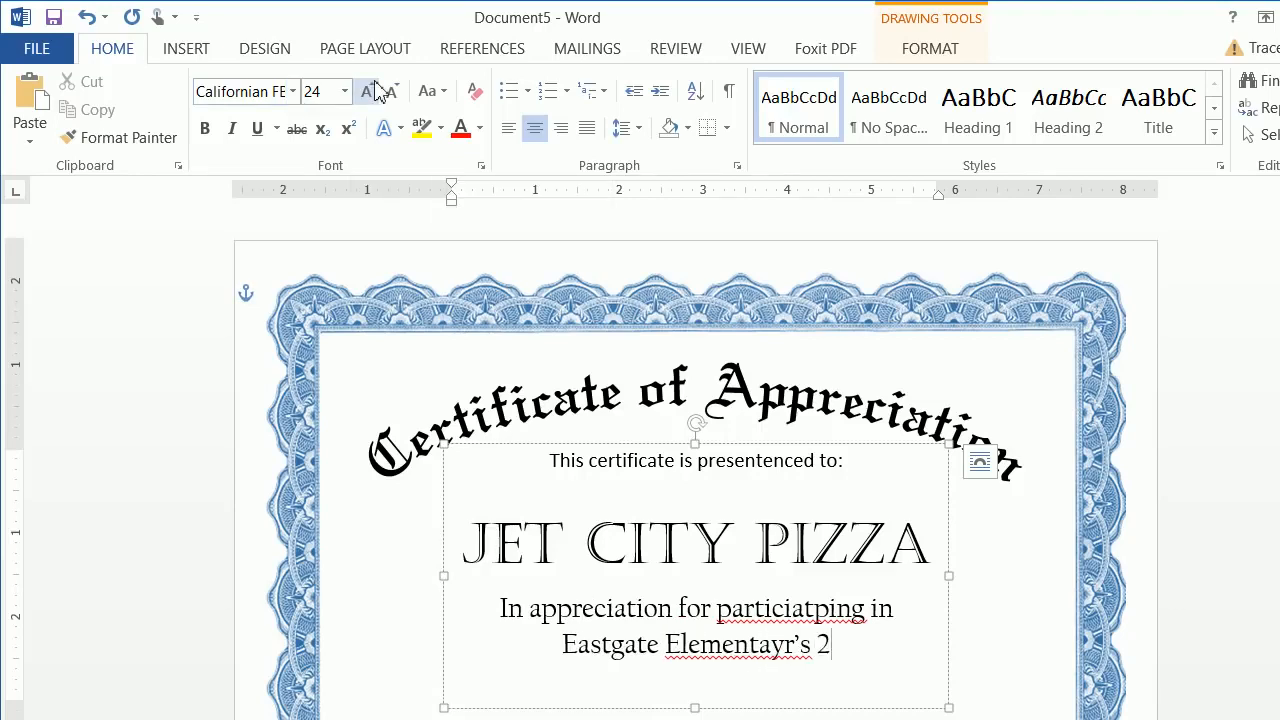
type("016 Fmaily Fun ni")
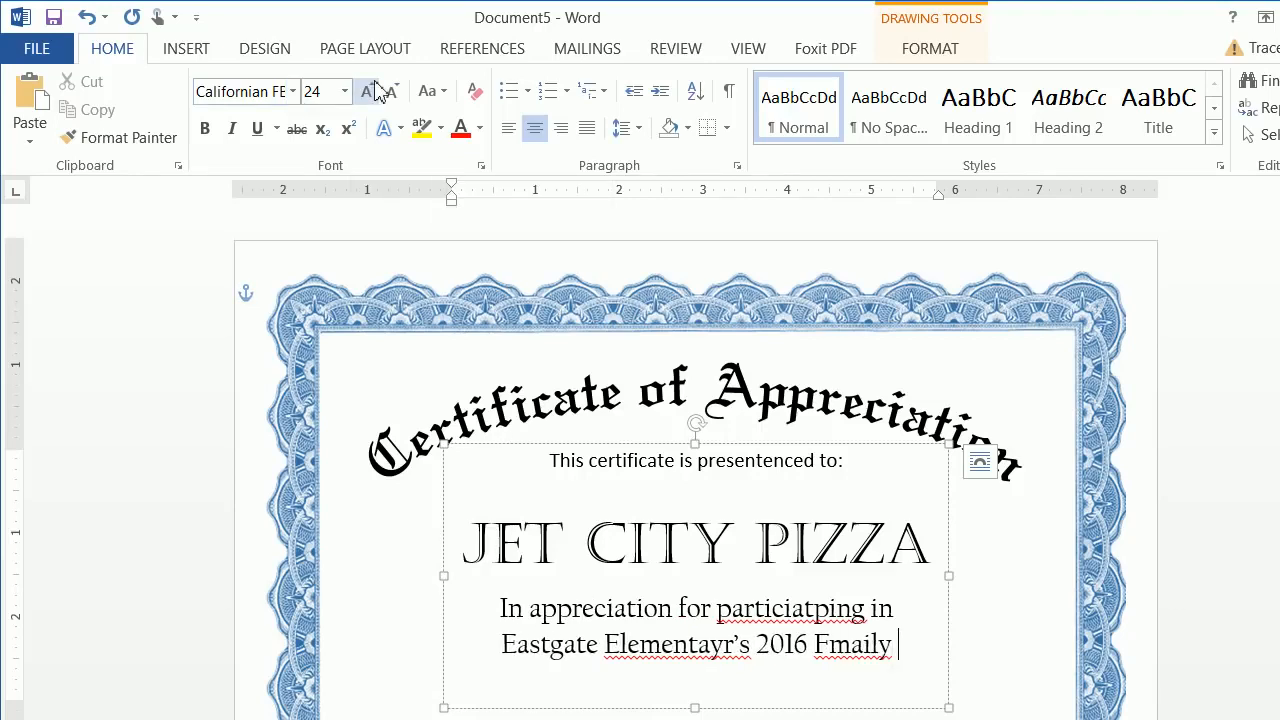
key("BackSpace")
key("BackSpace")
type("Night and Car")
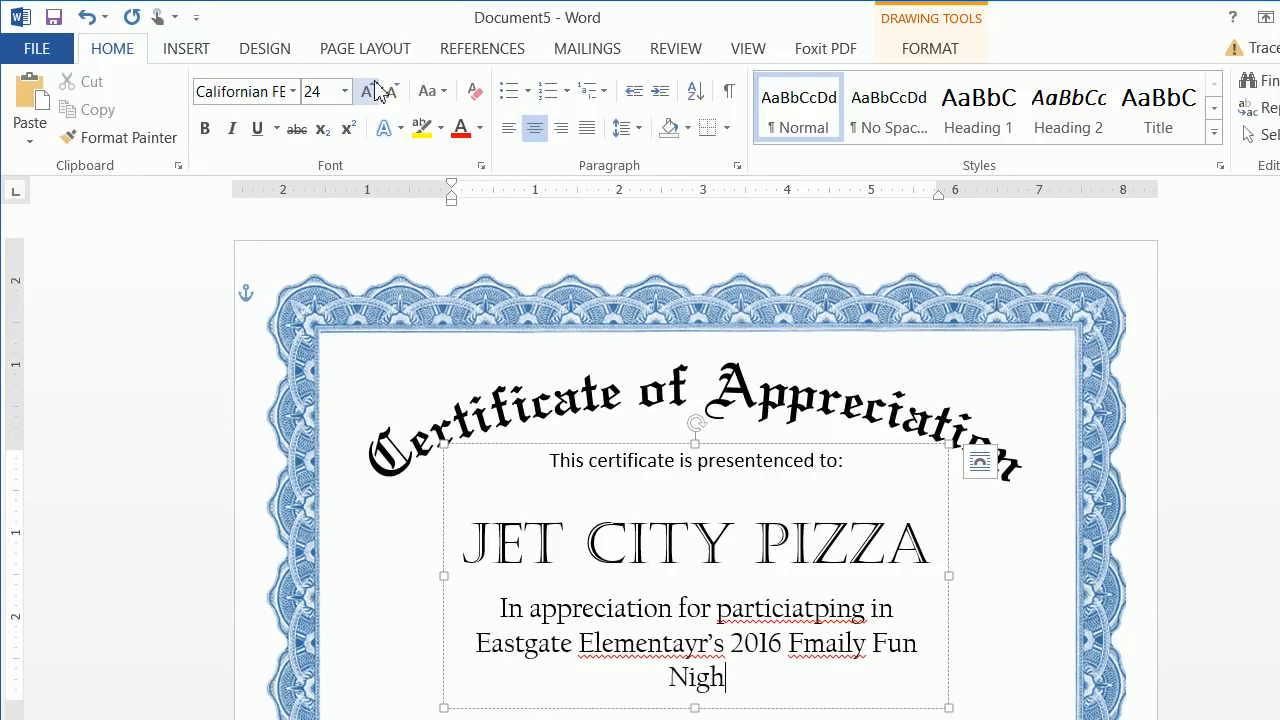
type("nival")
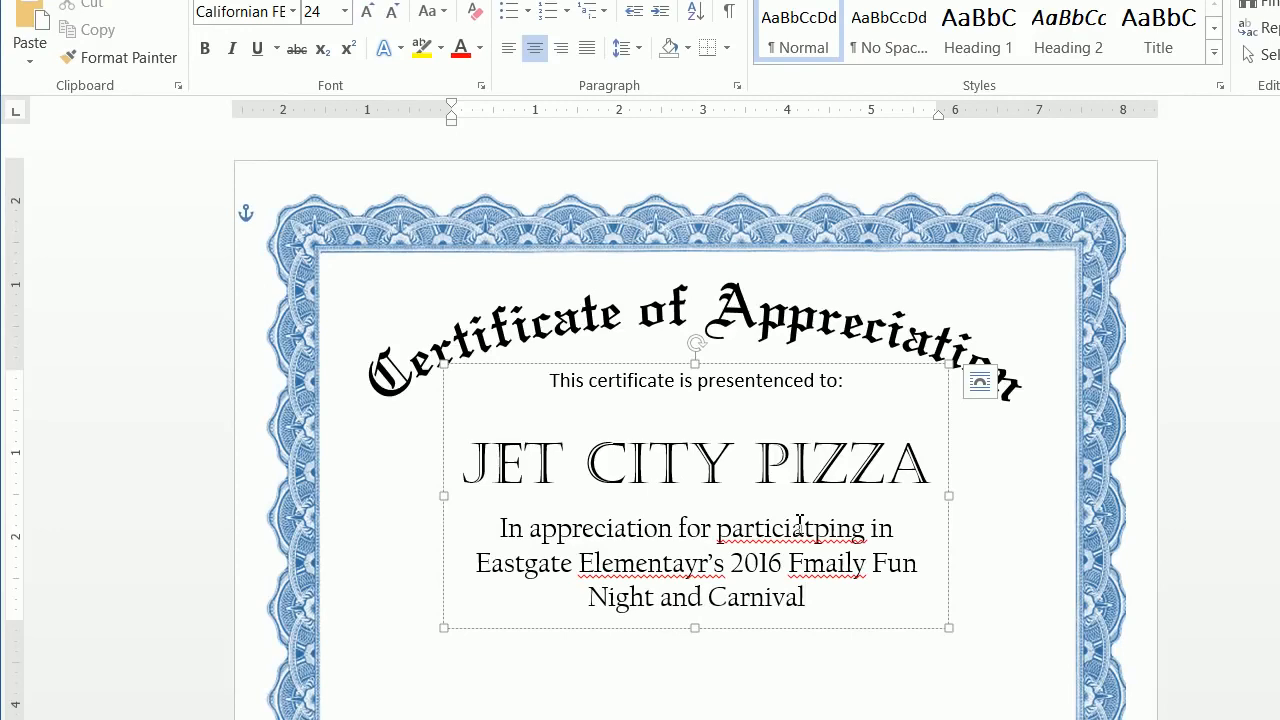
Step: Correct the misspelled words in the appreciation text to "participating", "Elementary's" and "Family"
right_click(798, 524)
left_click(700, 565)
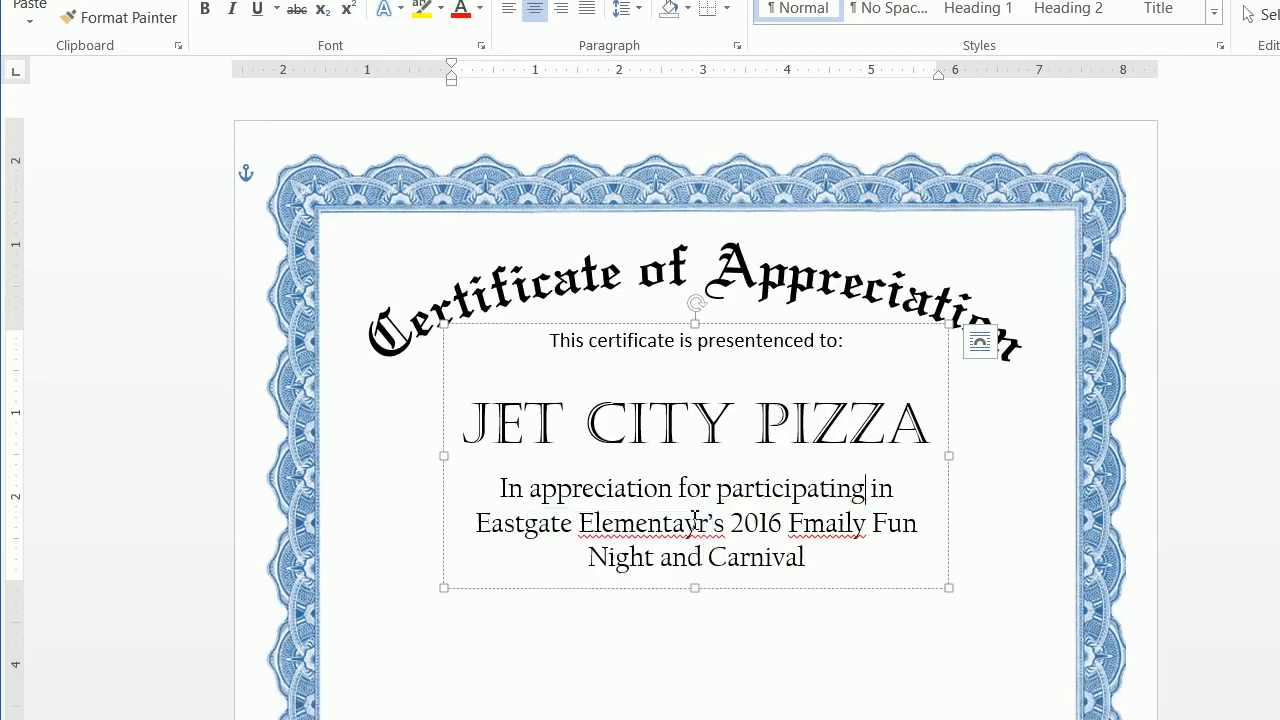
right_click(676, 523)
left_click(551, 562)
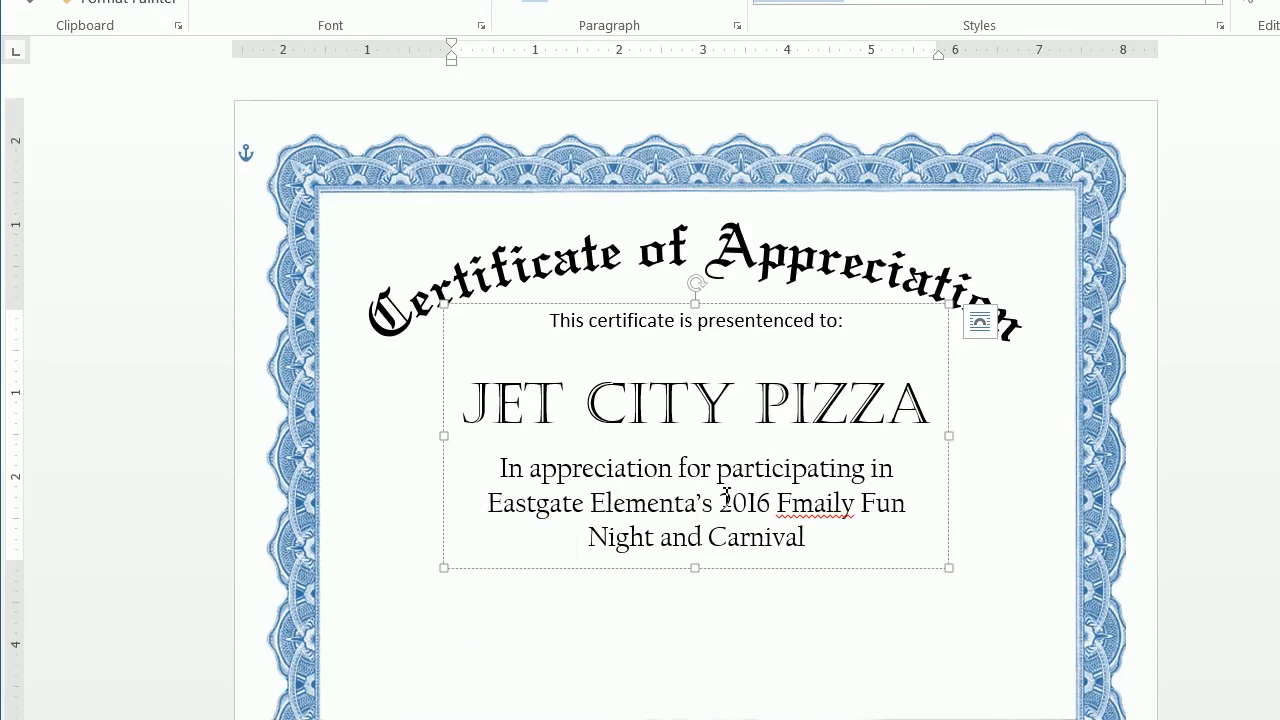
type("ry")
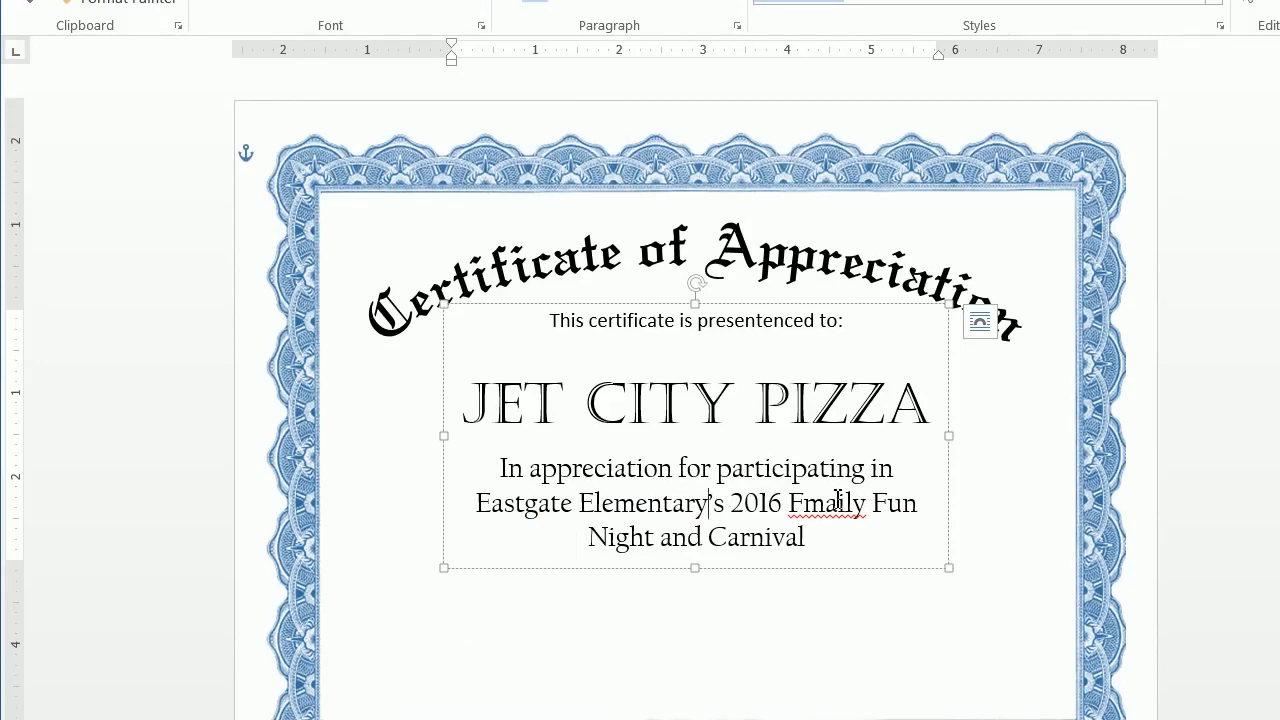
right_click(832, 510)
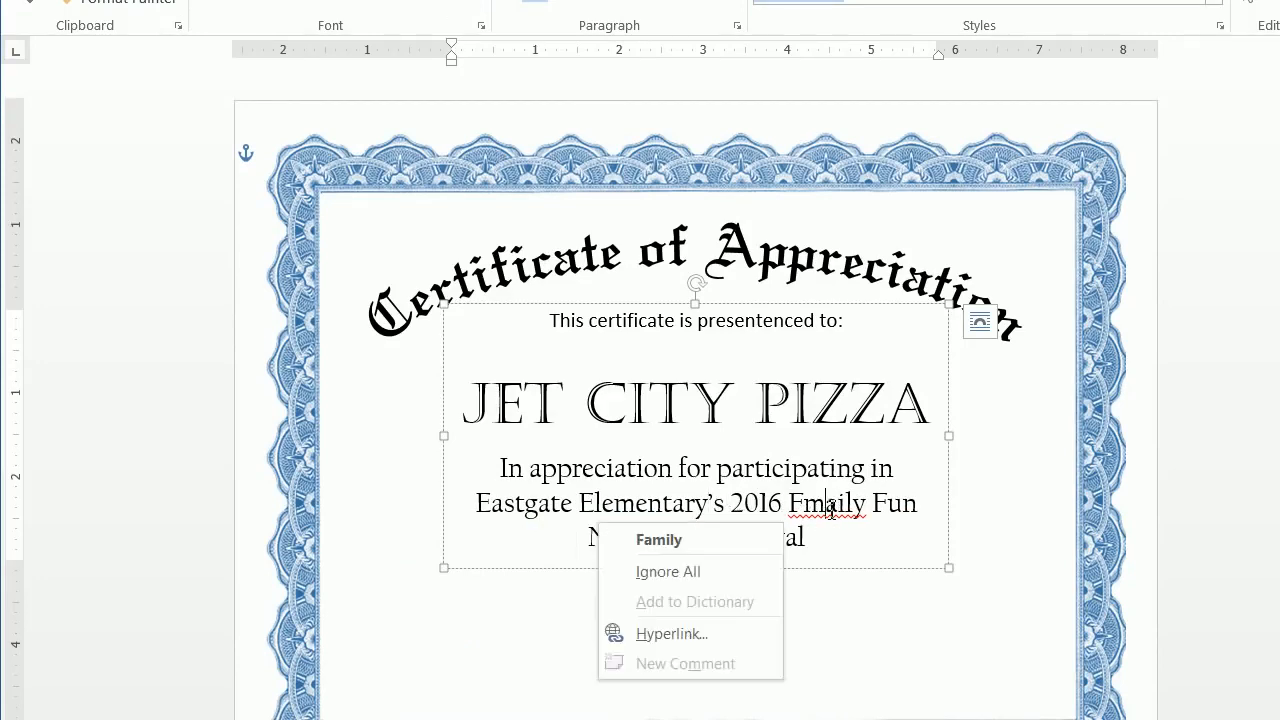
left_click(764, 538)
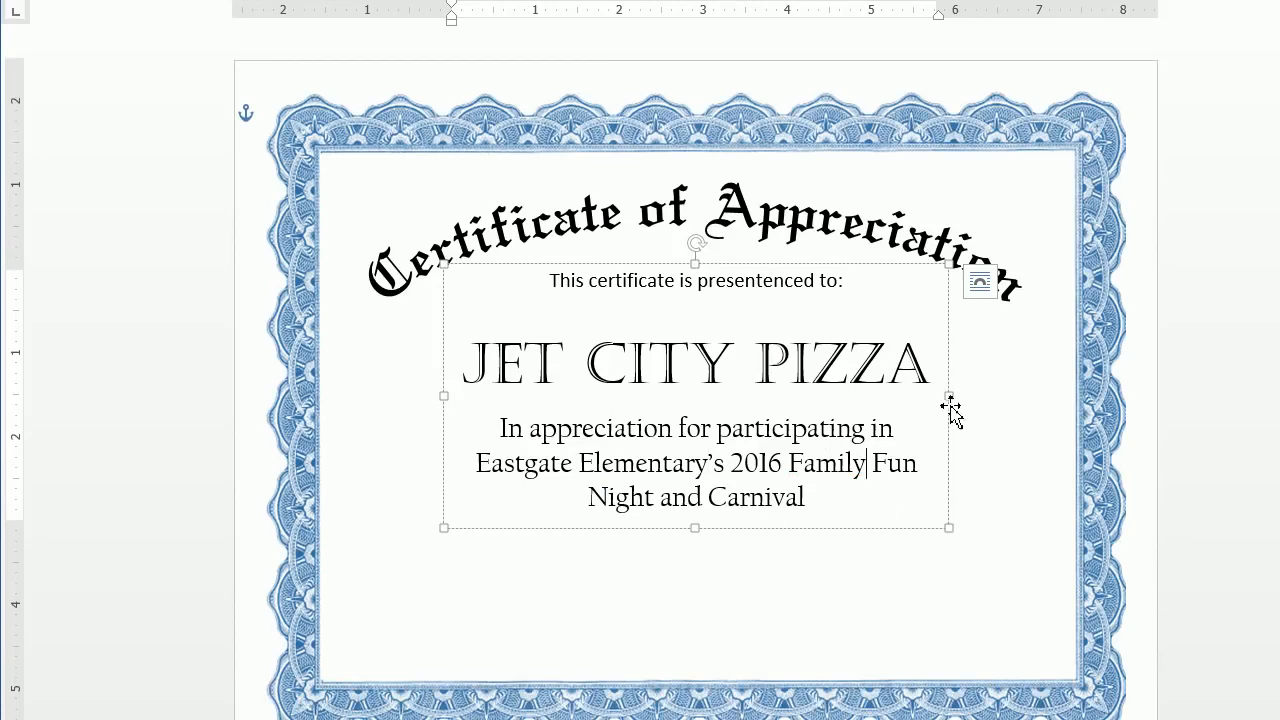
Step: Widen the text box on both sides so the appreciation text fits on two lines, and re-centre it within the border
left_click_drag(949, 396, 990, 396)
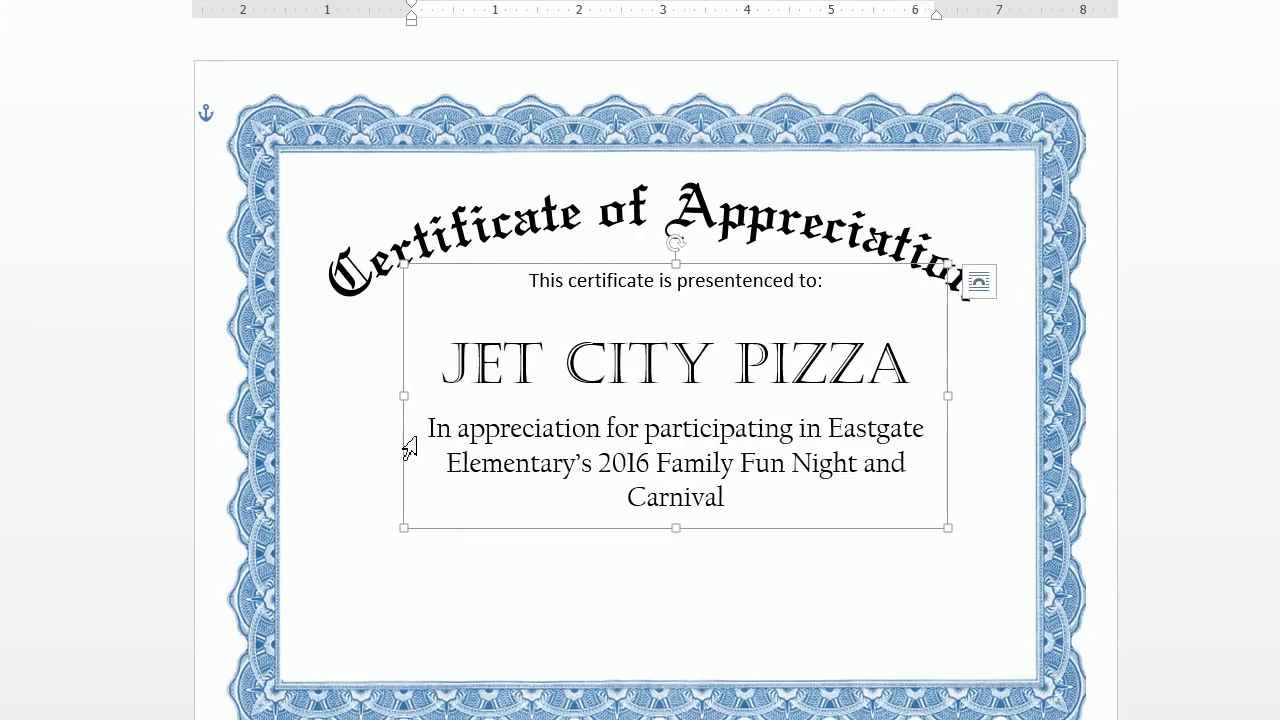
left_click_drag(405, 394, 338, 397)
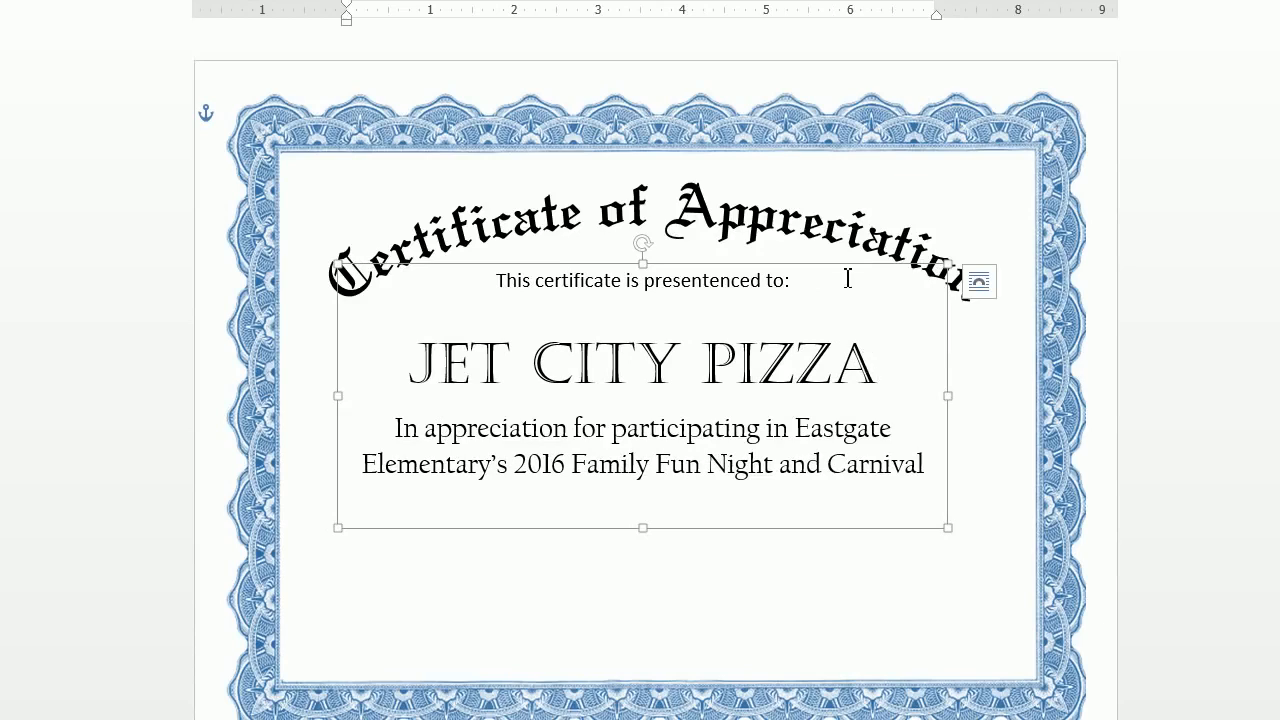
left_click_drag(848, 272, 871, 290)
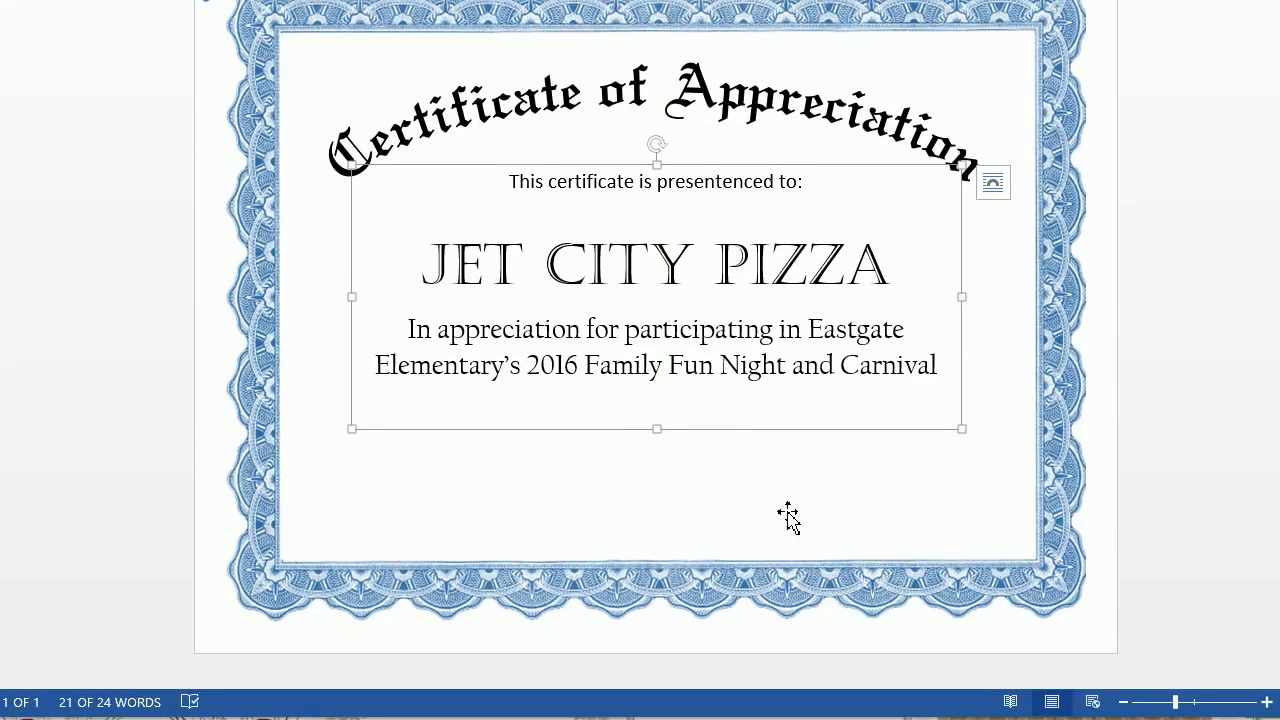
Step: Italicize the appreciation text, then narrow its text box so the second line starts with "Elementary's" and centre it on the certificate
left_click_drag(940, 395, 423, 343)
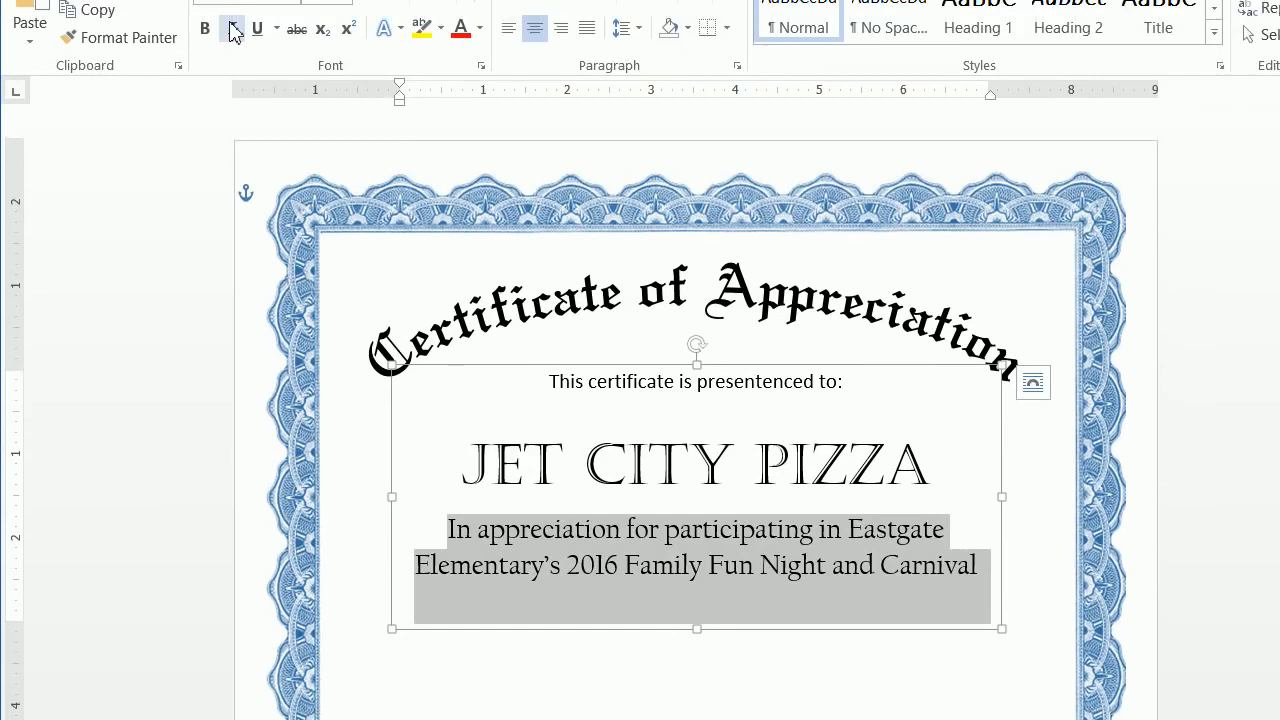
left_click(233, 31)
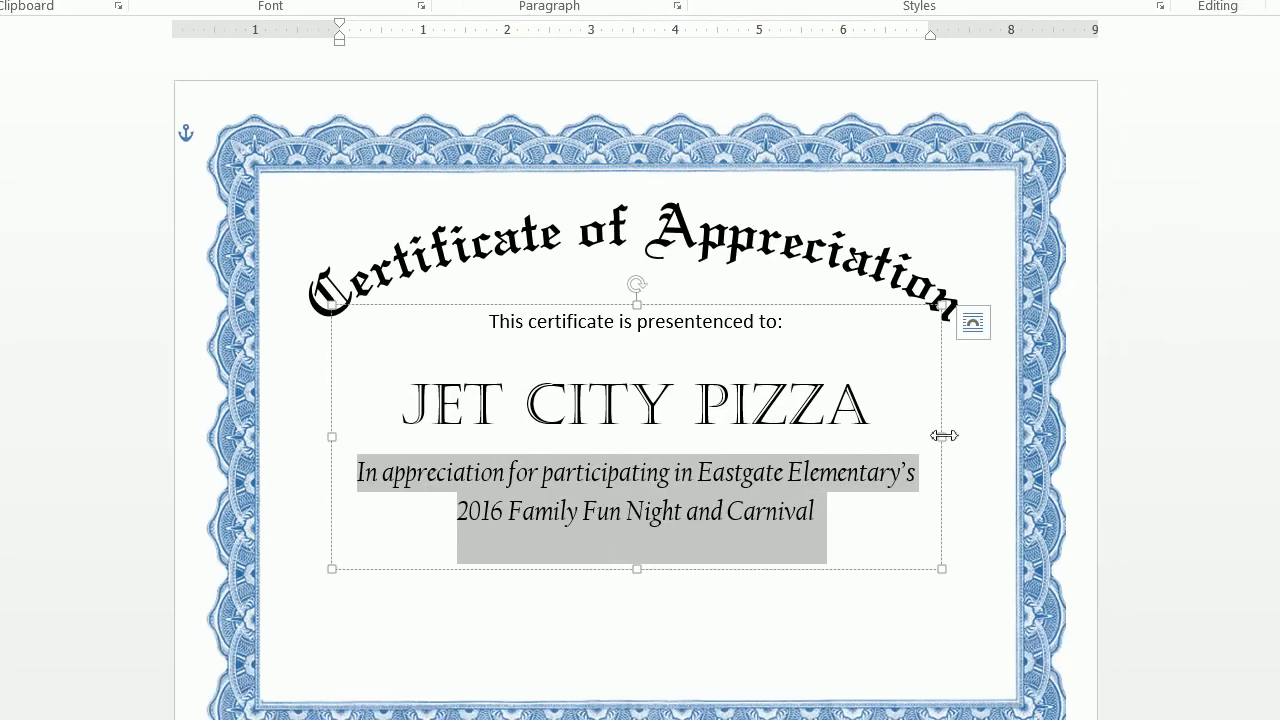
left_click(1001, 438)
left_click_drag(940, 438, 933, 440)
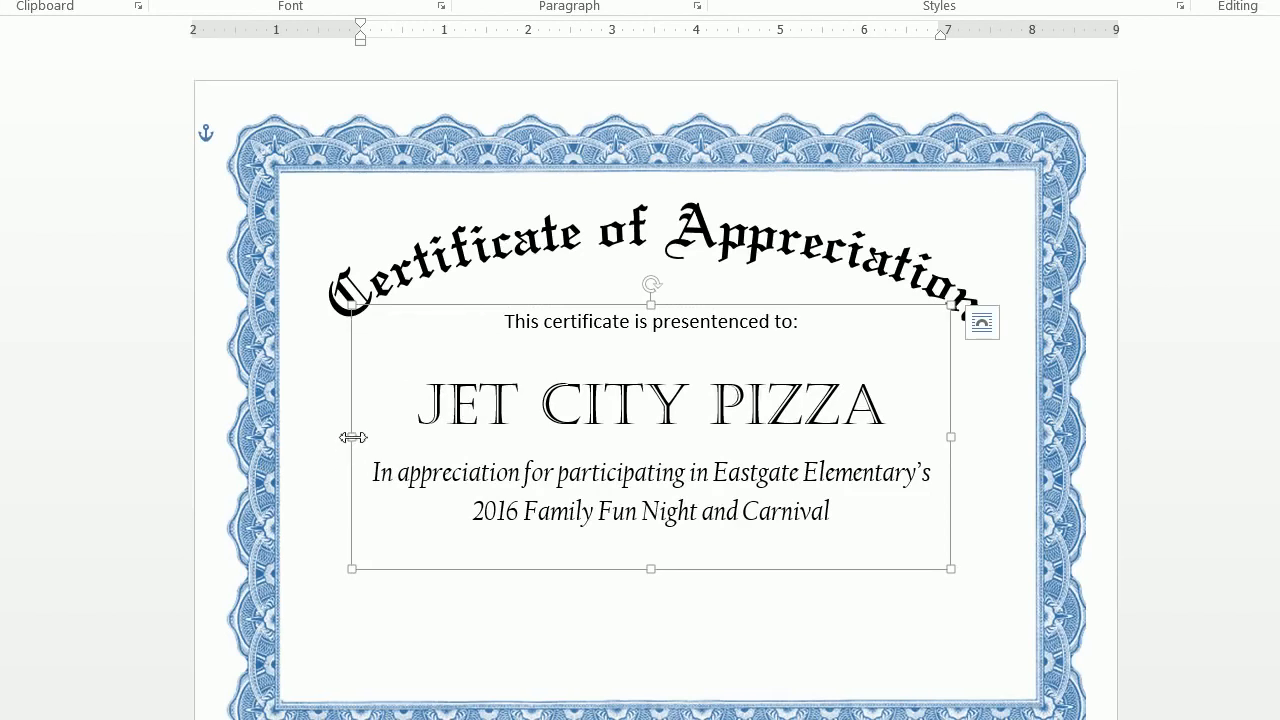
left_click_drag(333, 438, 376, 438)
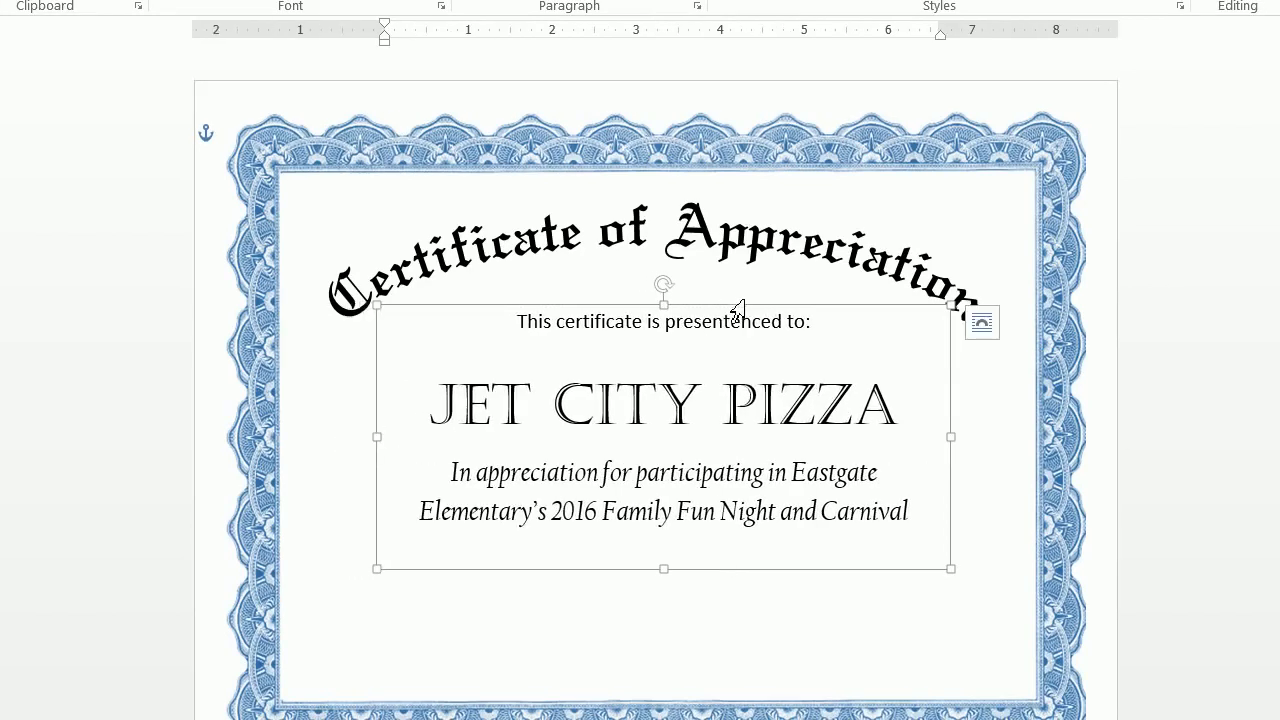
left_click_drag(737, 311, 730, 310)
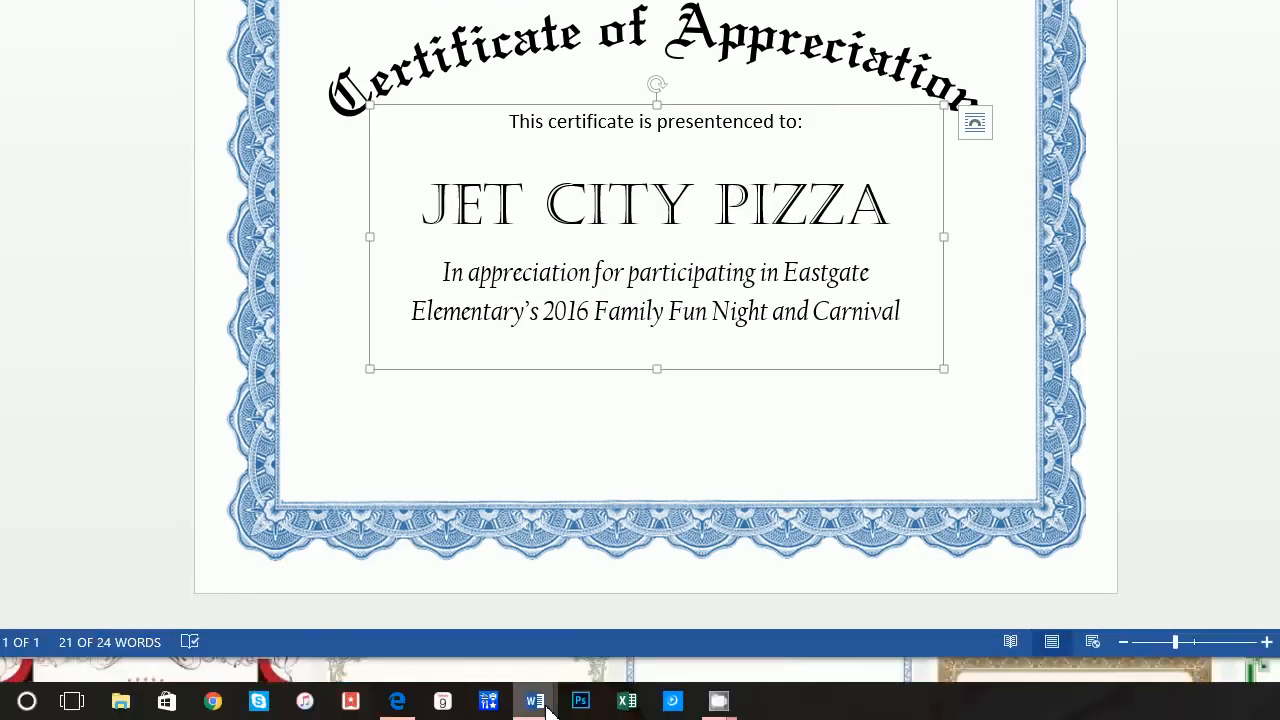
Step: Check the layout of the finished sample certificate in the other open document and return to Document5
mouse_move(534, 700)
left_click(500, 623)
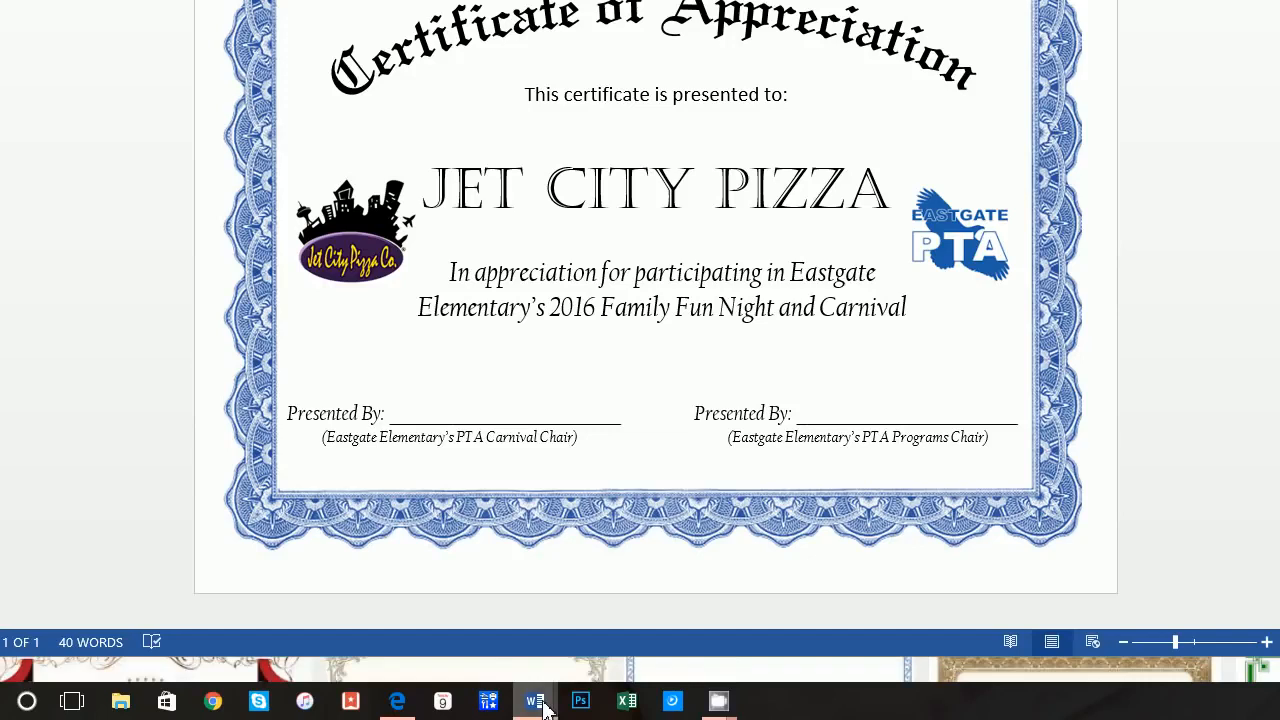
mouse_move(543, 707)
left_click(486, 651)
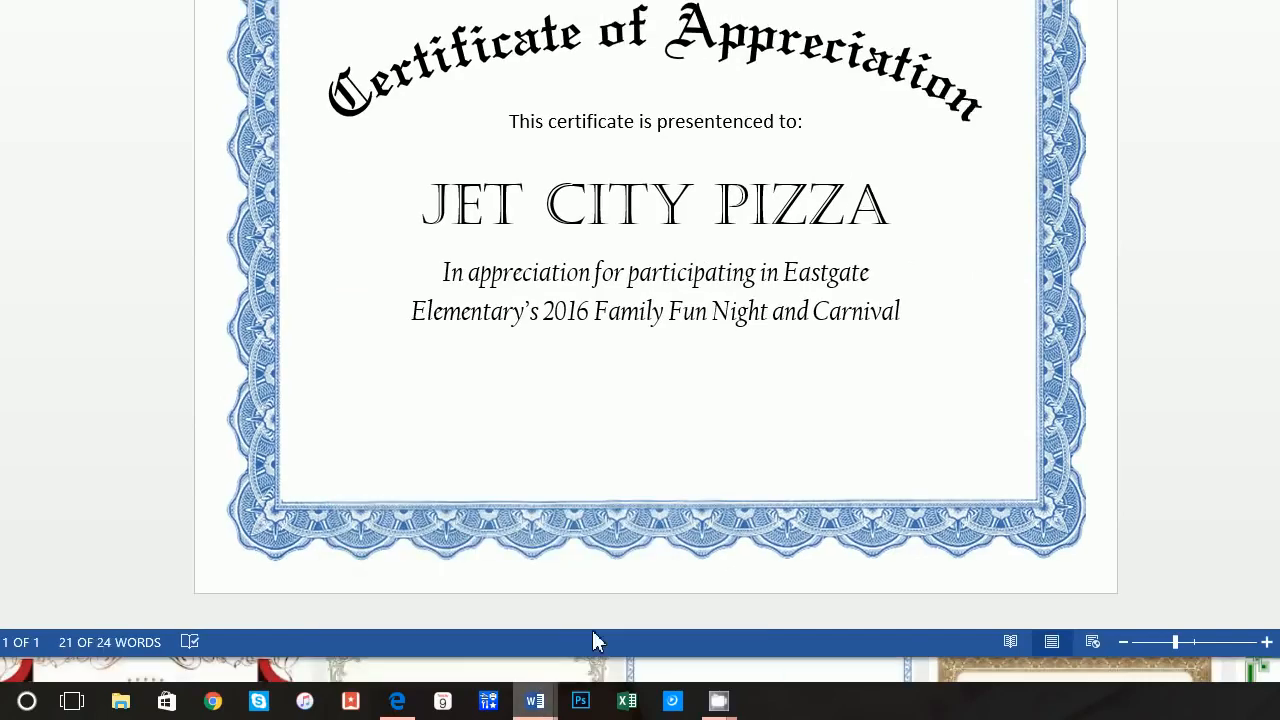
Step: Draw a text box across the inside width of the border below the appreciation text and enter "Presented By:" in it
left_click(537, 390)
left_click(550, 440)
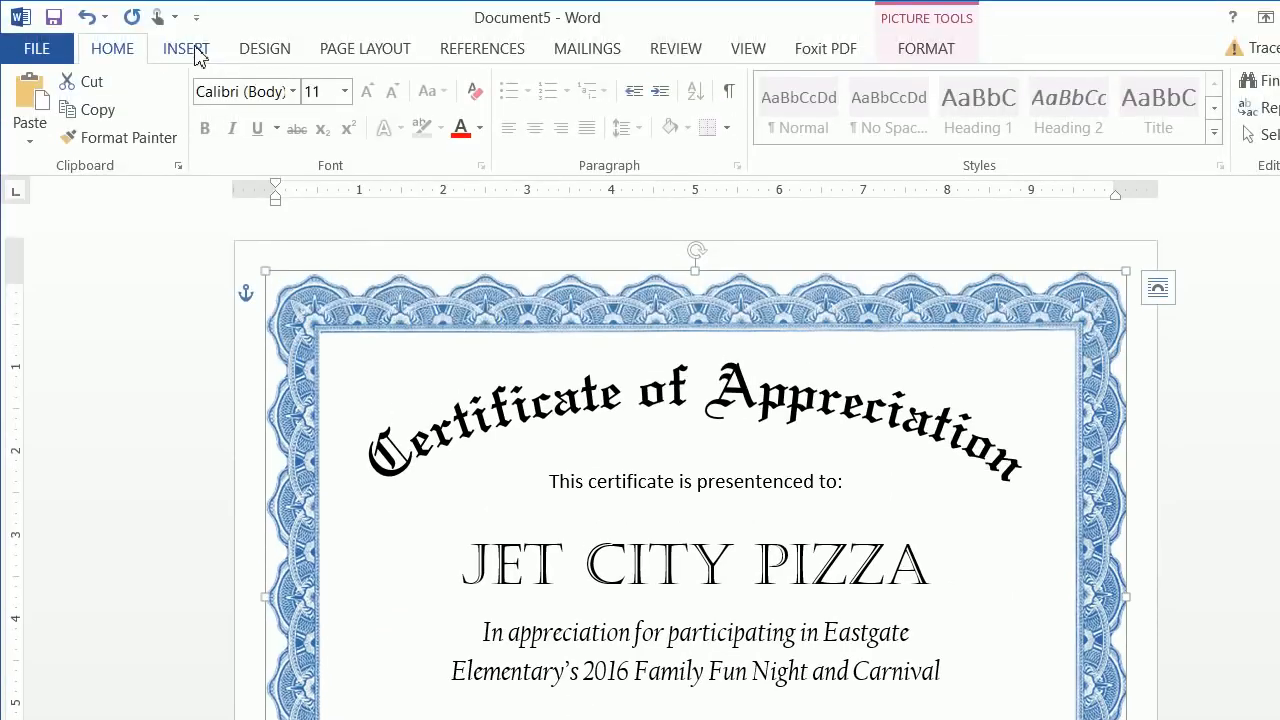
left_click(186, 49)
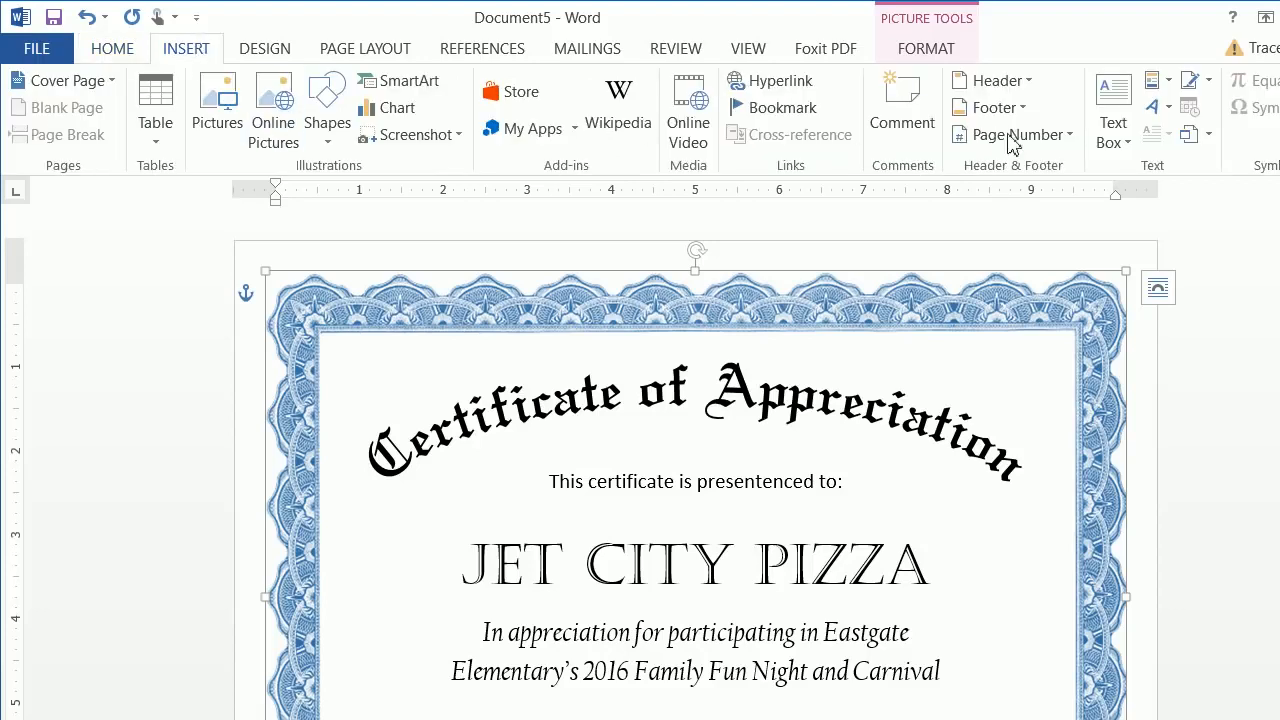
left_click(1113, 122)
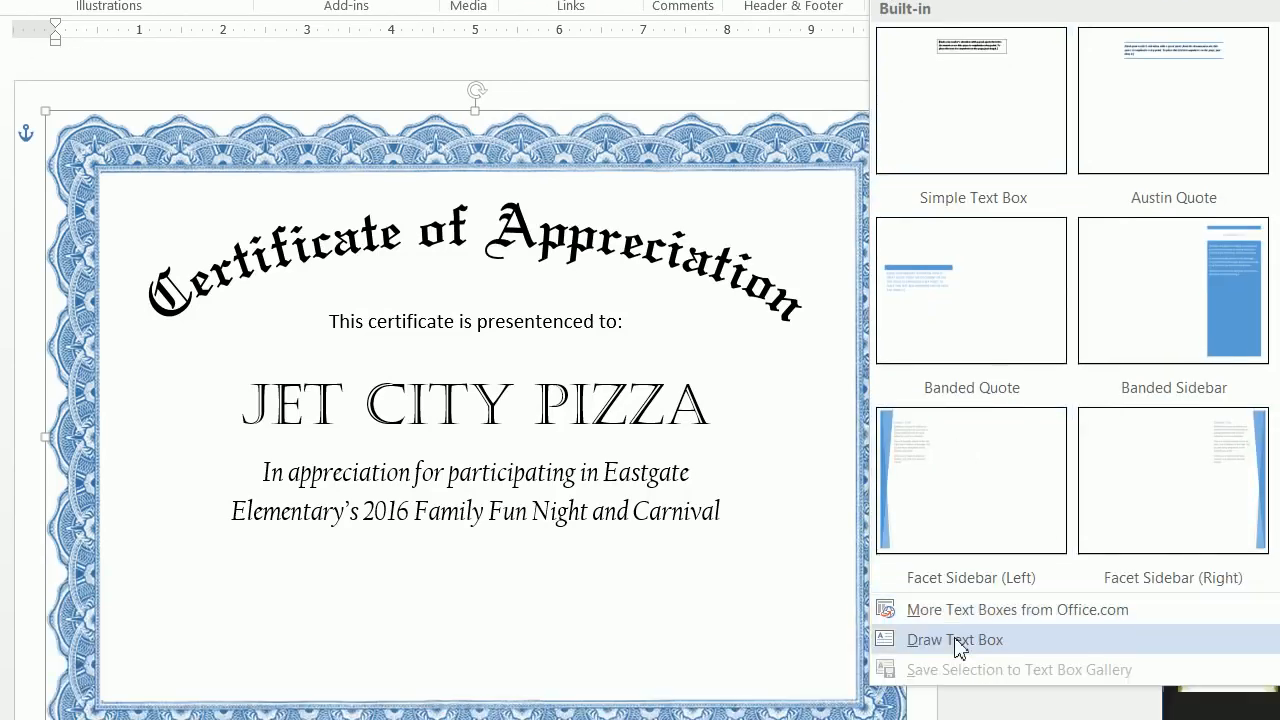
left_click(955, 640)
mouse_move(100, 588)
left_mouse_down()
mouse_move(531, 673)
mouse_move(838, 659)
left_mouse_up()
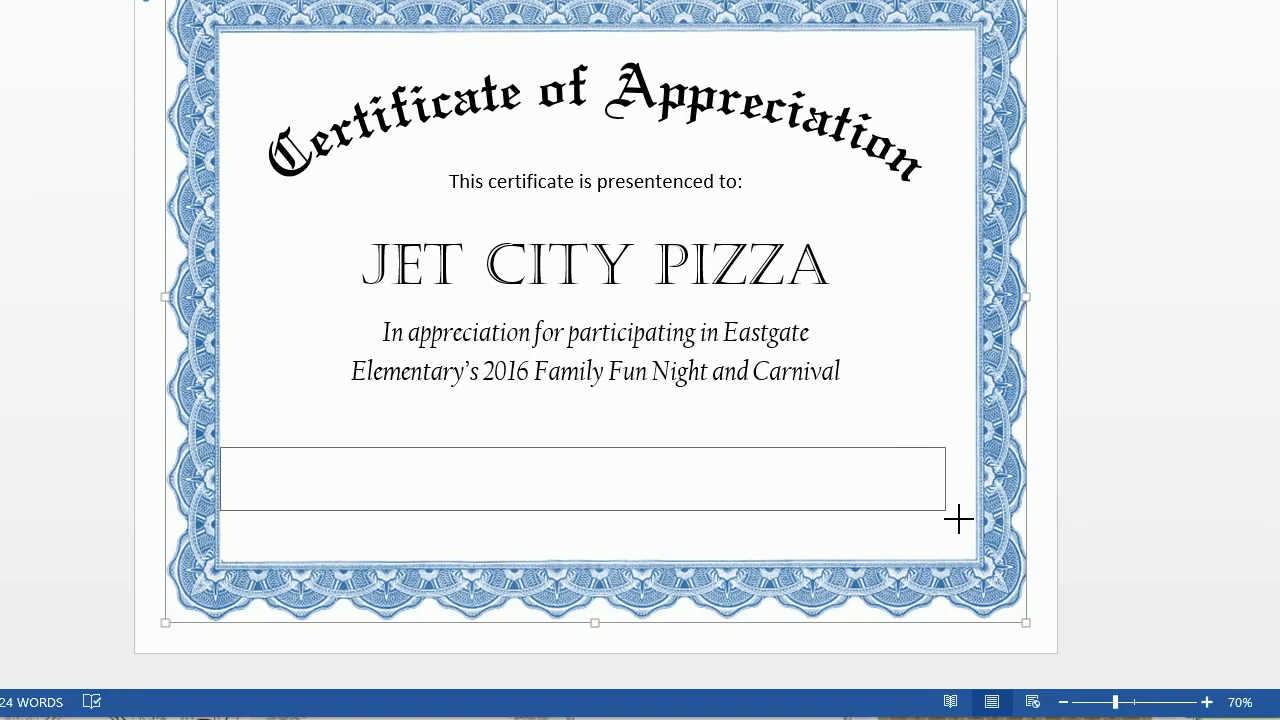
mouse_move(958, 518)
left_mouse_down()
mouse_move(983, 551)
mouse_move(935, 530)
left_mouse_up()
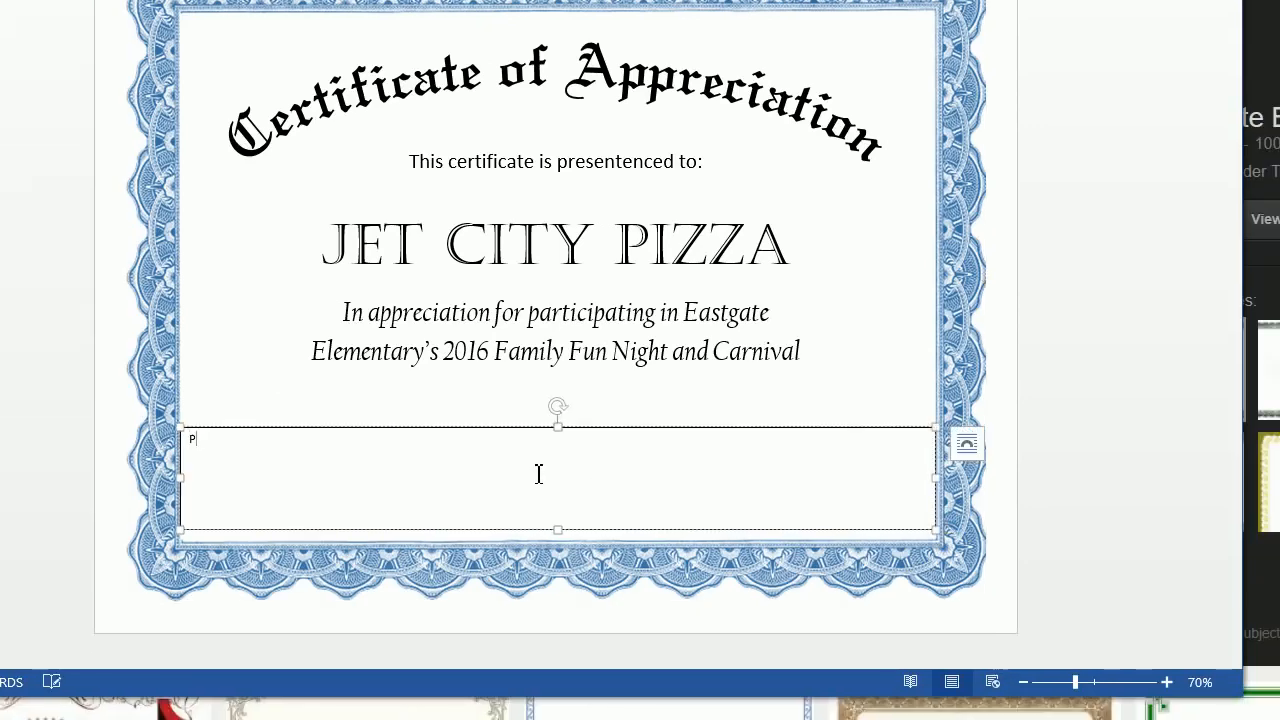
type("Presented By:")
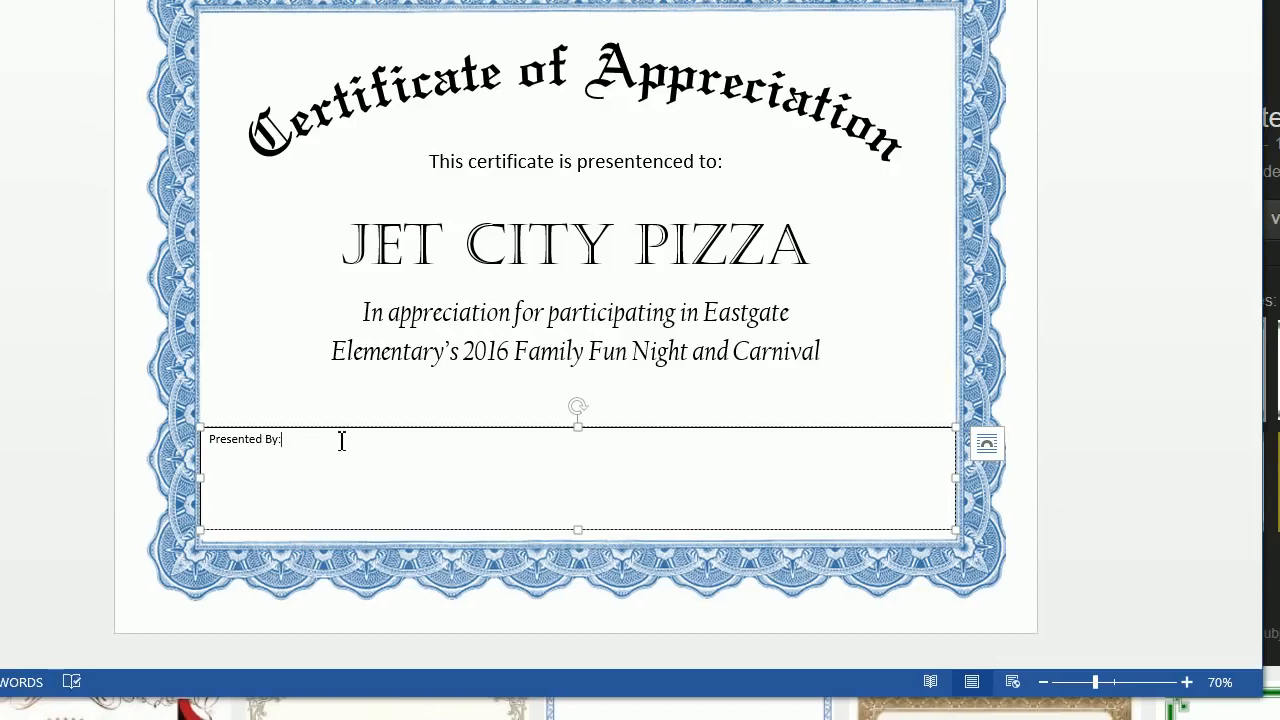
Step: Format the "Presented By:" text in Californian FB, 18 pt italic
left_click_drag(310, 445, 130, 437)
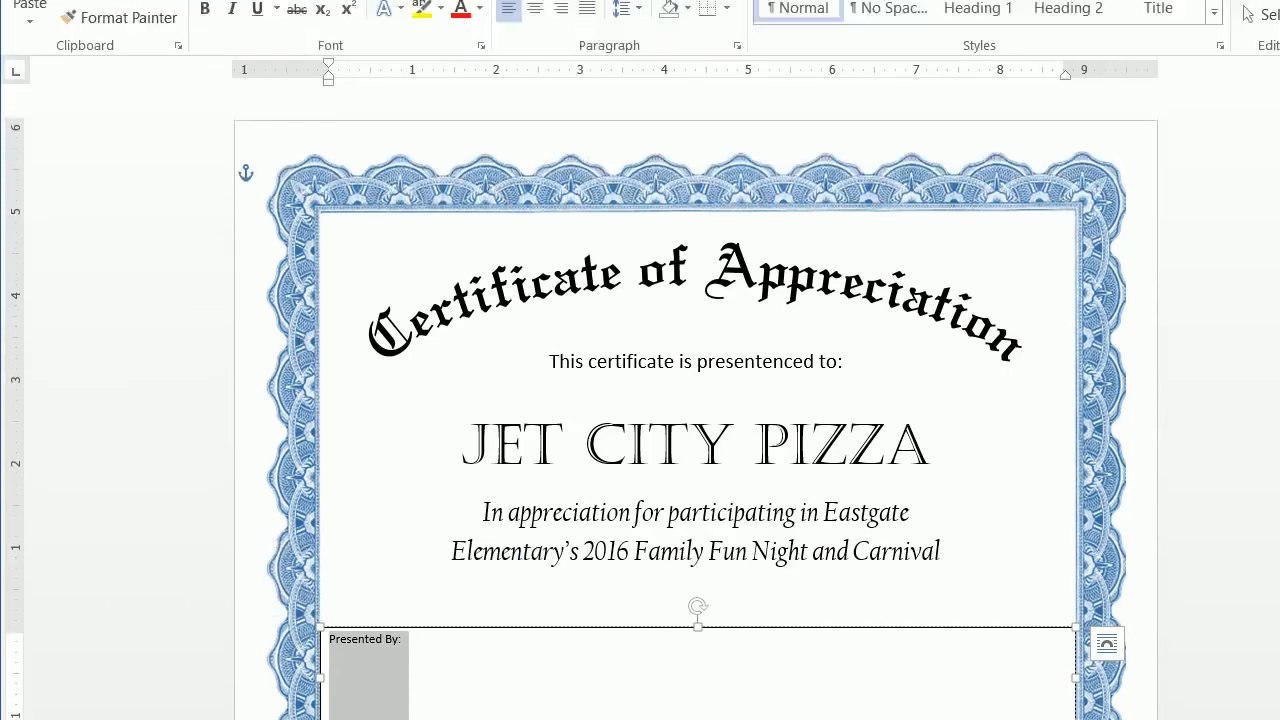
left_click(292, 91)
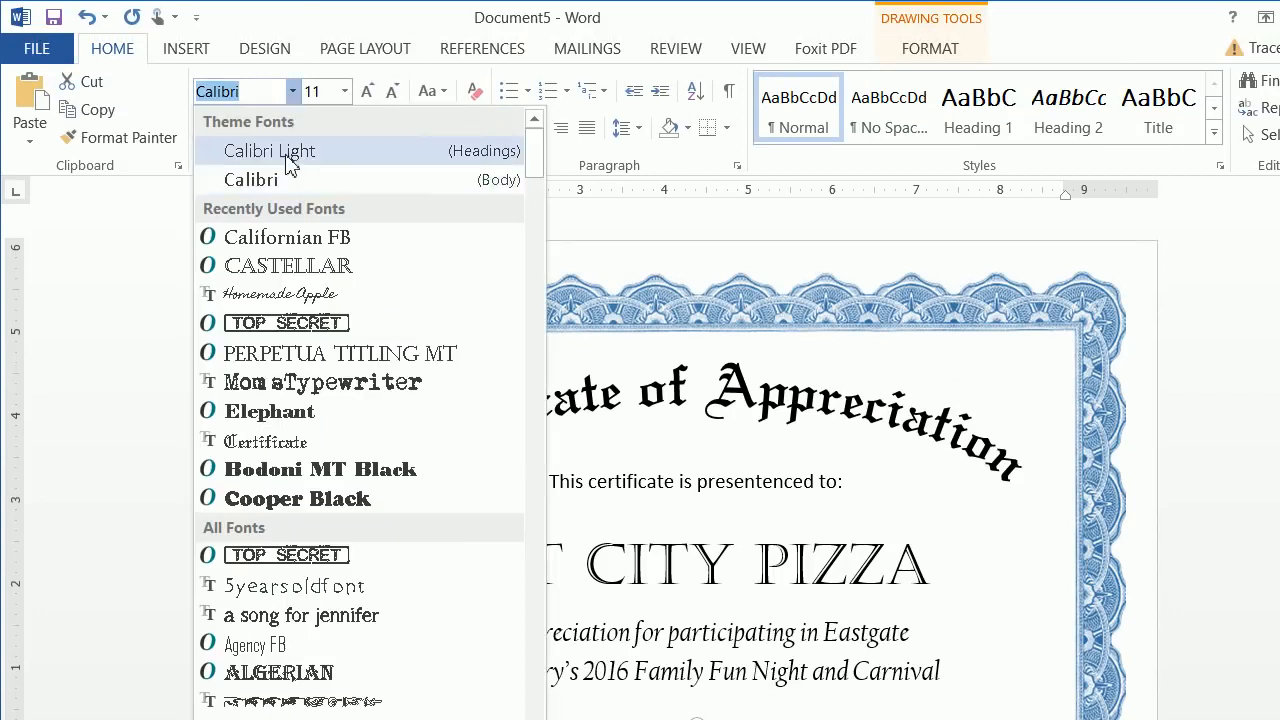
left_click(287, 240)
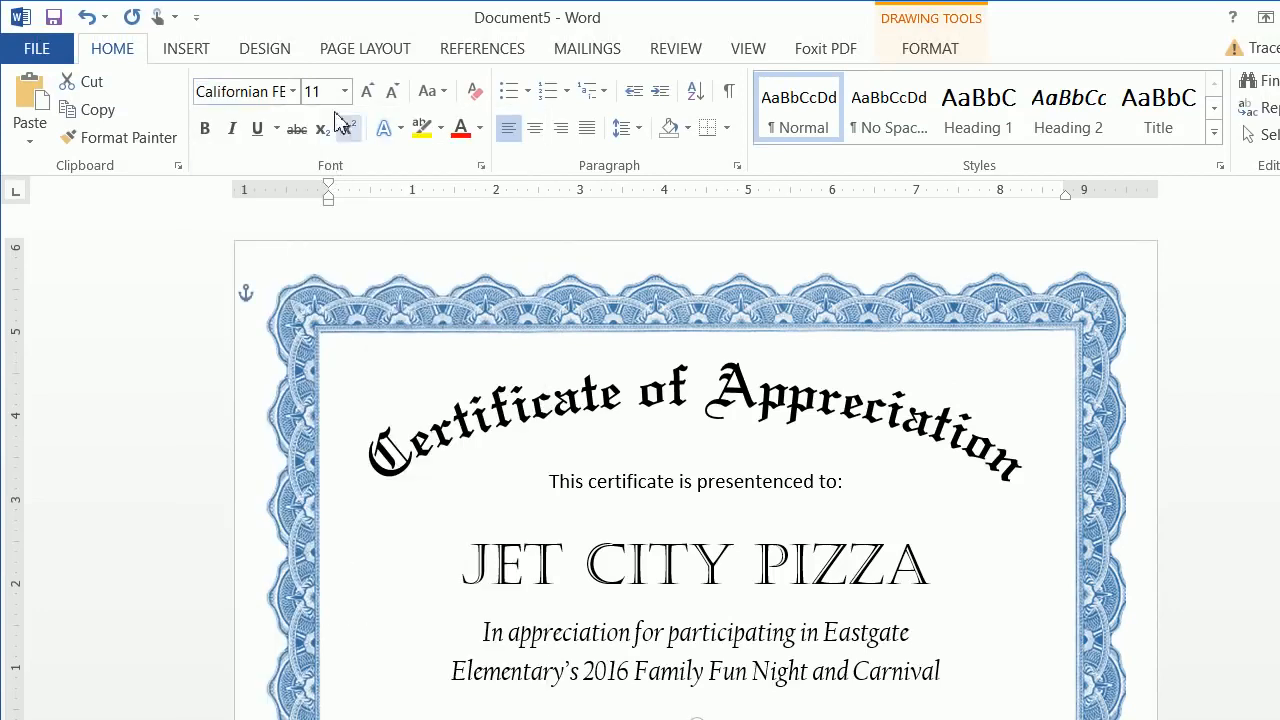
left_click(240, 133)
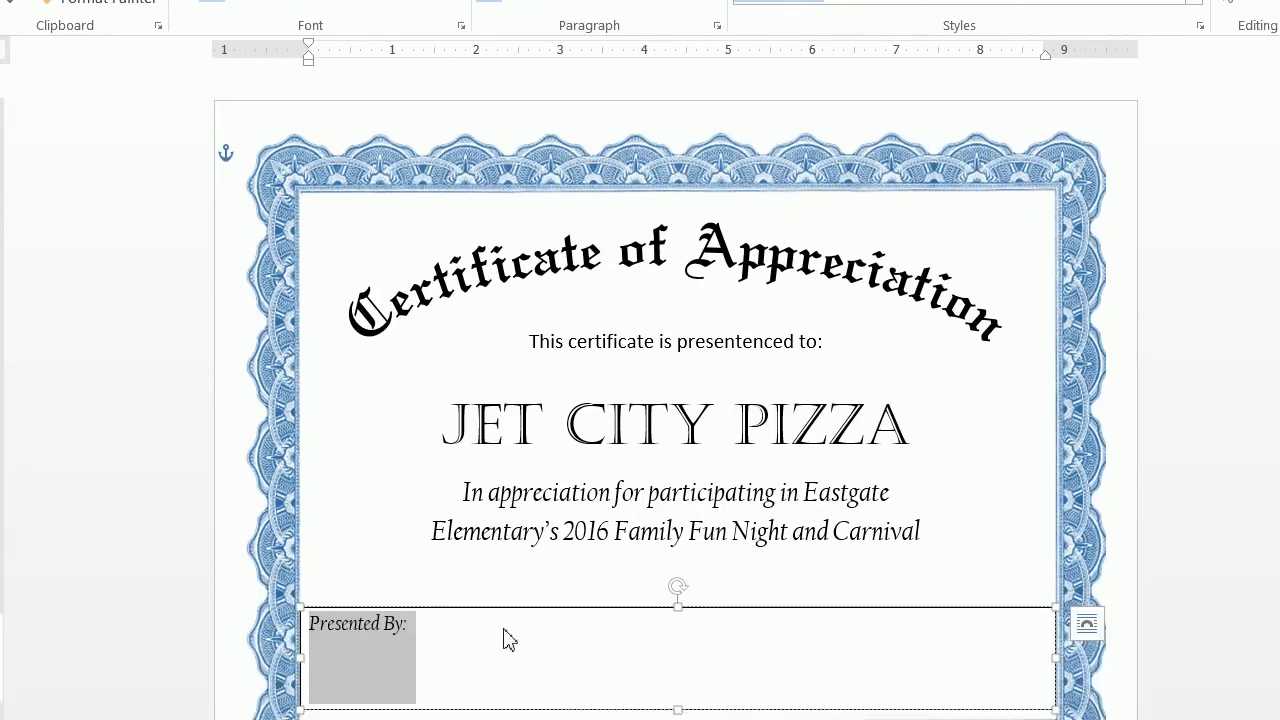
left_click(446, 549)
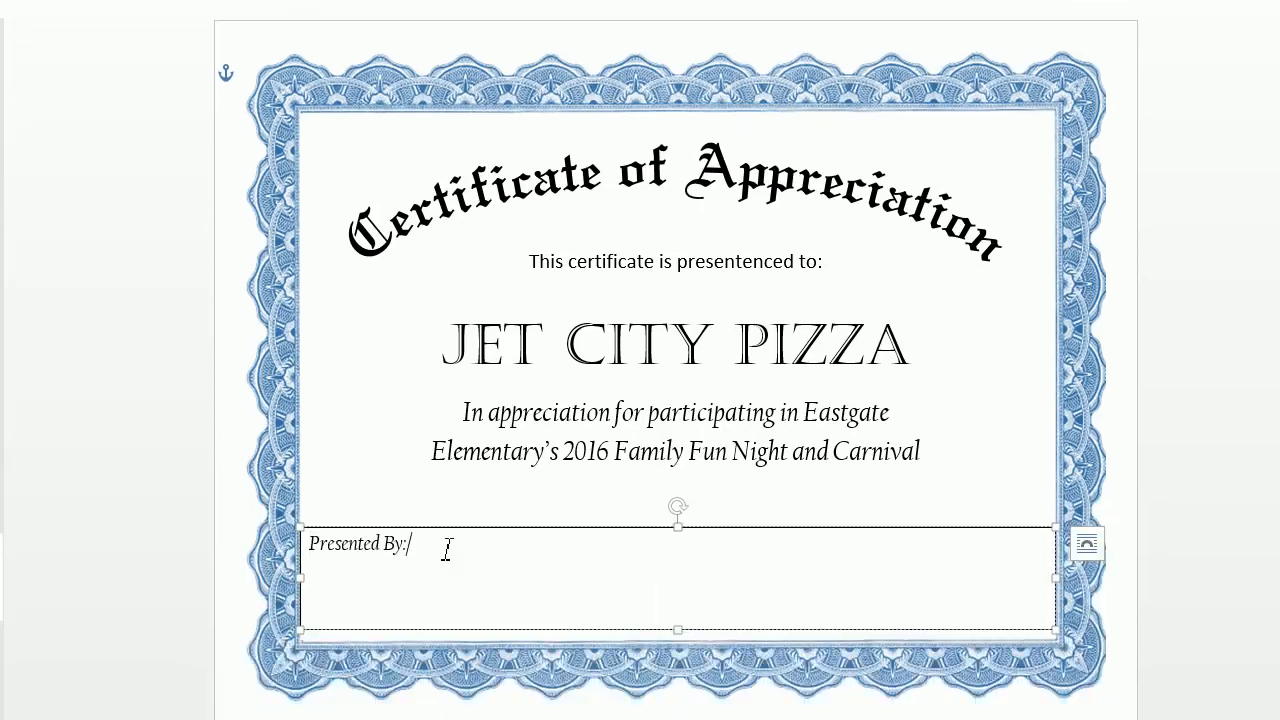
triple_click(425, 528)
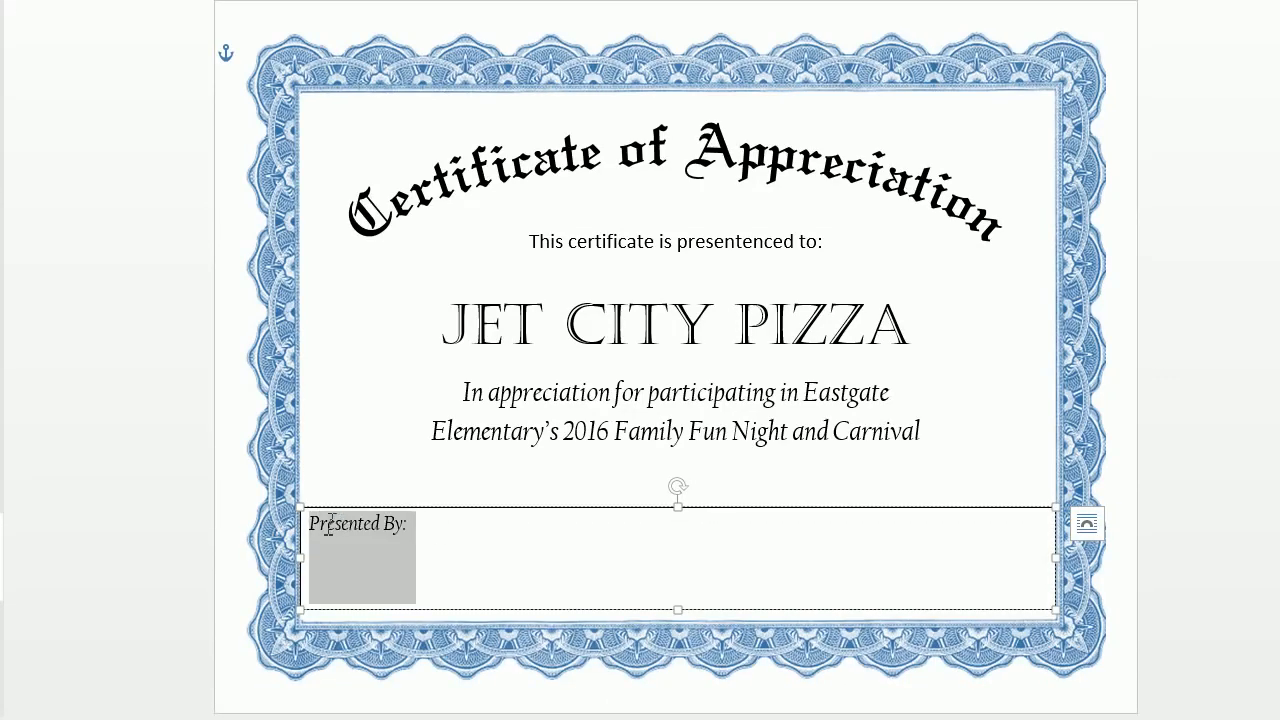
Step: Remove the fill and outline from the "Presented By:" text box
left_click(864, 519)
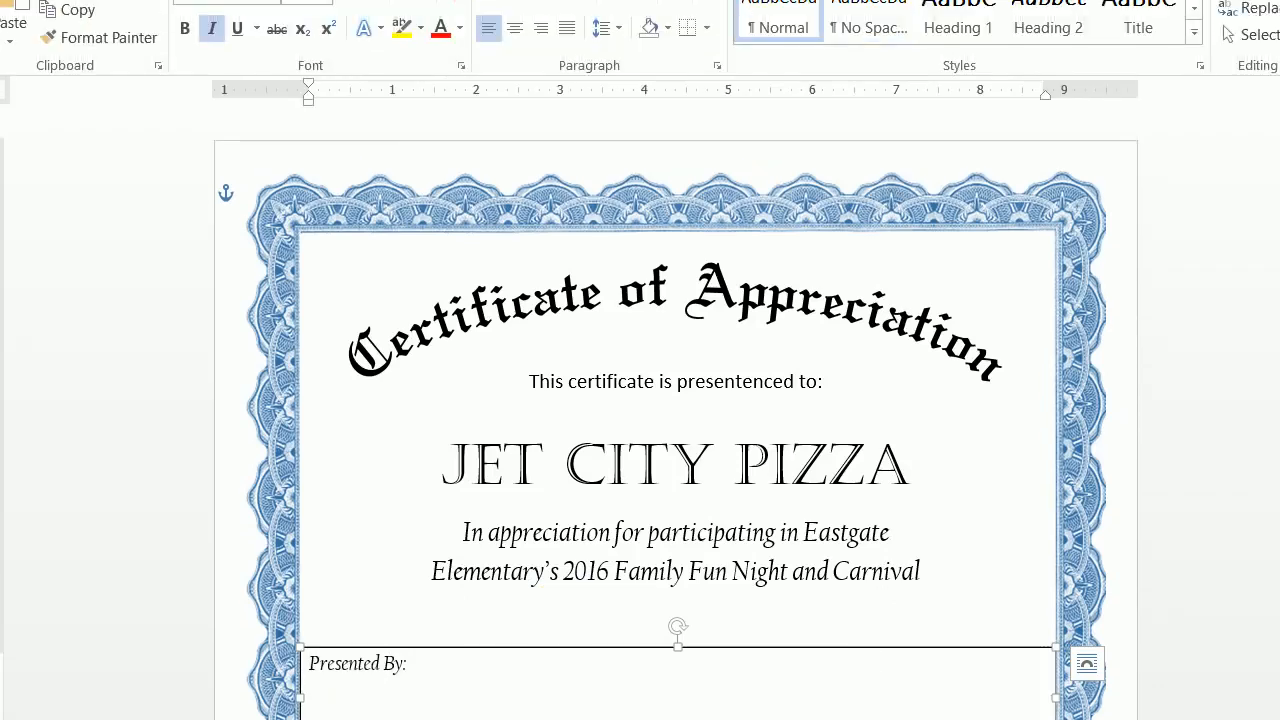
left_click(891, 33)
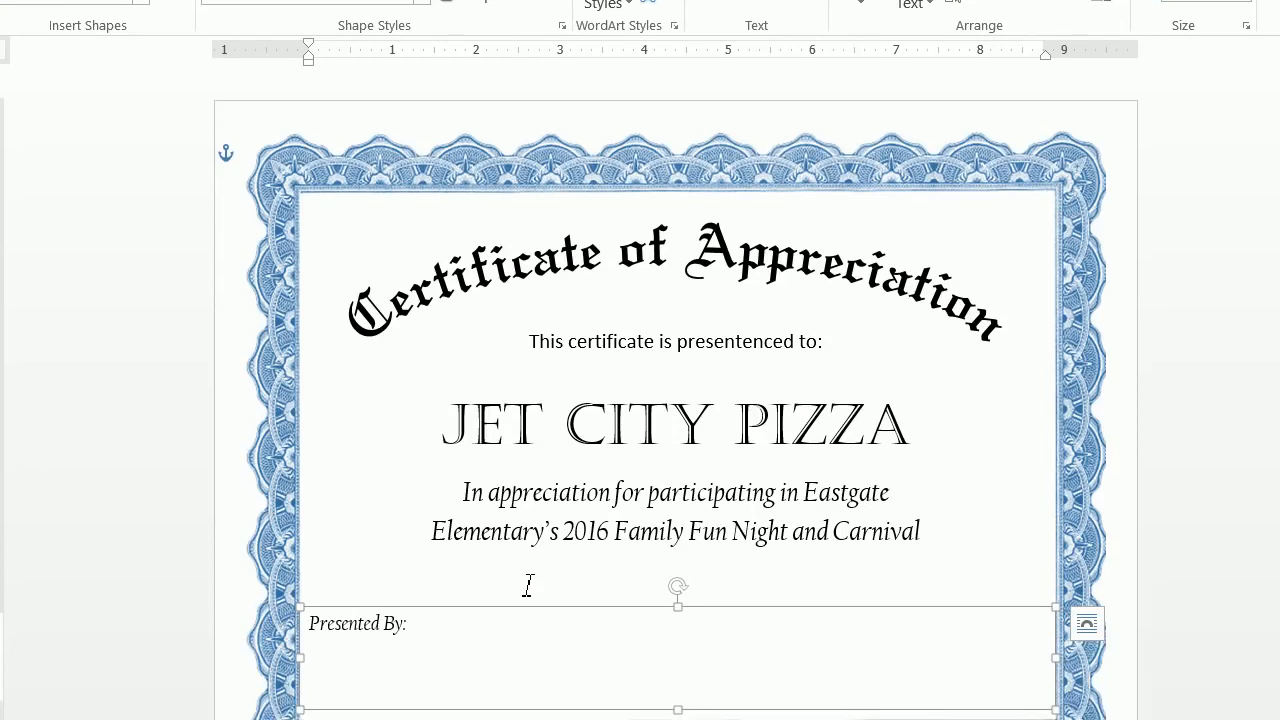
left_click(525, 85)
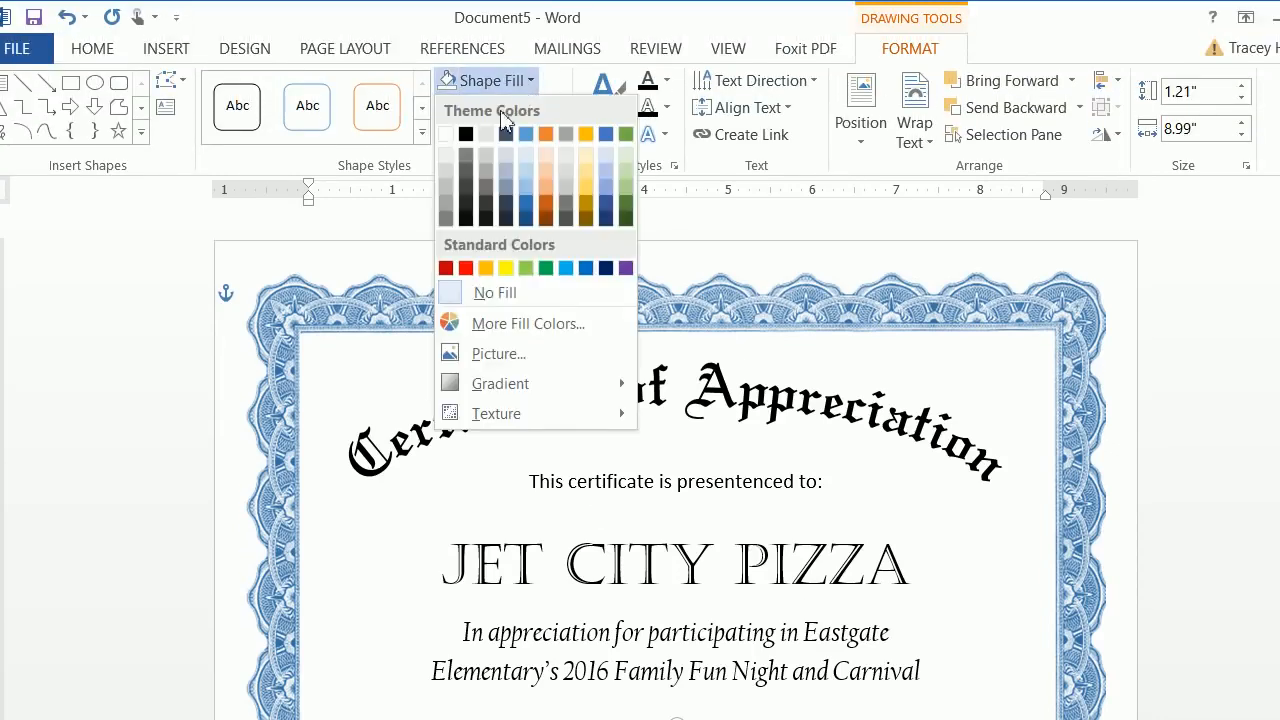
left_click(492, 295)
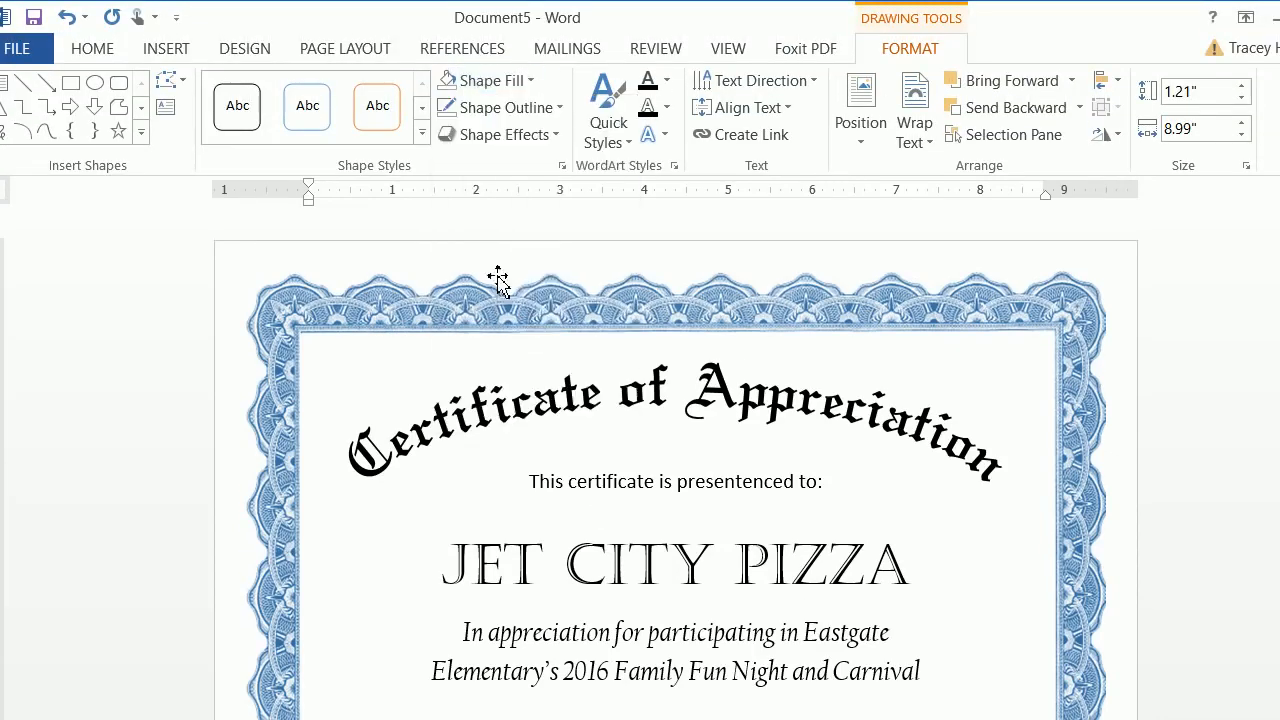
left_click(505, 107)
left_click(505, 312)
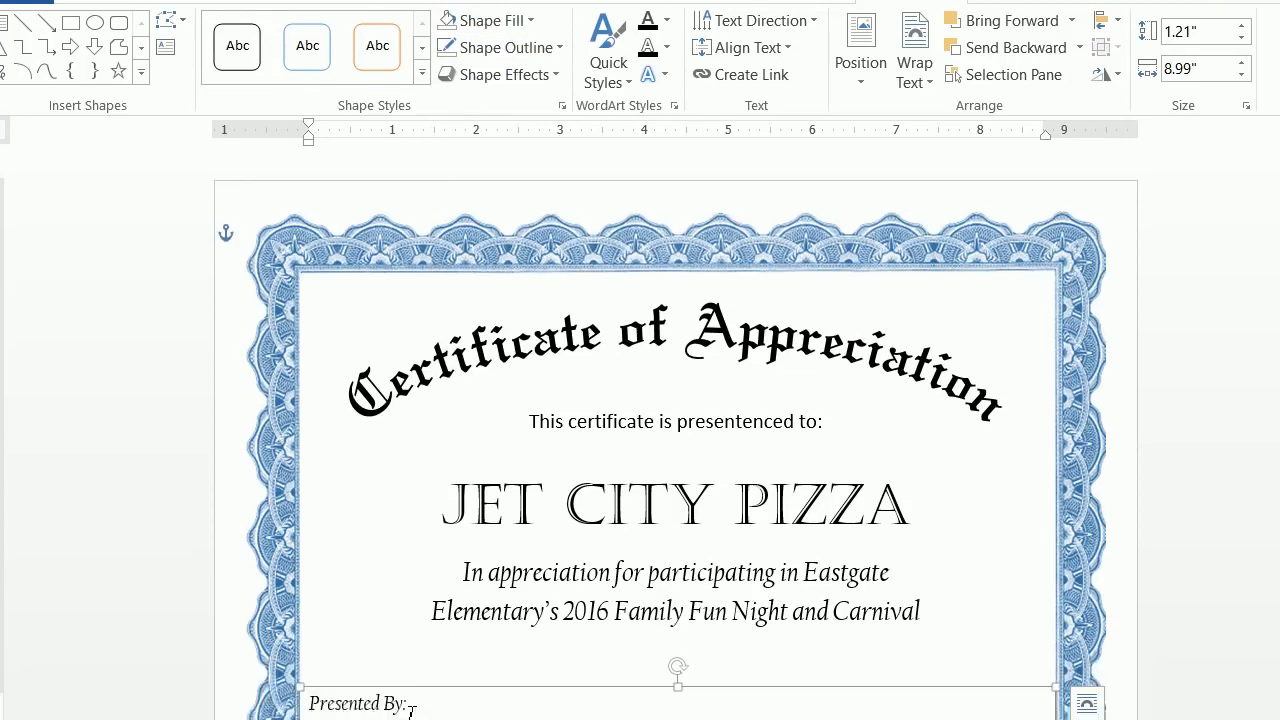
Step: Add a blank signature line after "Presented By:" and place a copy of the entry at the far end of the same line
left_click(416, 549)
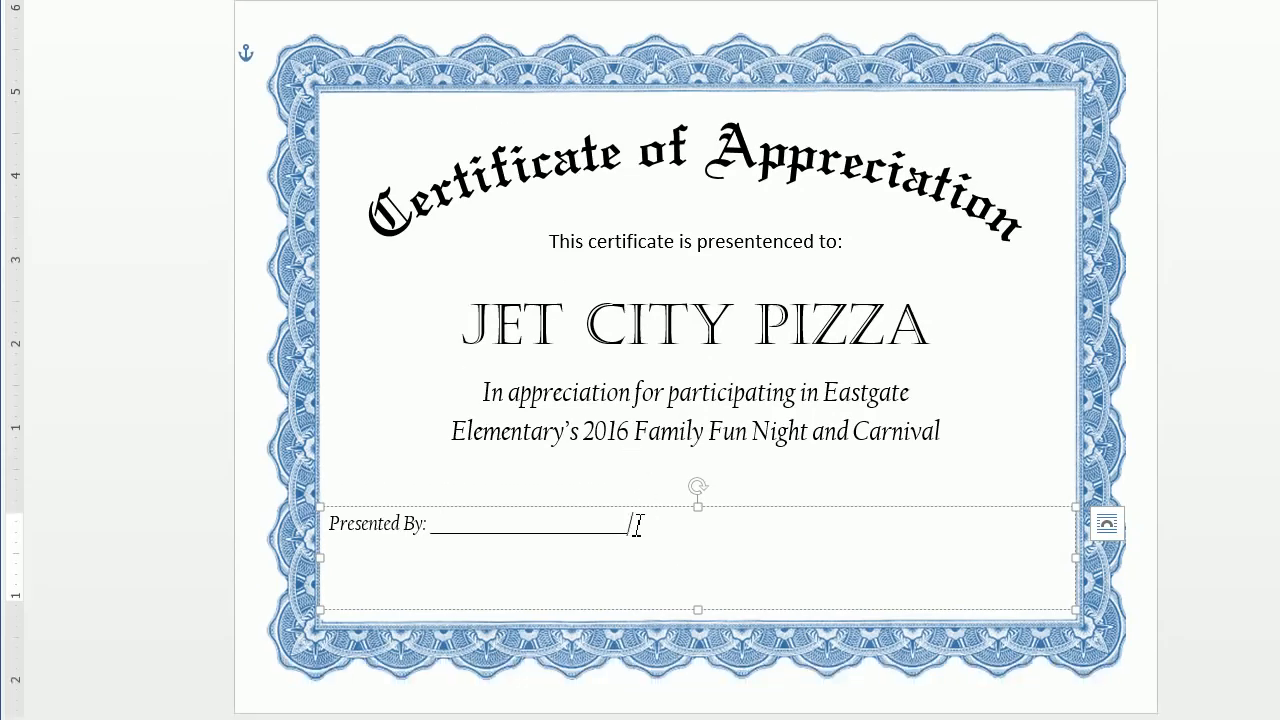
left_click_drag(624, 510, 350, 516)
key("ctrl+c")
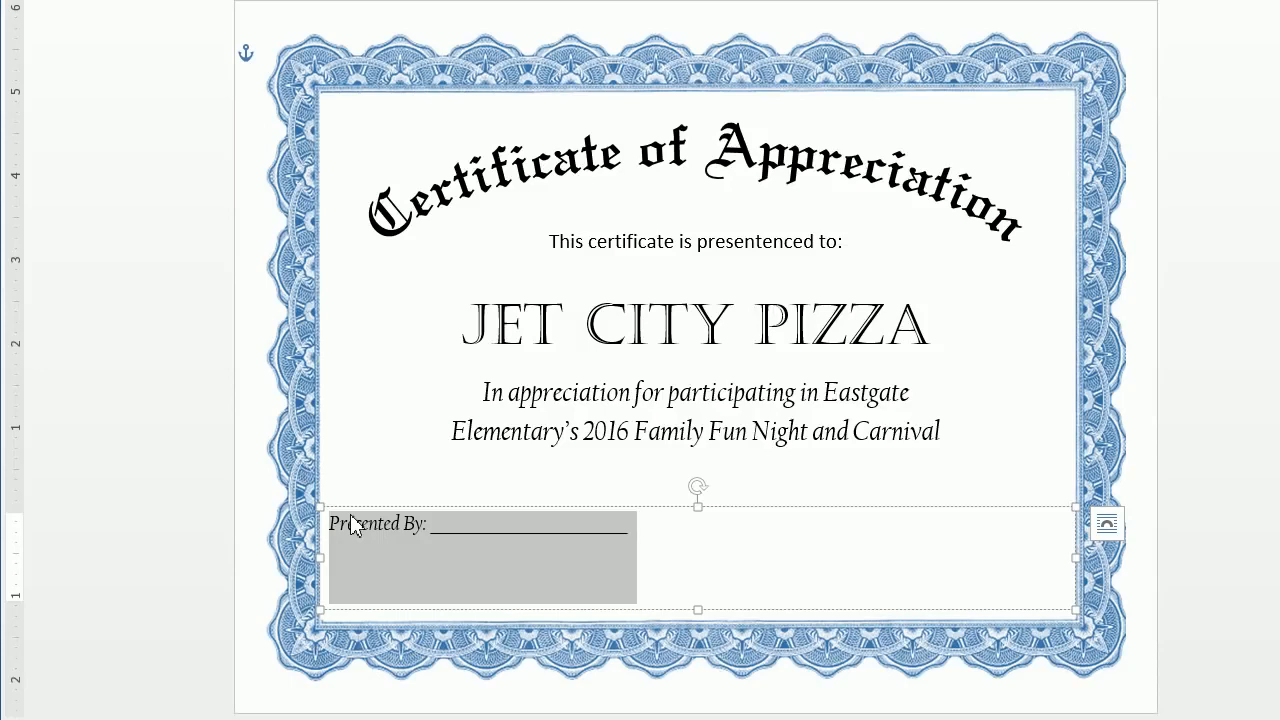
right_click(394, 521)
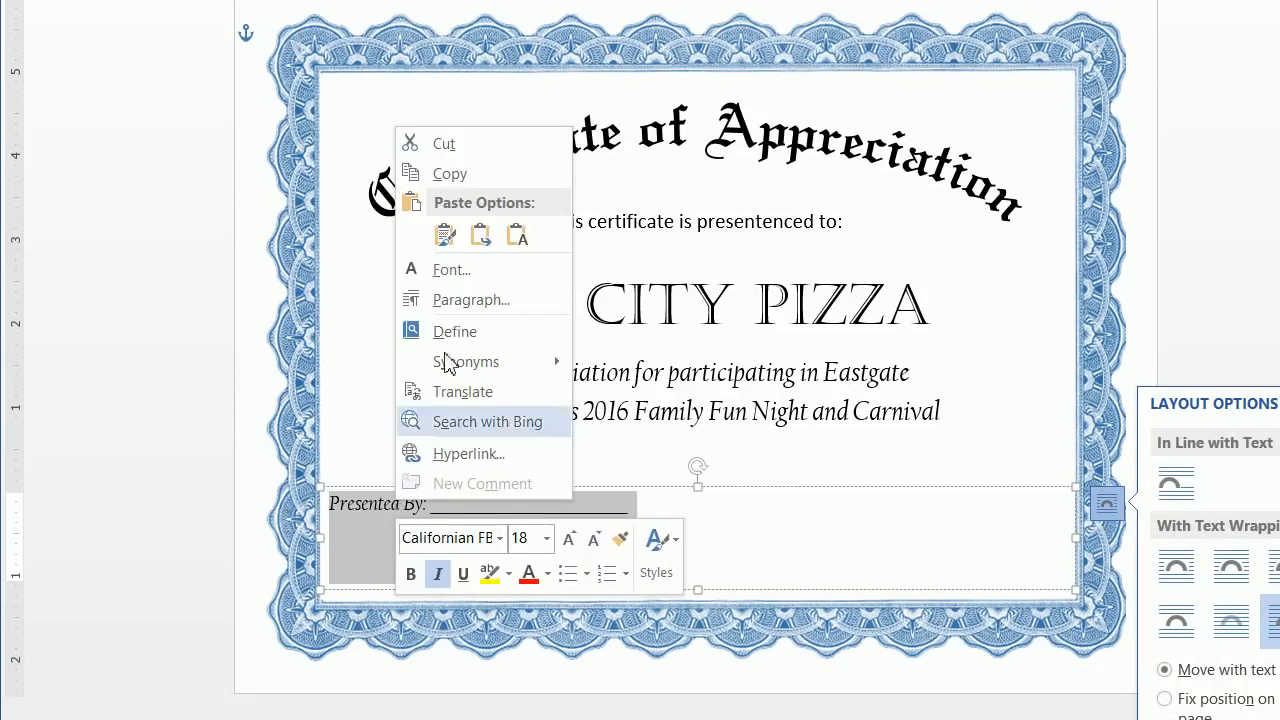
left_click(477, 177)
left_click(720, 531)
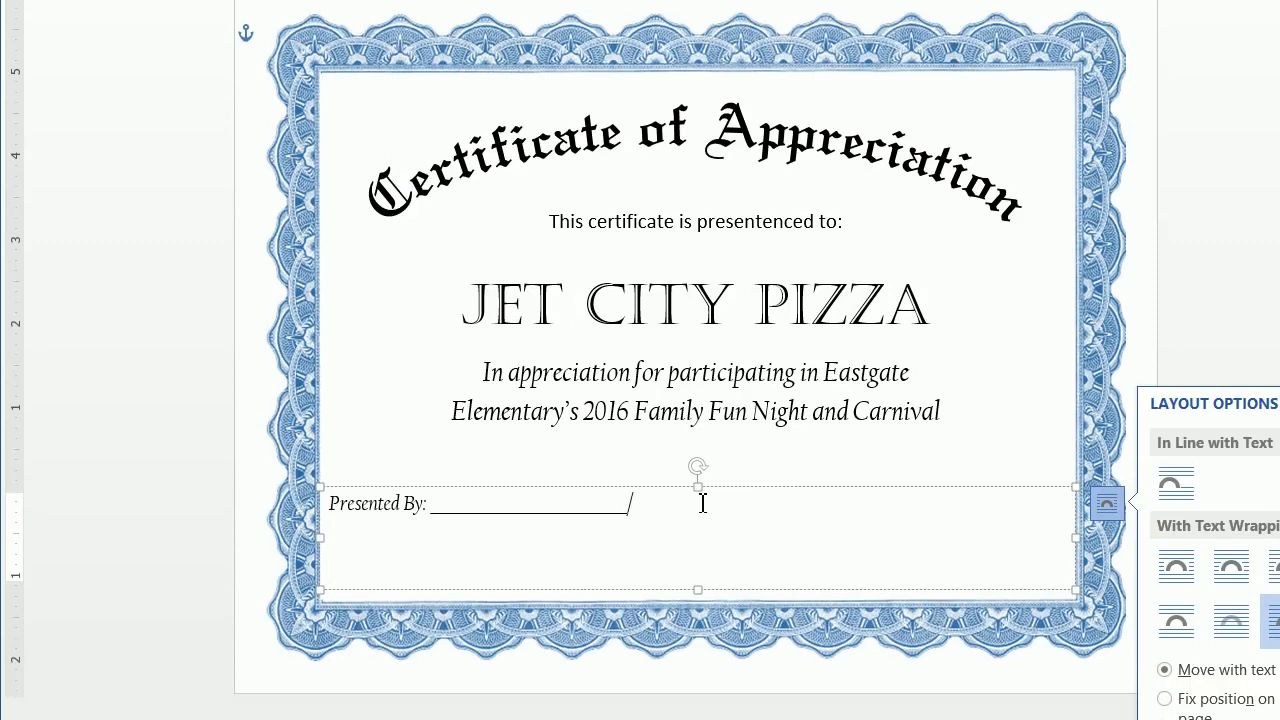
right_click(701, 503)
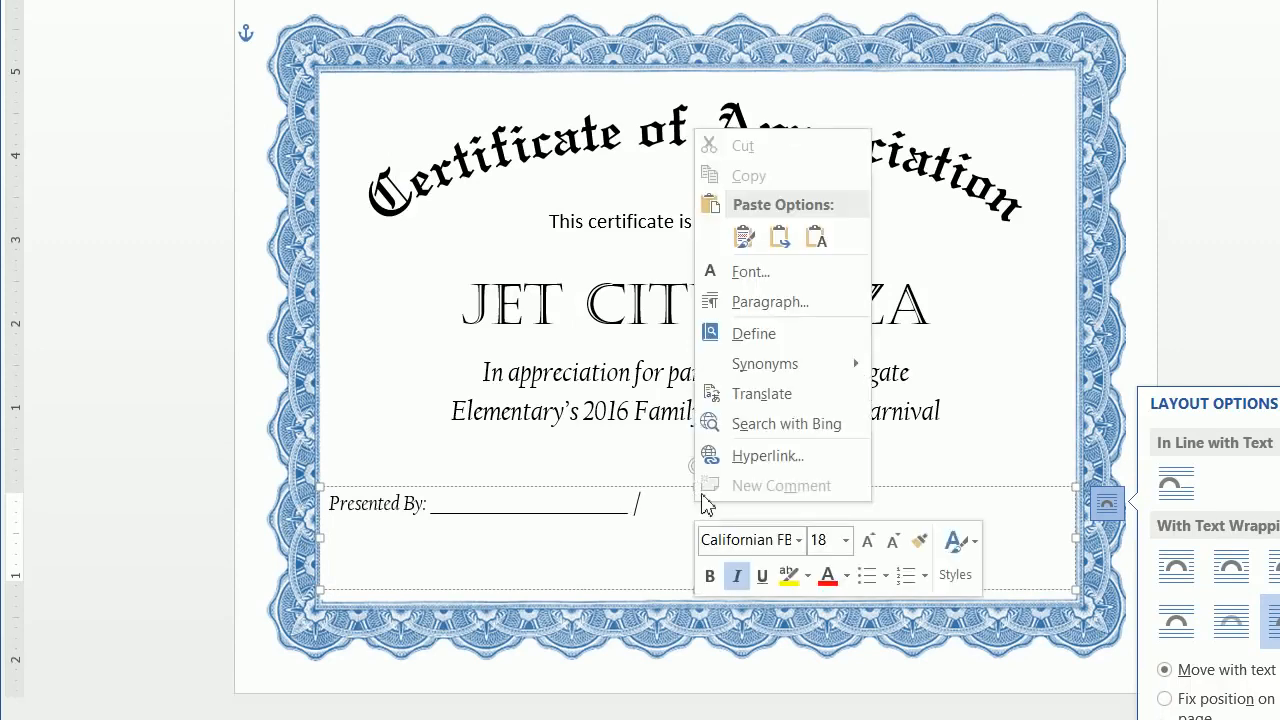
left_click(743, 237)
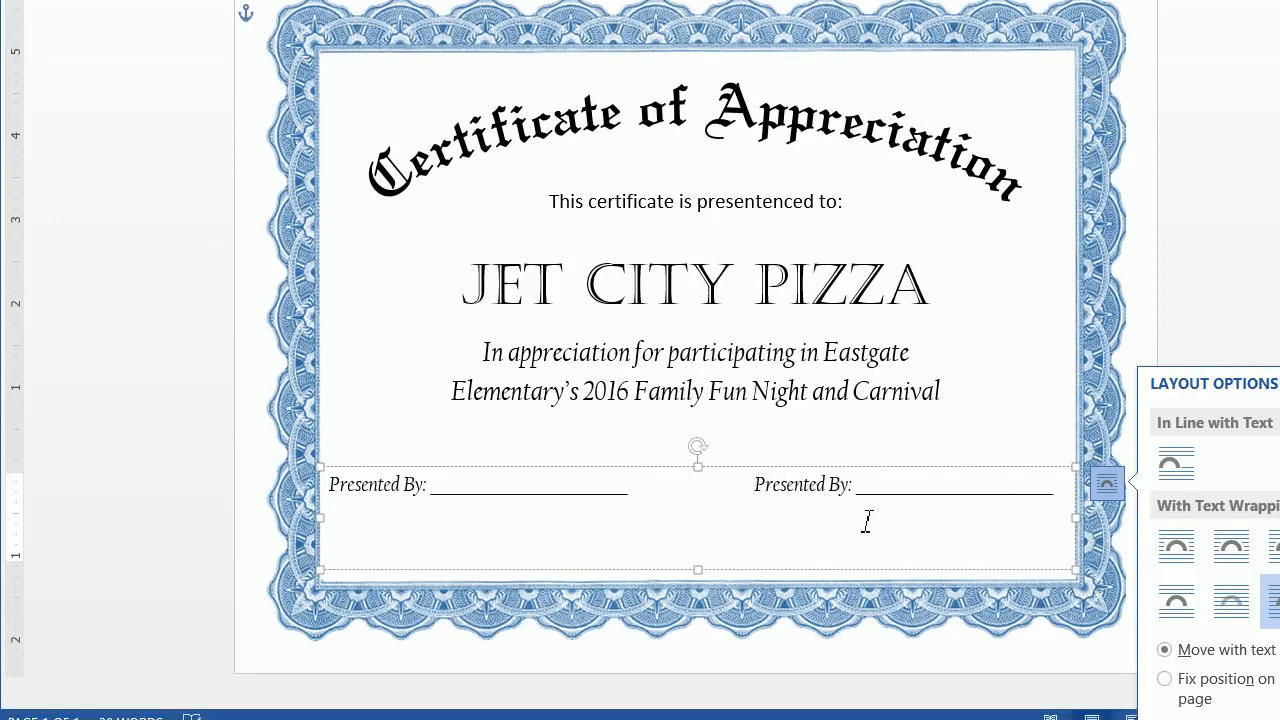
Step: Enter the caption "(Eastgate Elementary's PTA Carnival Chair)" below the first signature line and correct its spelling
left_click(1011, 498)
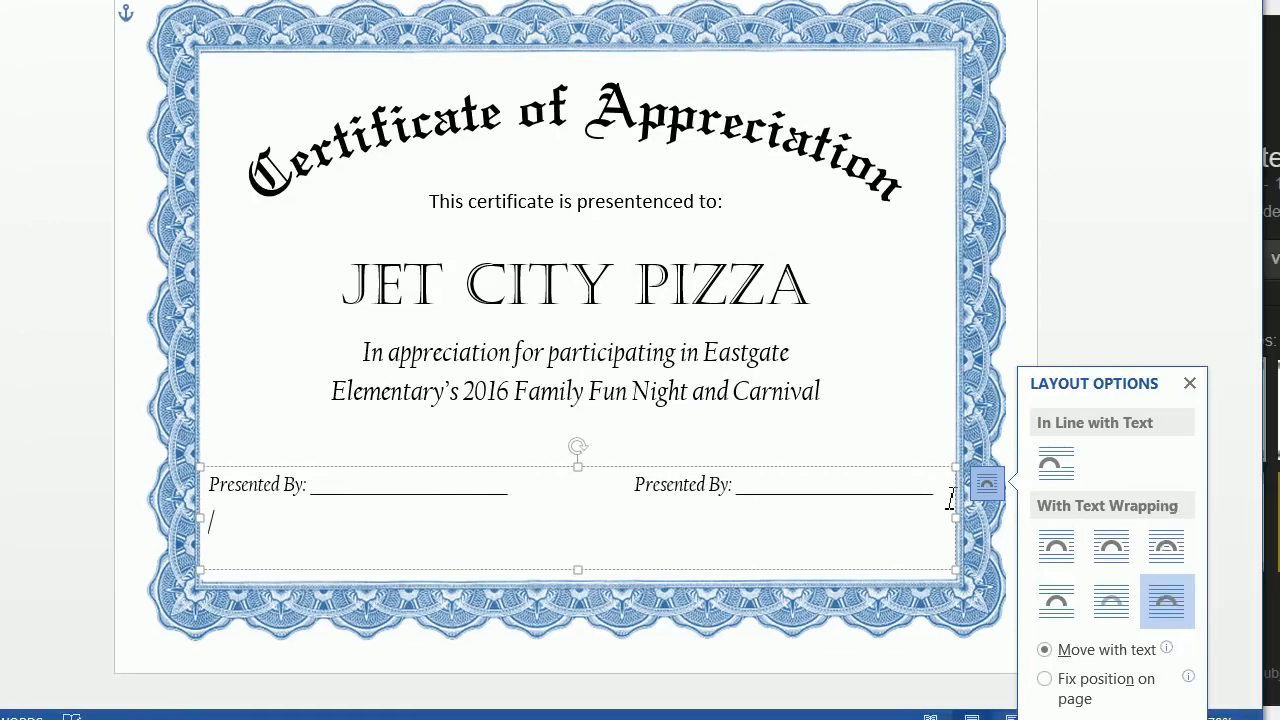
key("Return")
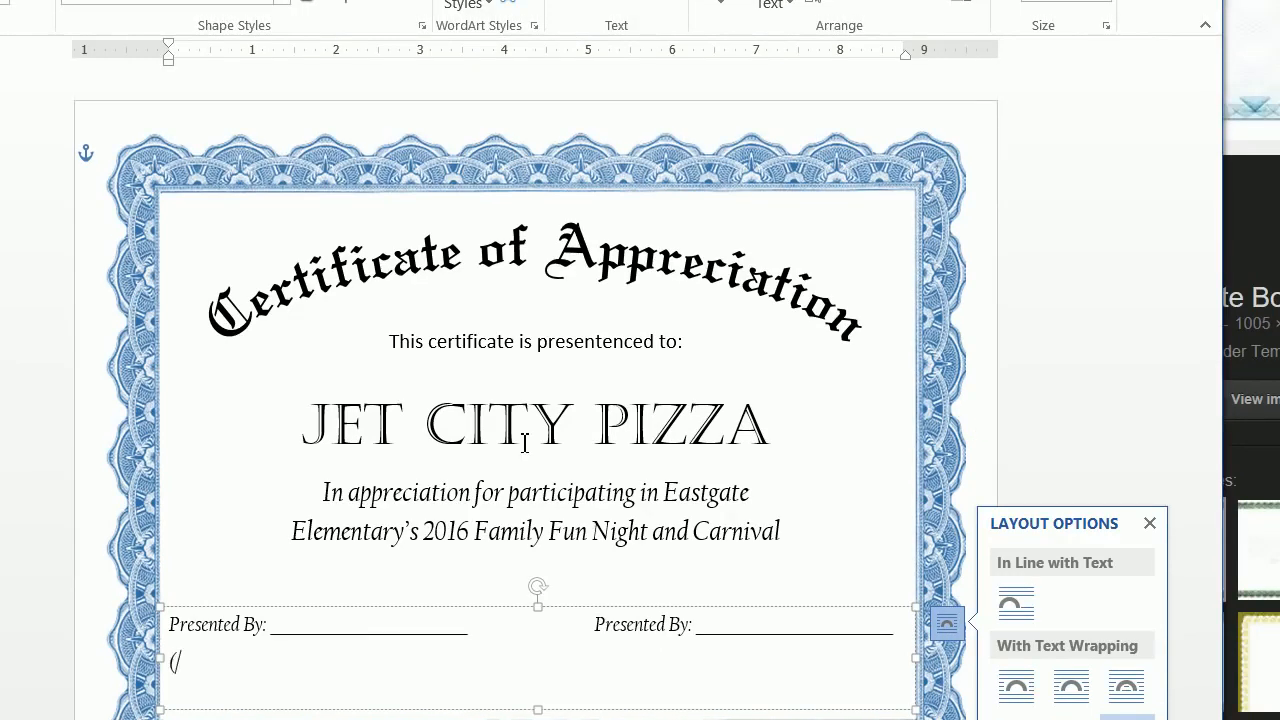
type("(E")
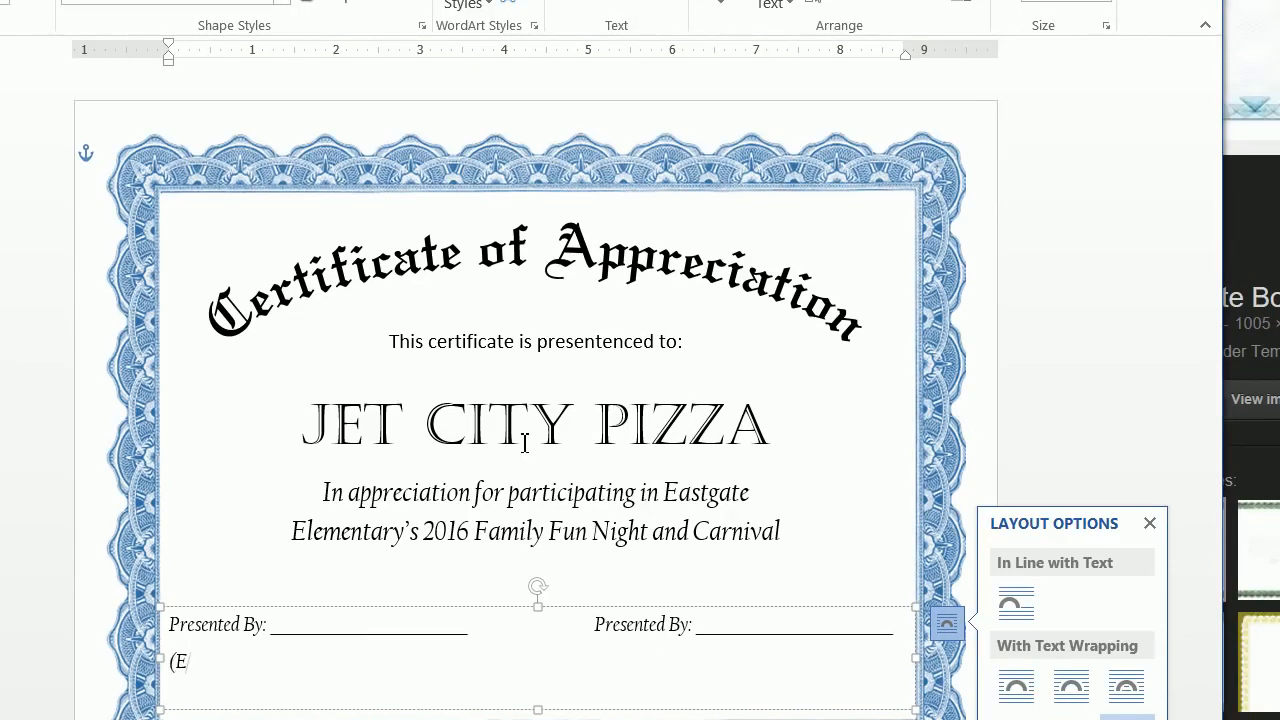
type("astgate Elemnetary’s PTA Carnival Chair")
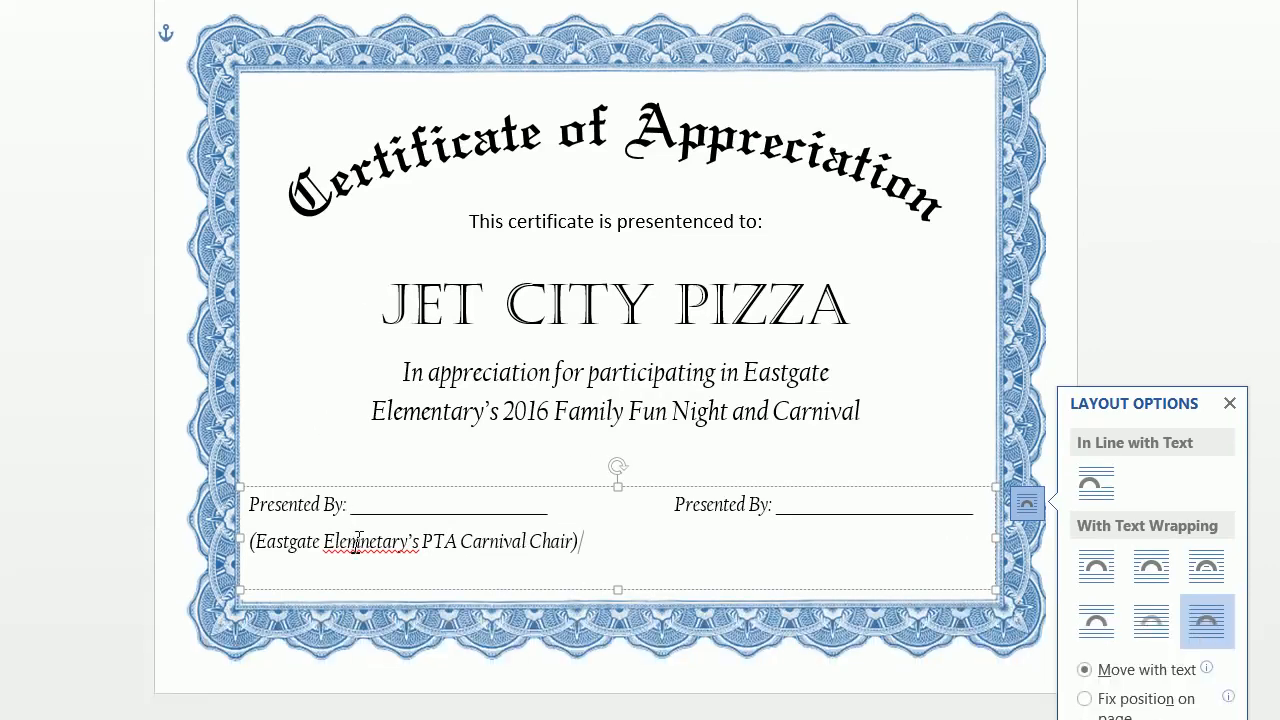
double_click(272, 661)
right_click(352, 540)
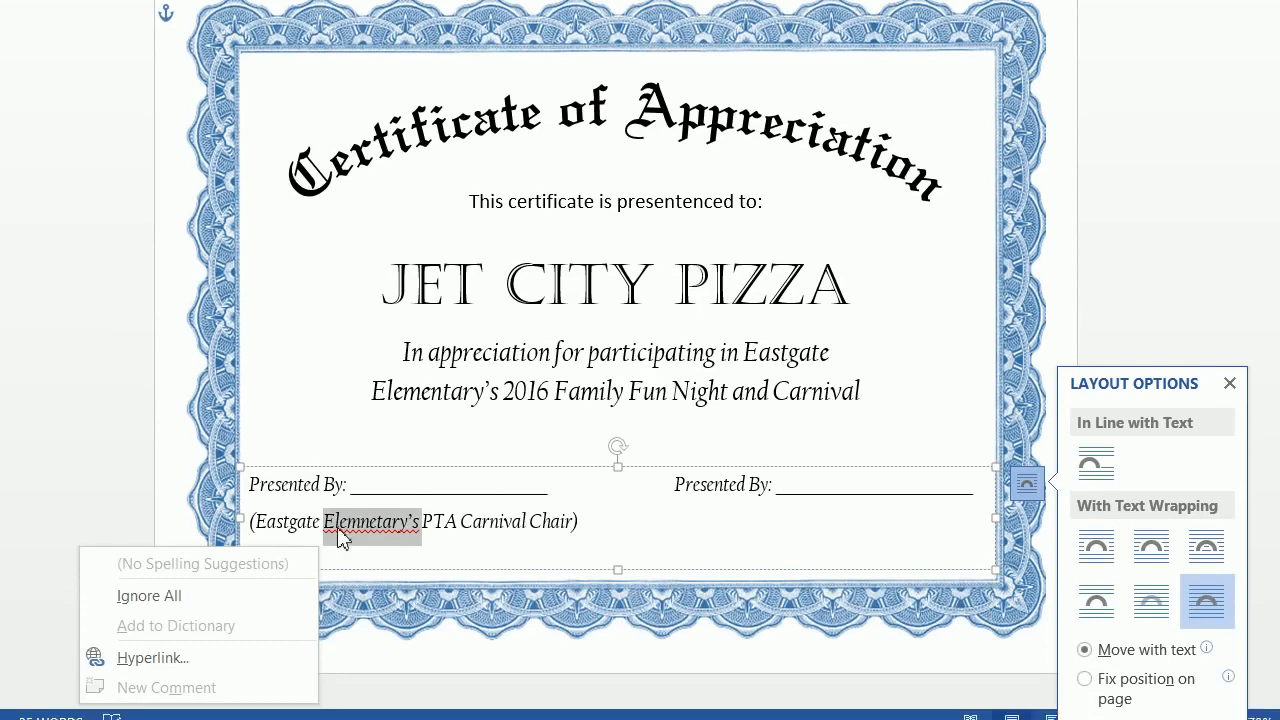
left_click(383, 558)
key("Left")
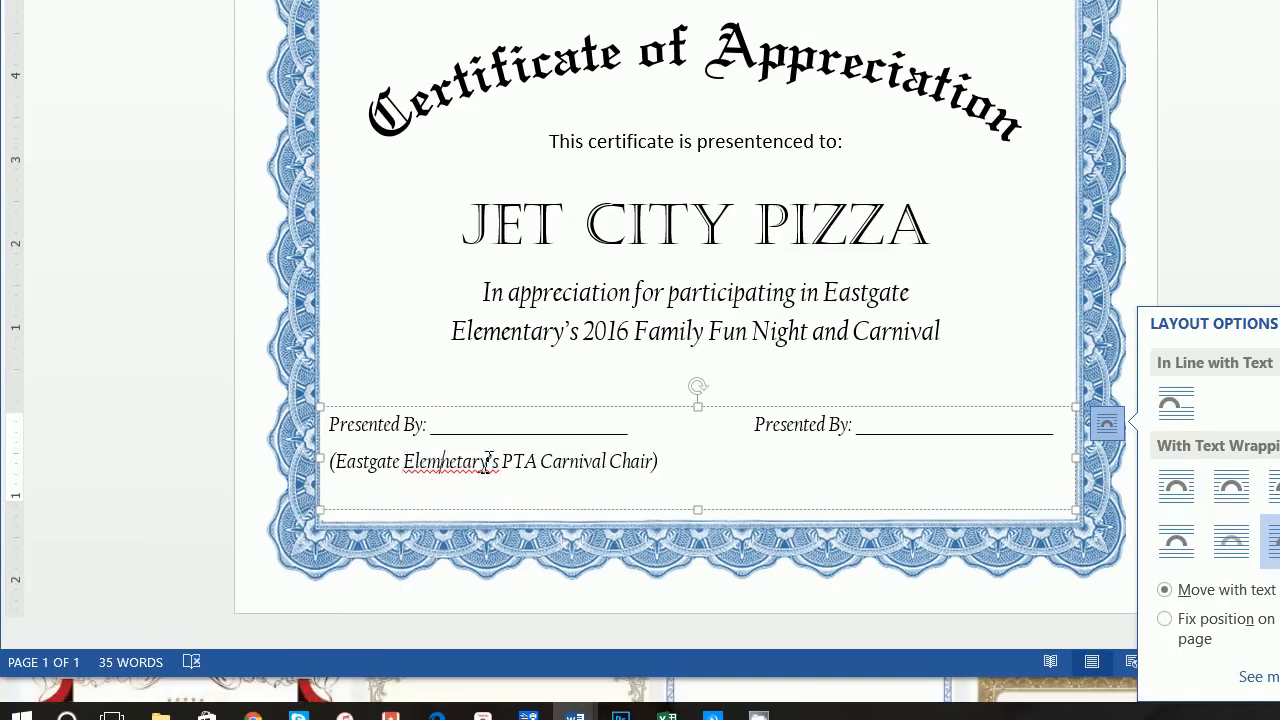
type("e")
key("BackSpace")
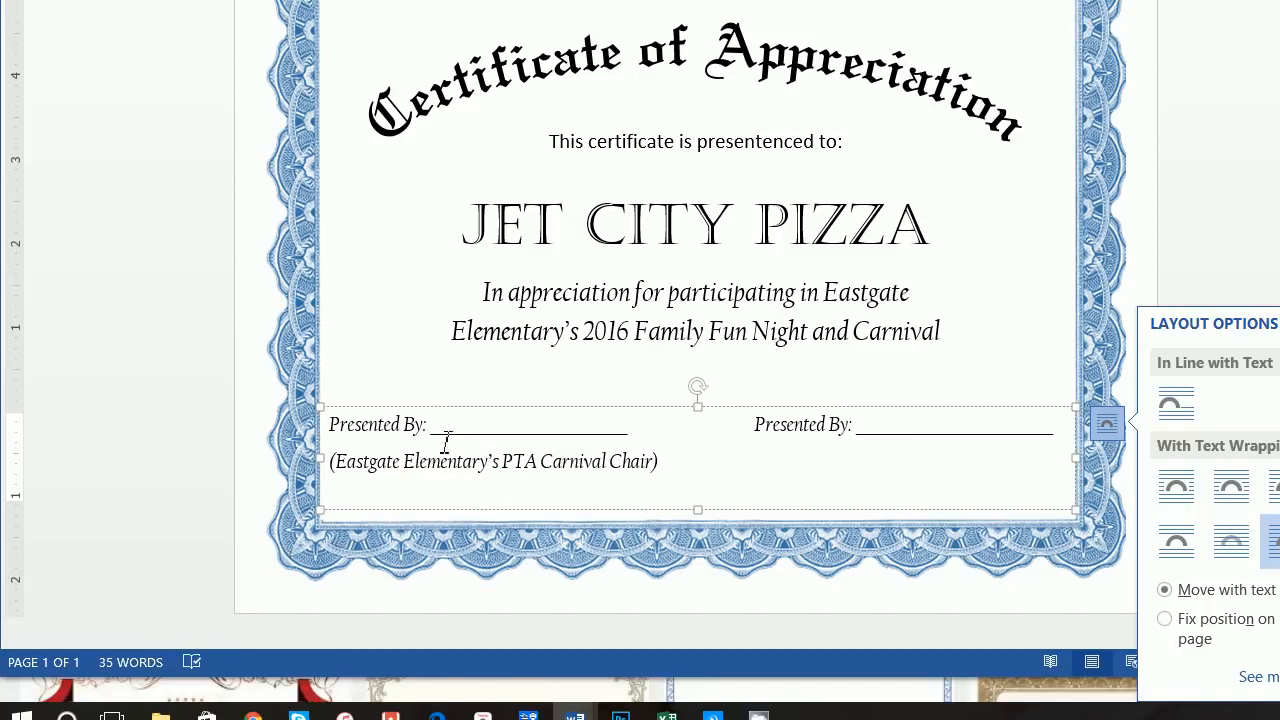
Step: Reduce the Carnival Chair caption to 14 pt and indent it slightly beneath the first signature line
left_click_drag(643, 470, 669, 463)
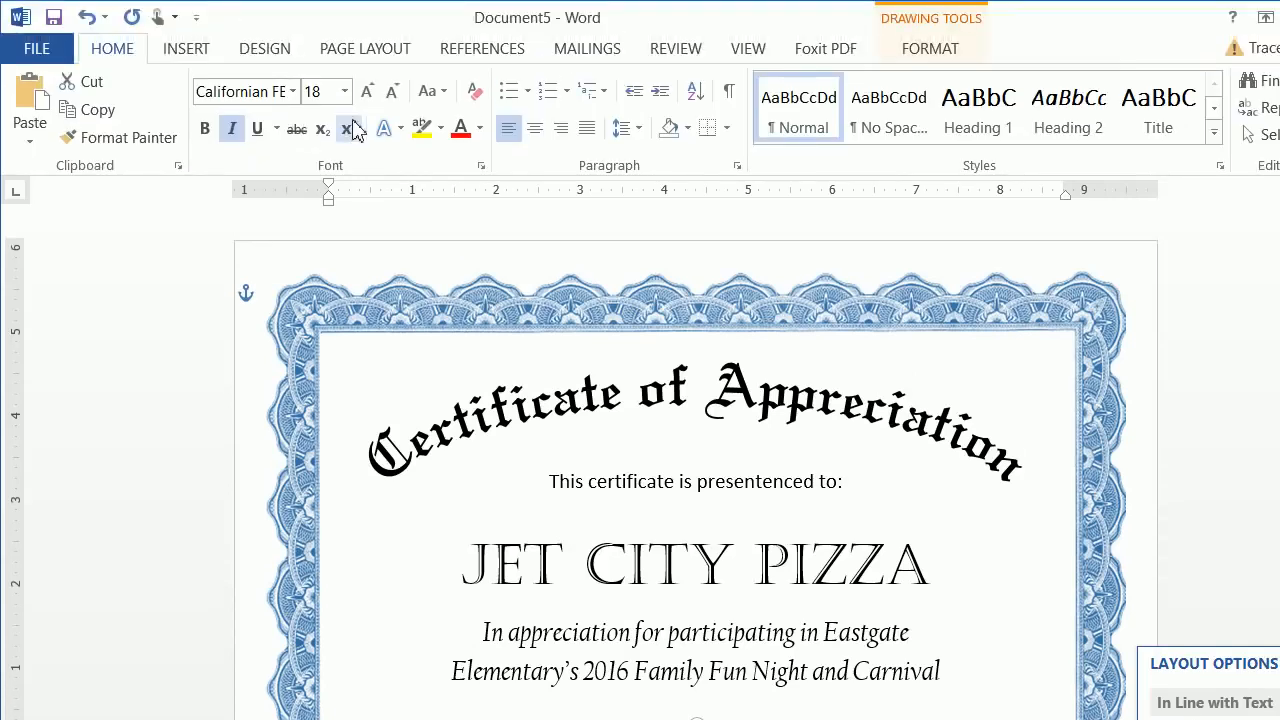
left_click(344, 91)
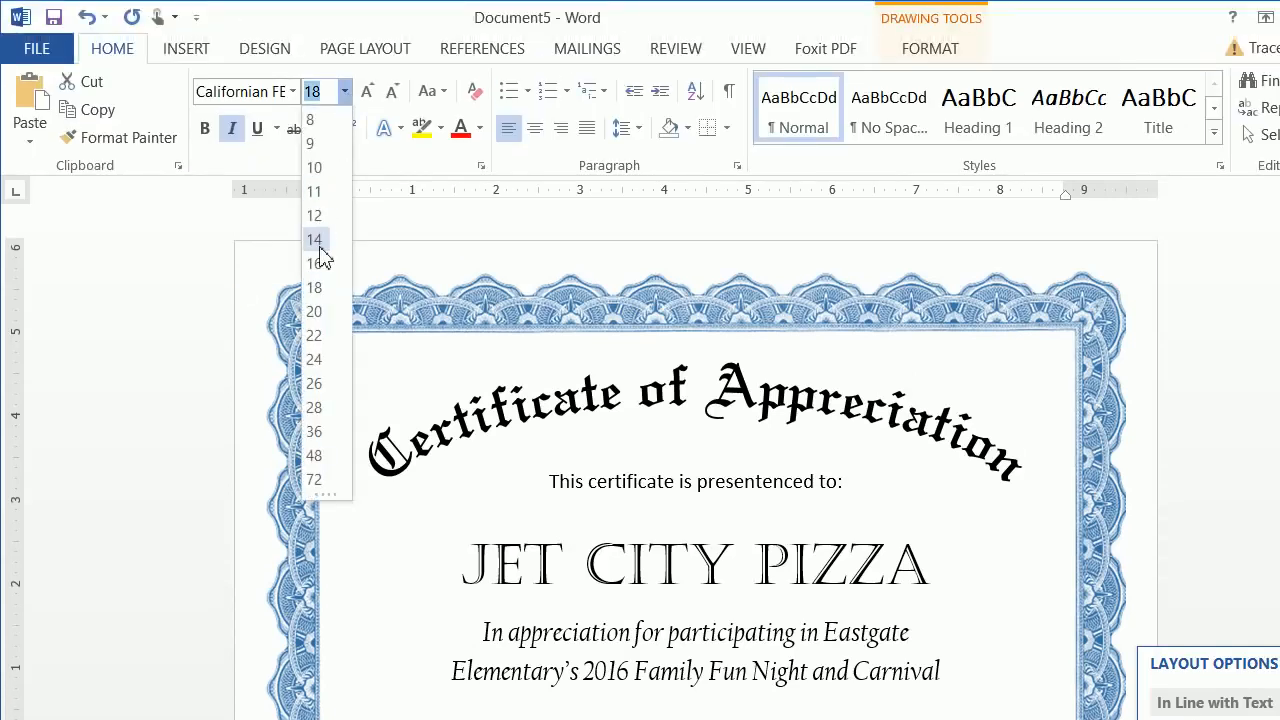
left_click(320, 246)
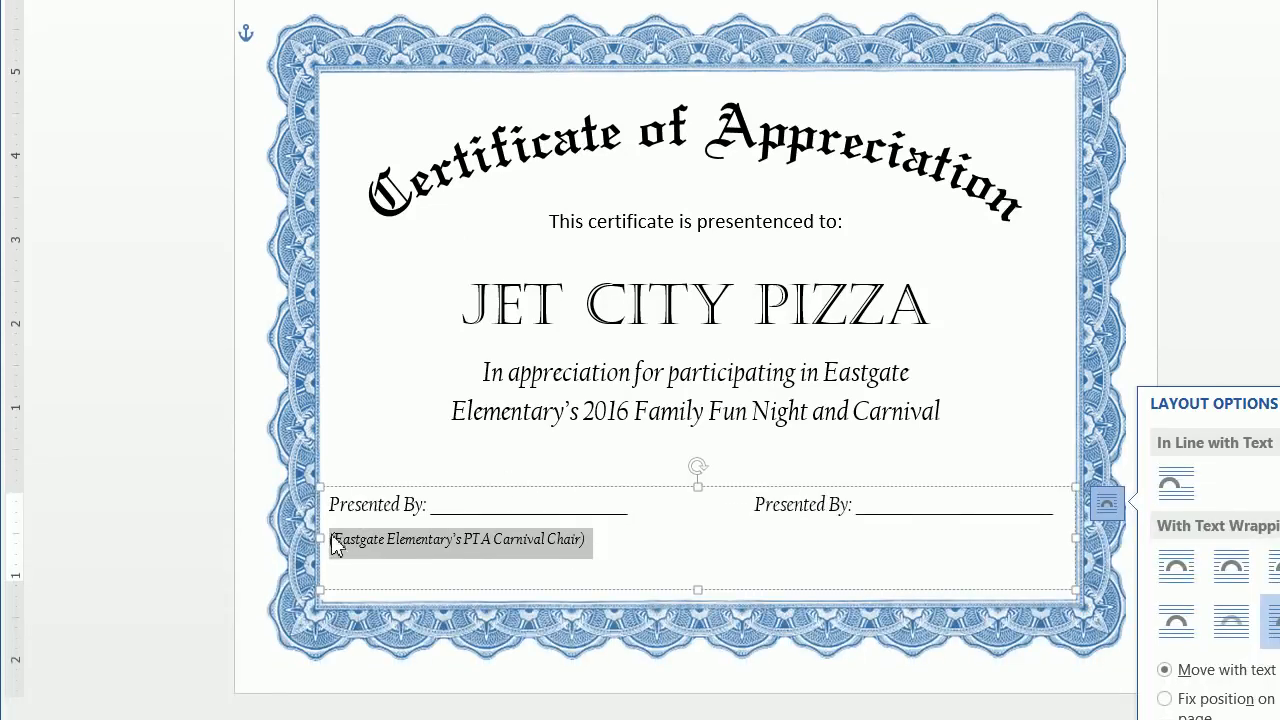
left_click(368, 548)
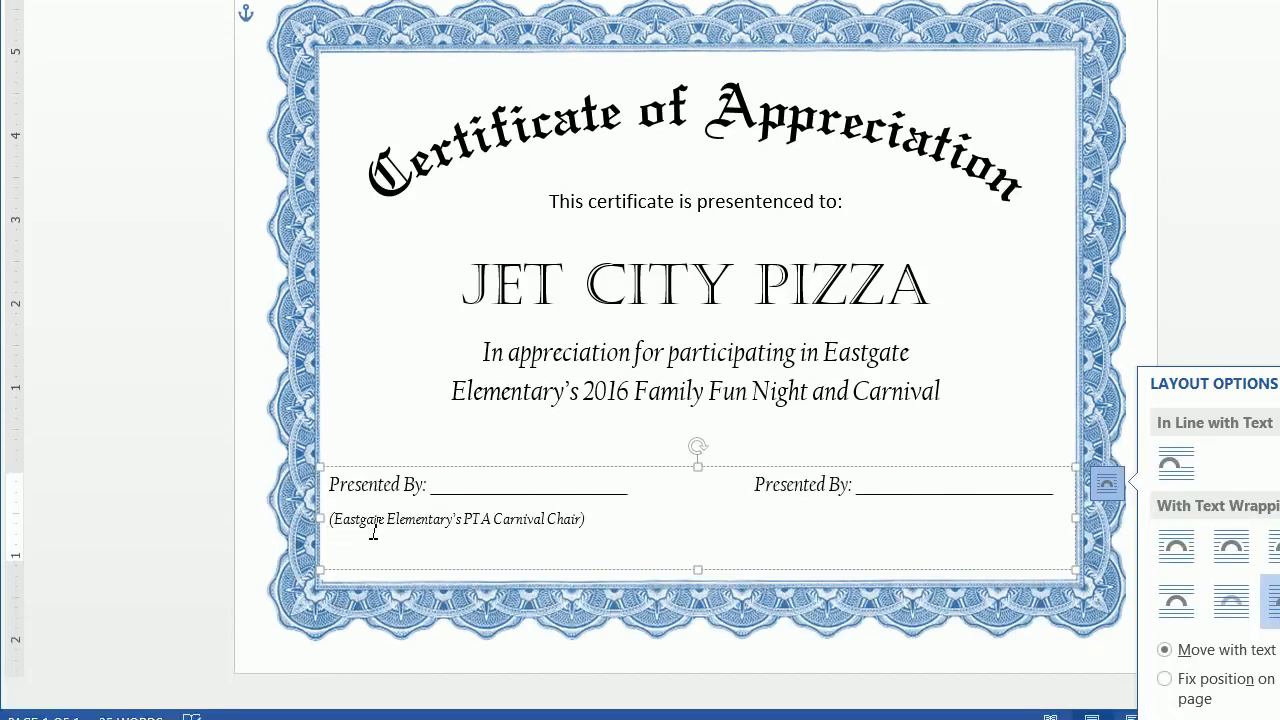
key("Home")
Step: Copy the Carnival Chair caption beneath the second signature line and move the signature text box slightly down
left_click_drag(604, 521, 332, 521)
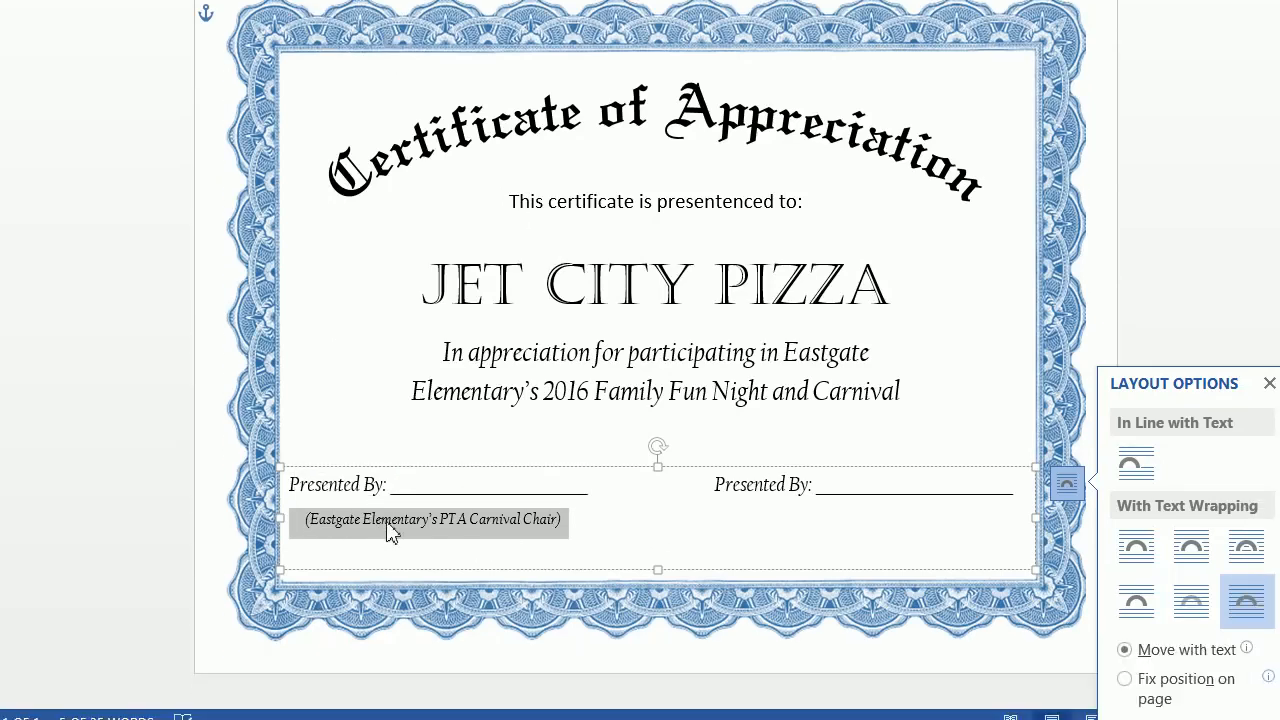
right_click(390, 533)
left_click(460, 198)
left_click(607, 535)
right_click(600, 528)
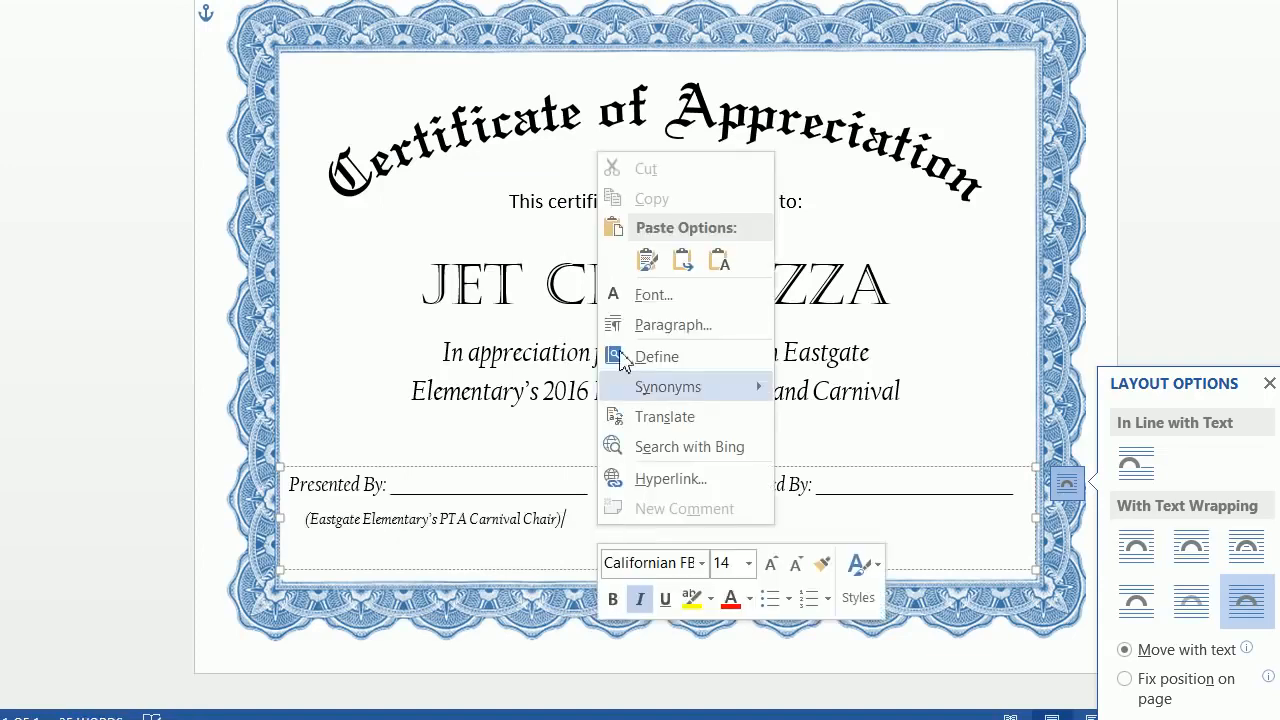
left_click(646, 253)
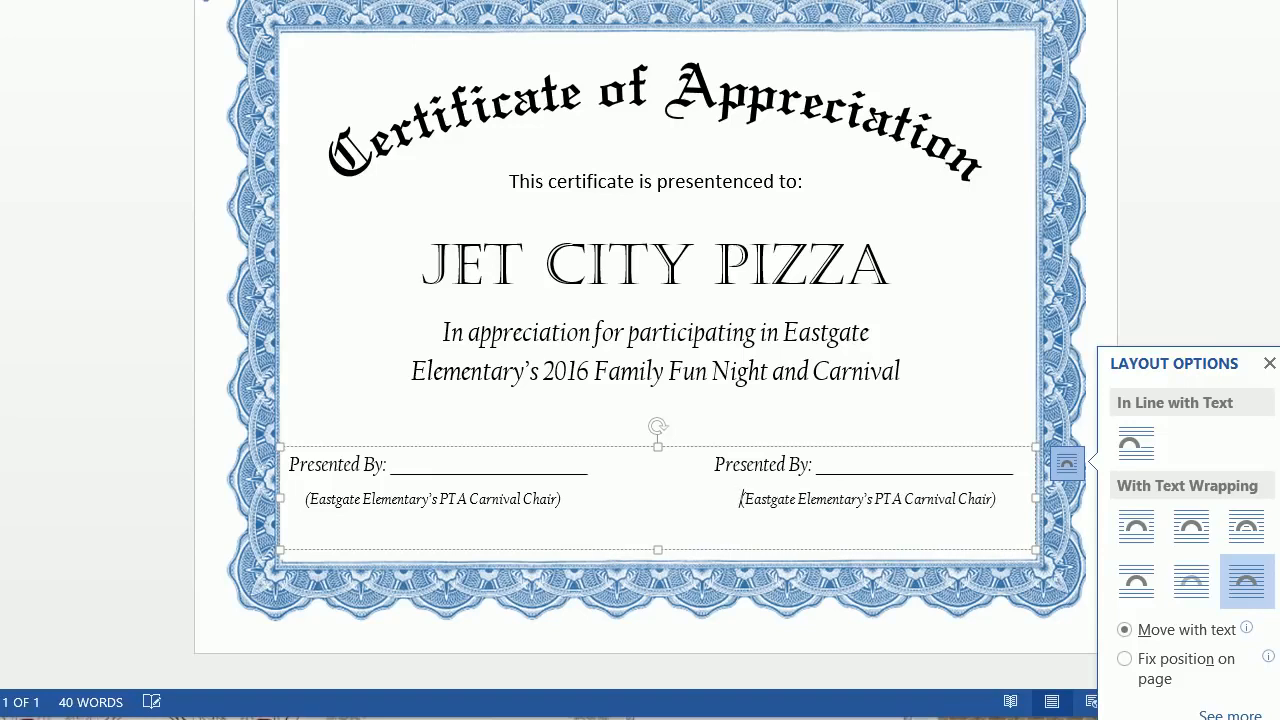
left_click_drag(797, 450, 796, 470)
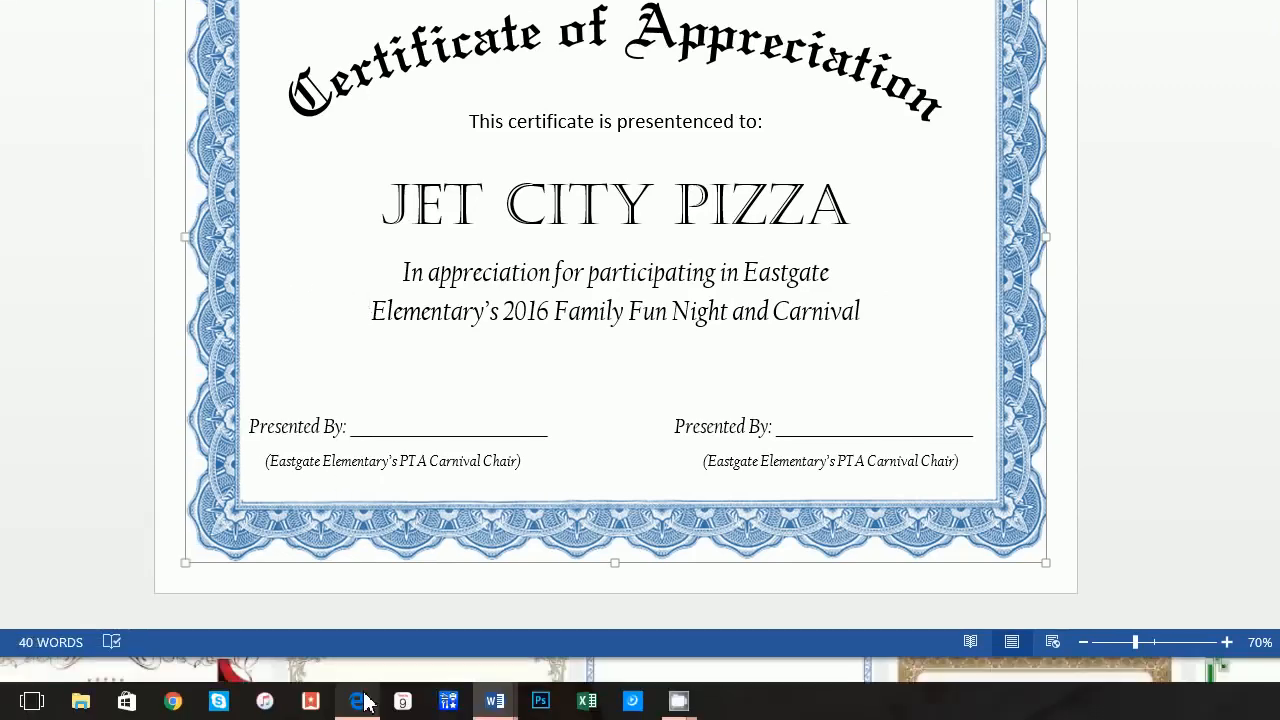
Step: Switch to the Edge browser and search Google Images for "jet city pizza"
left_click(360, 697)
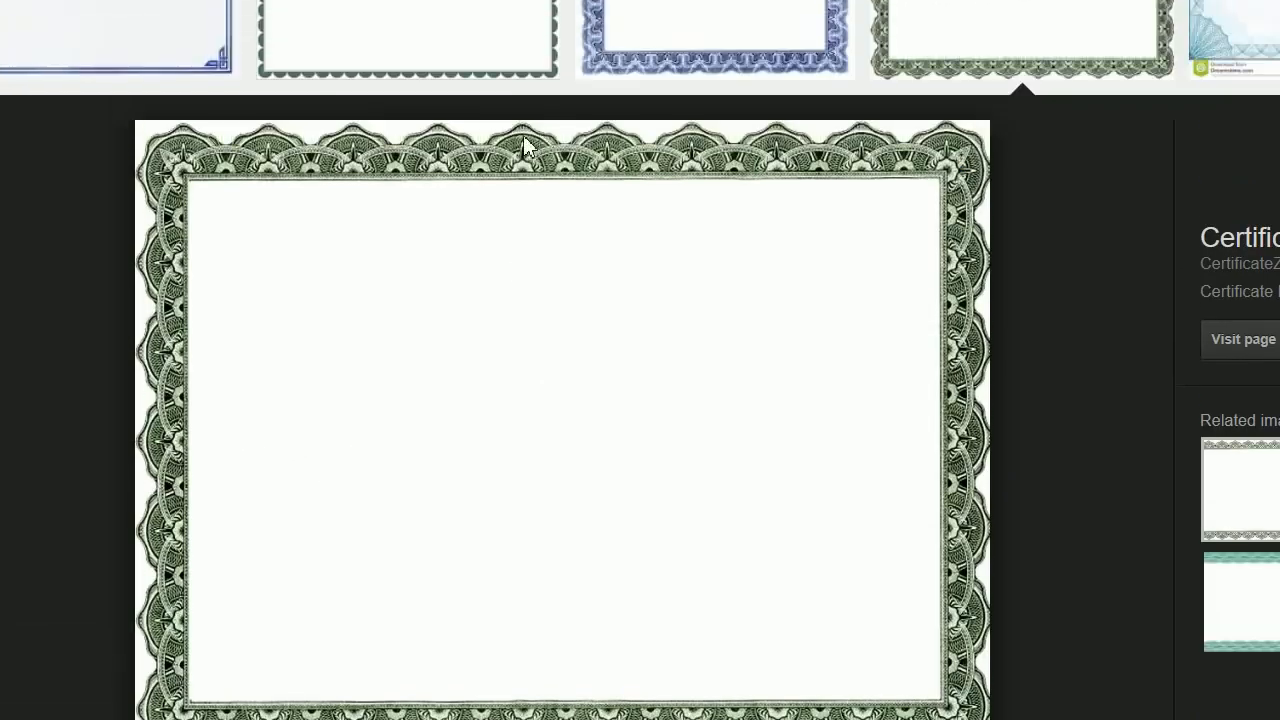
left_click(468, 80)
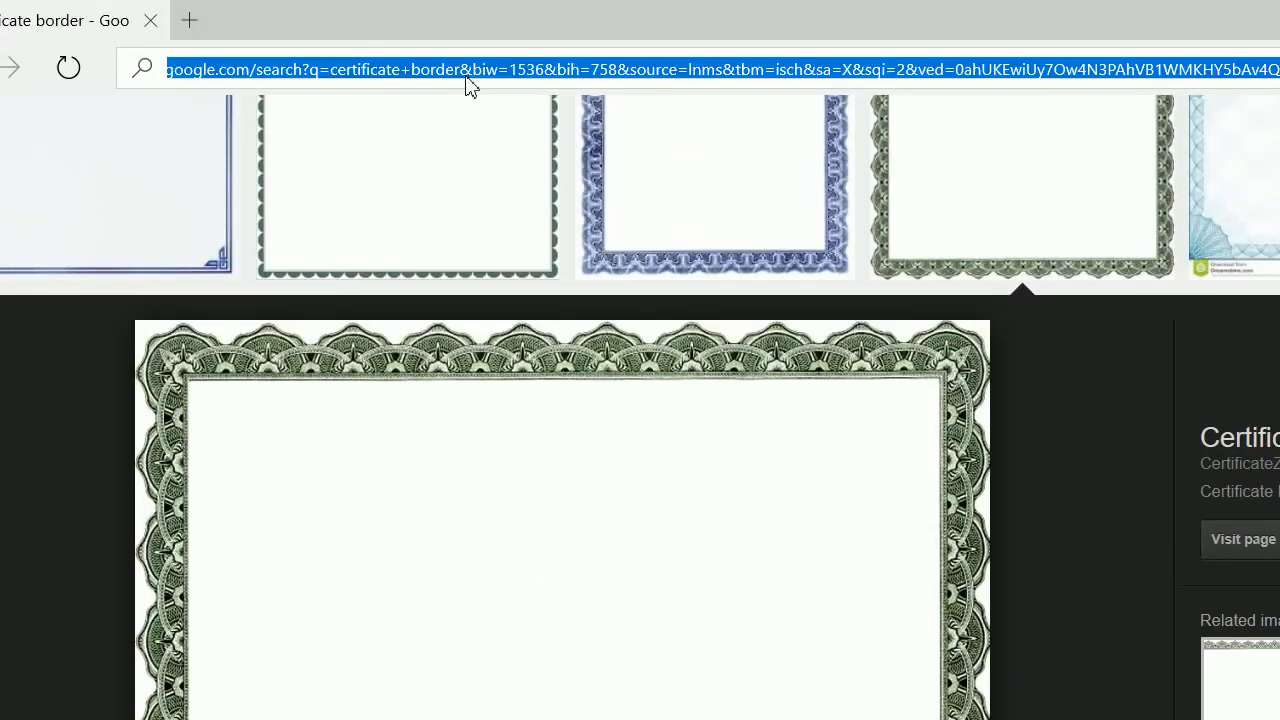
type("jet city piz")
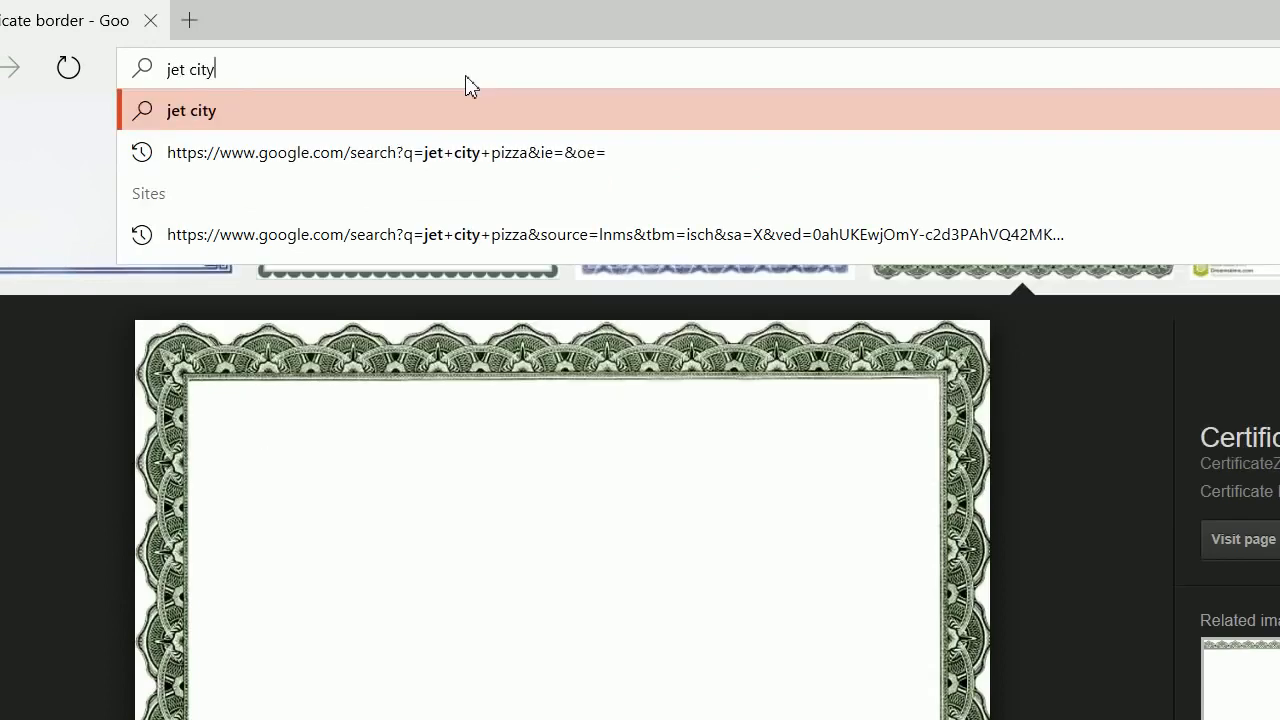
type("za")
key("Return")
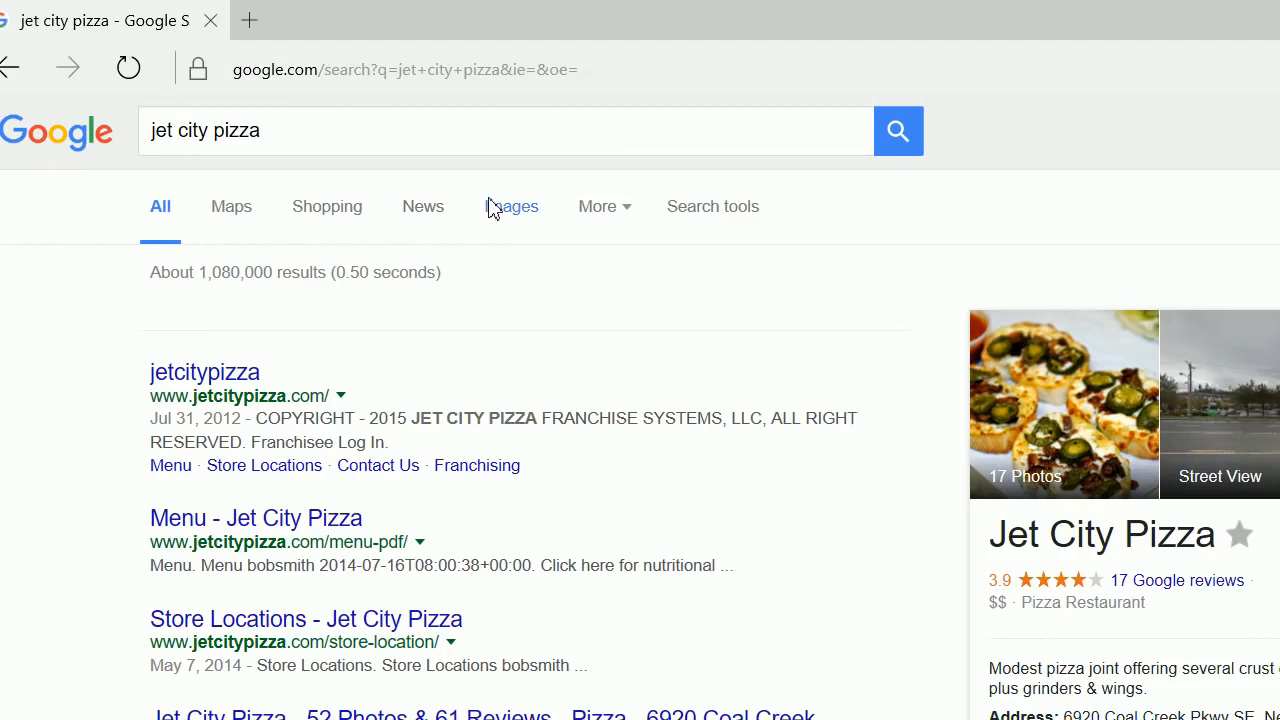
left_click(515, 206)
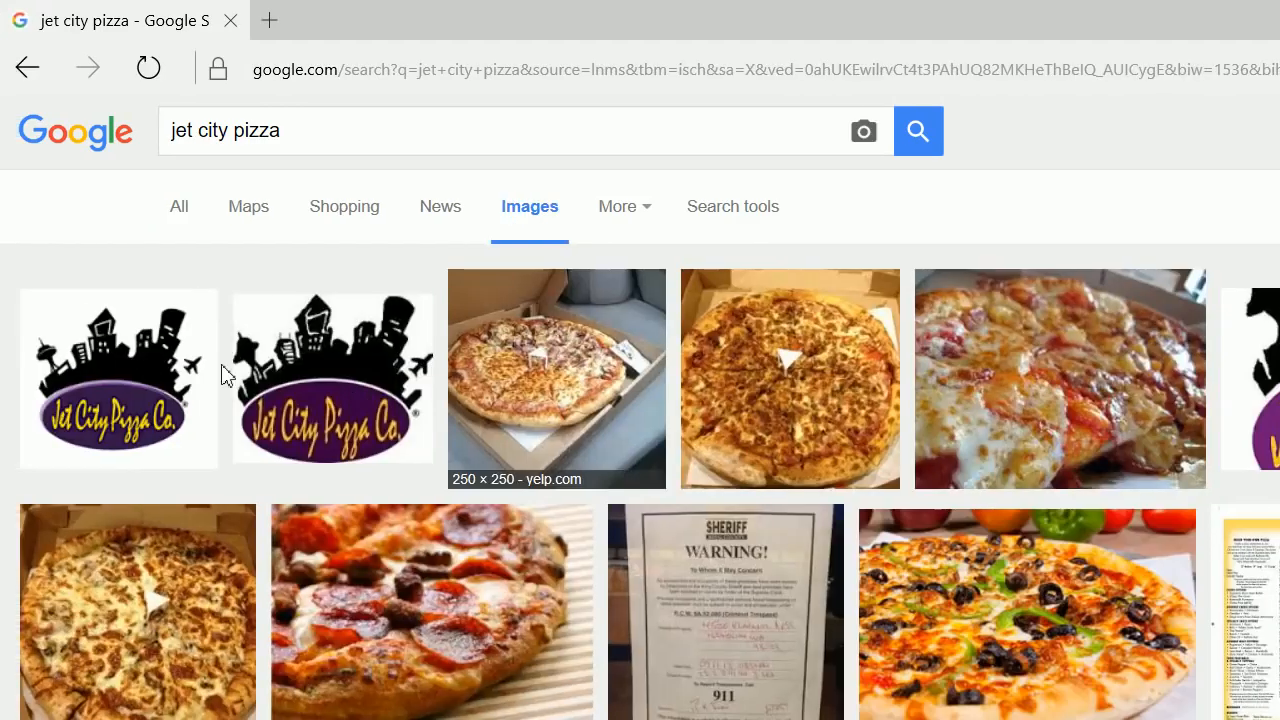
Step: Open the first Jet City Pizza Co. logo result and save the picture as a PNG named jcplogo3
left_click(115, 376)
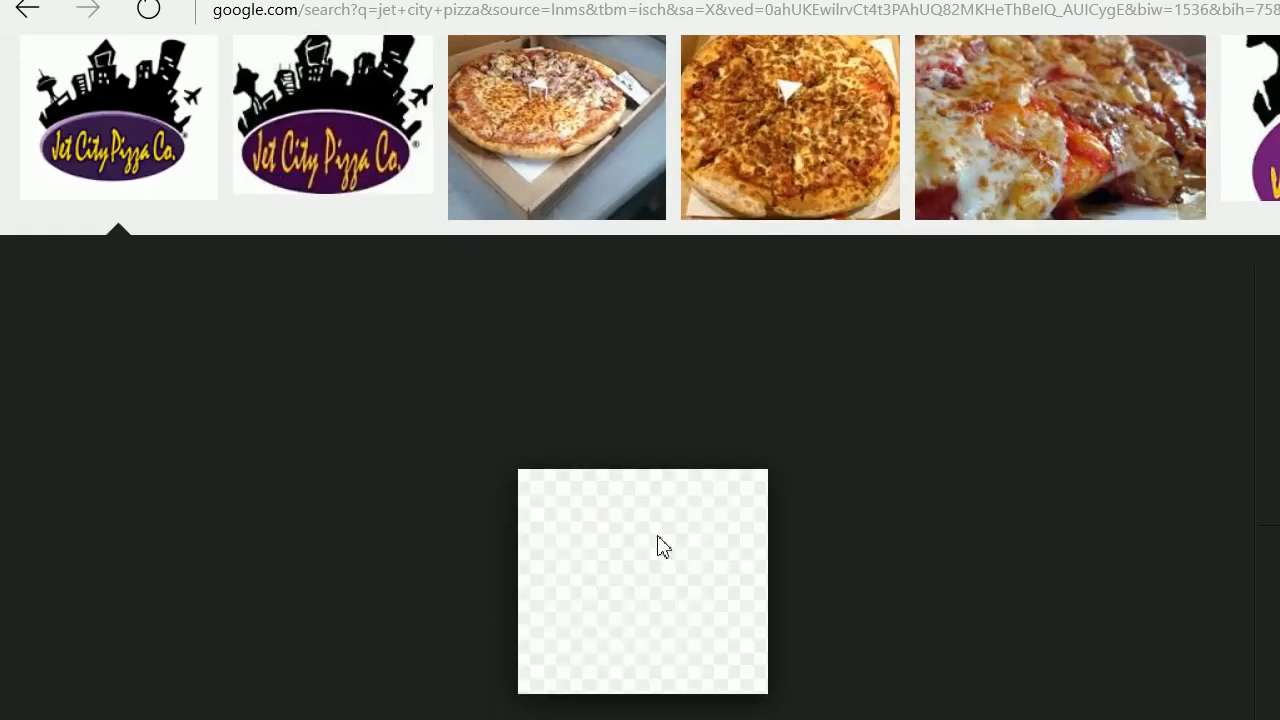
right_click(657, 535)
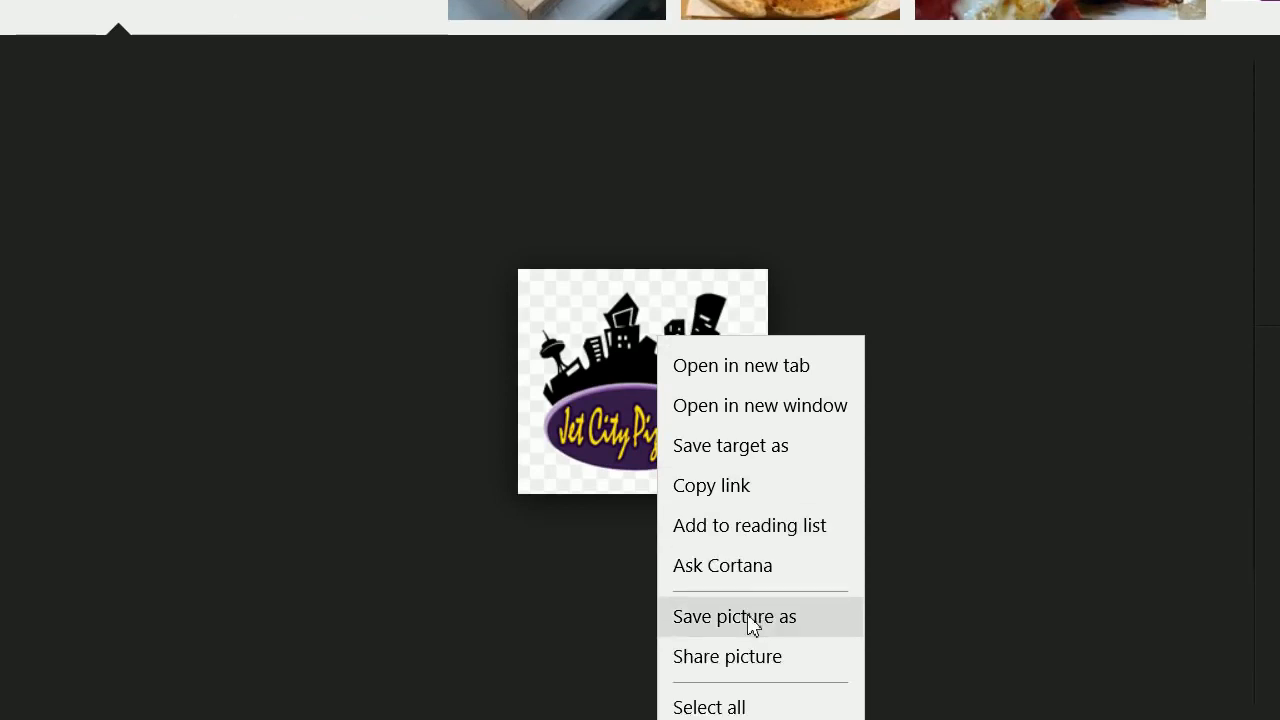
left_click(735, 694)
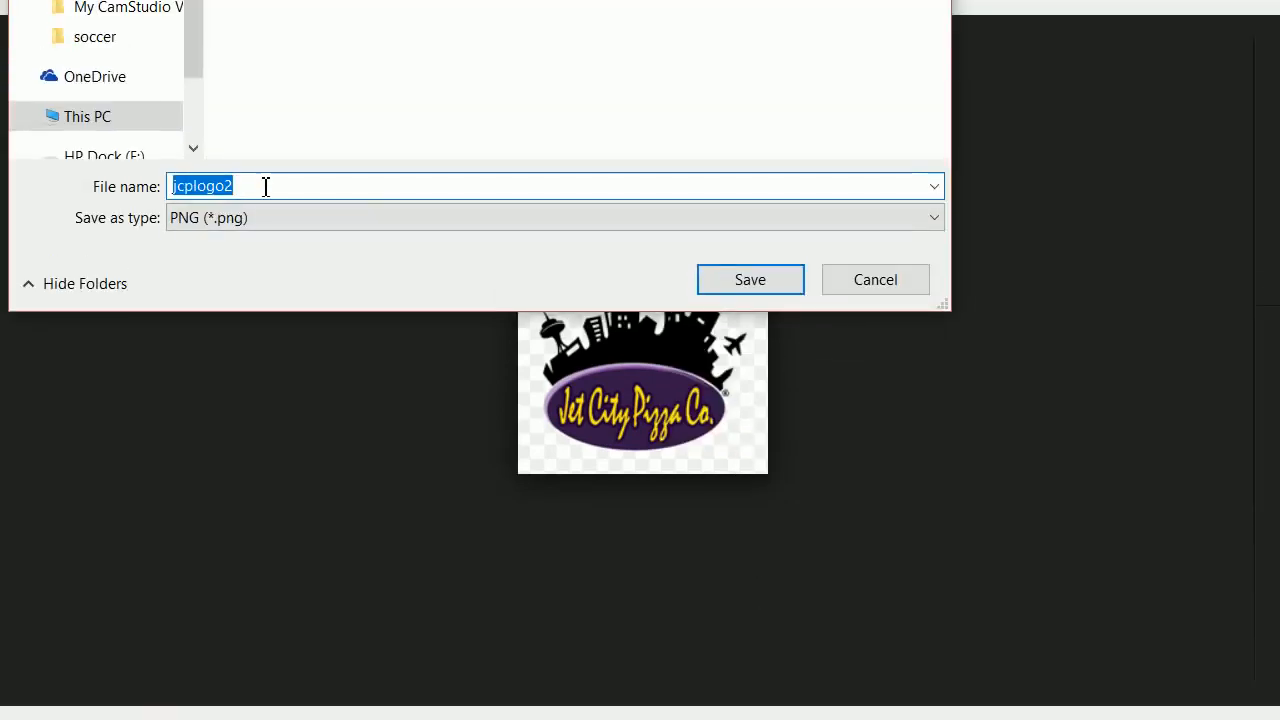
left_click(266, 186)
key("BackSpace")
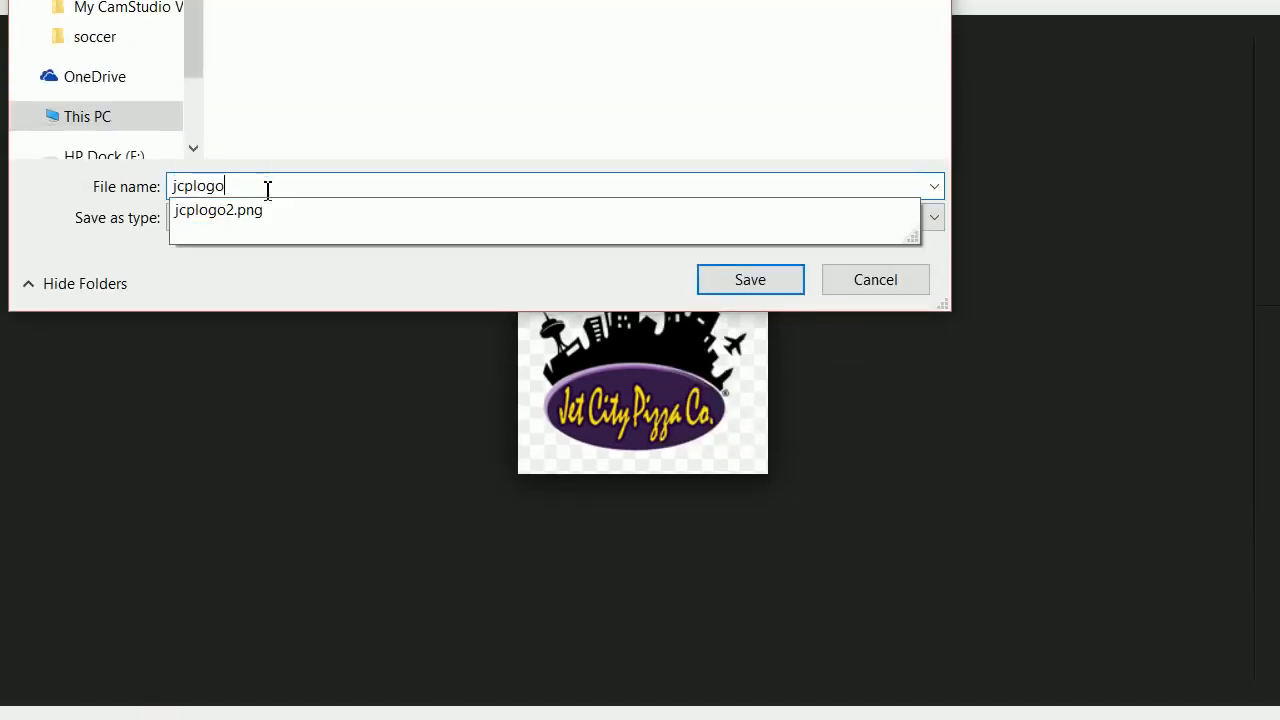
type("3")
left_click(765, 285)
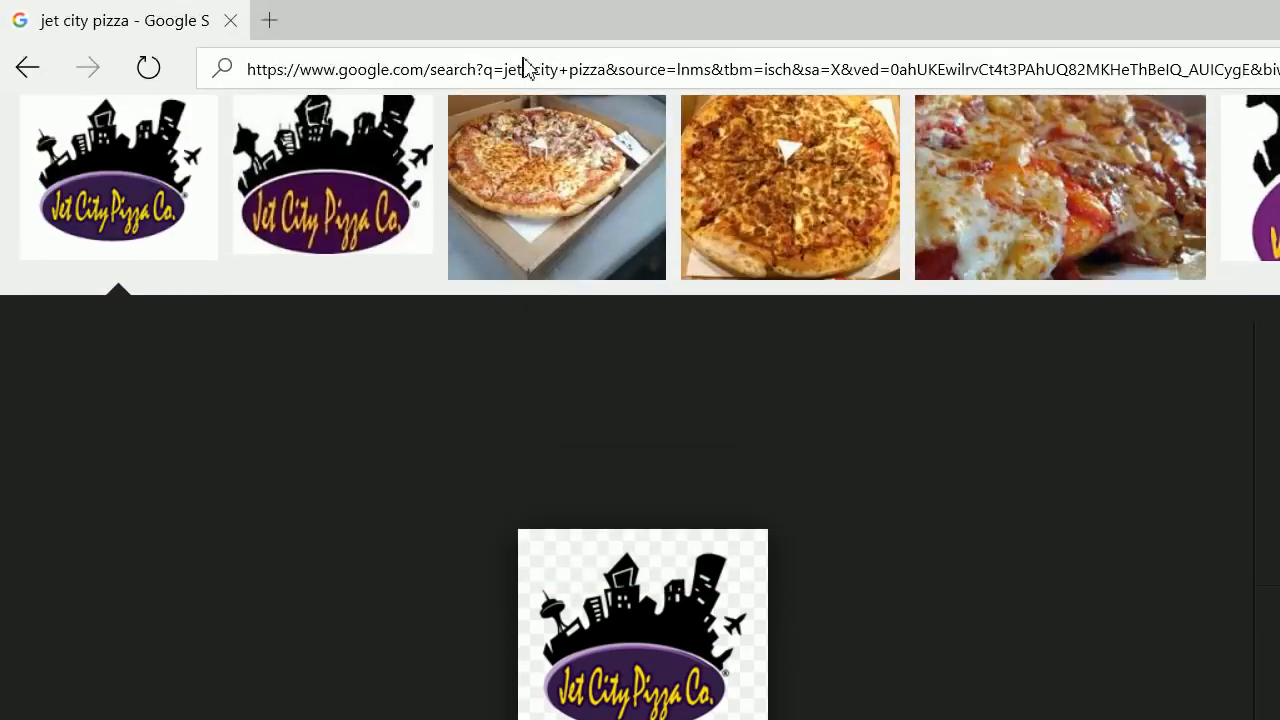
Step: Search Google Images for "eastgate elementary pta"
left_click(524, 64)
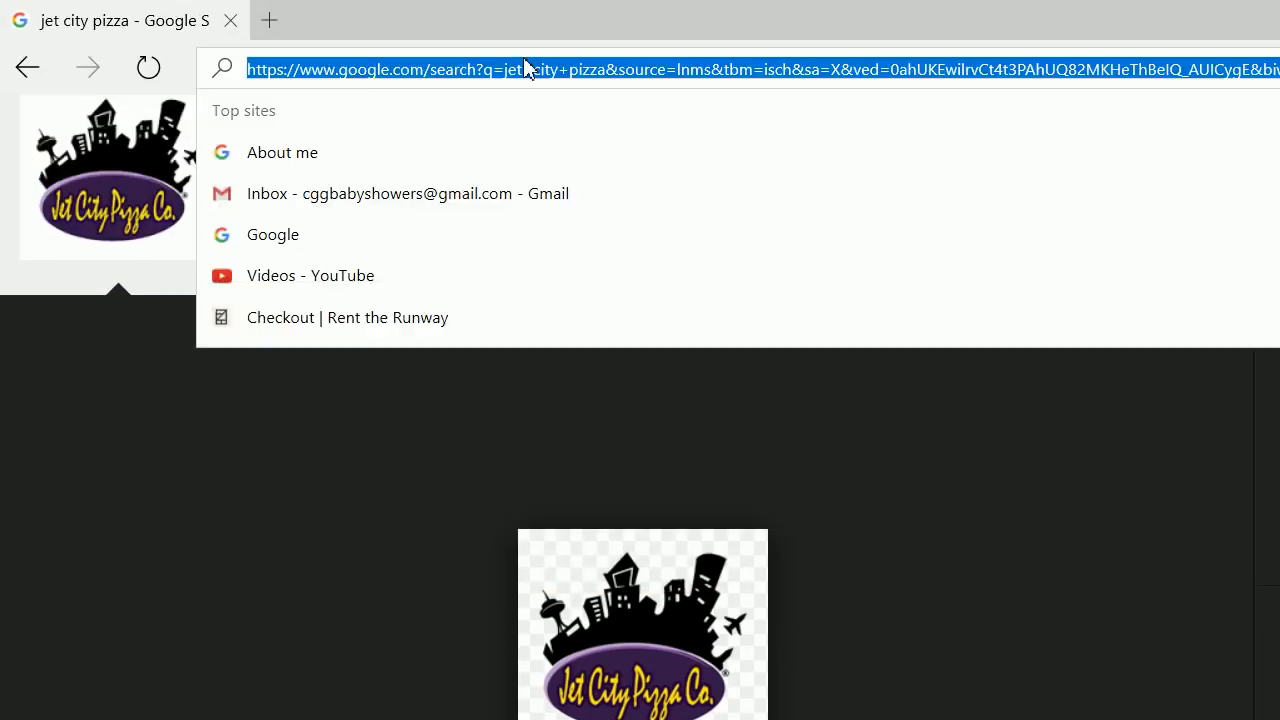
type("eastgate el")
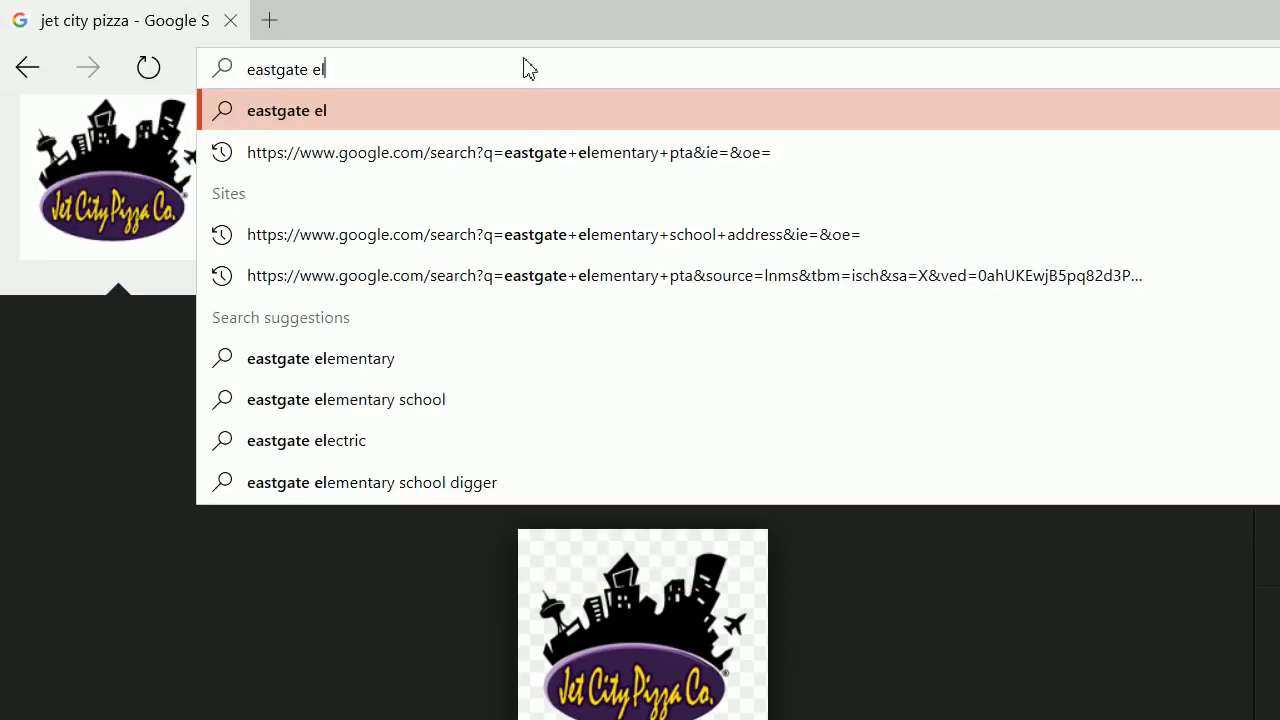
type("ementar")
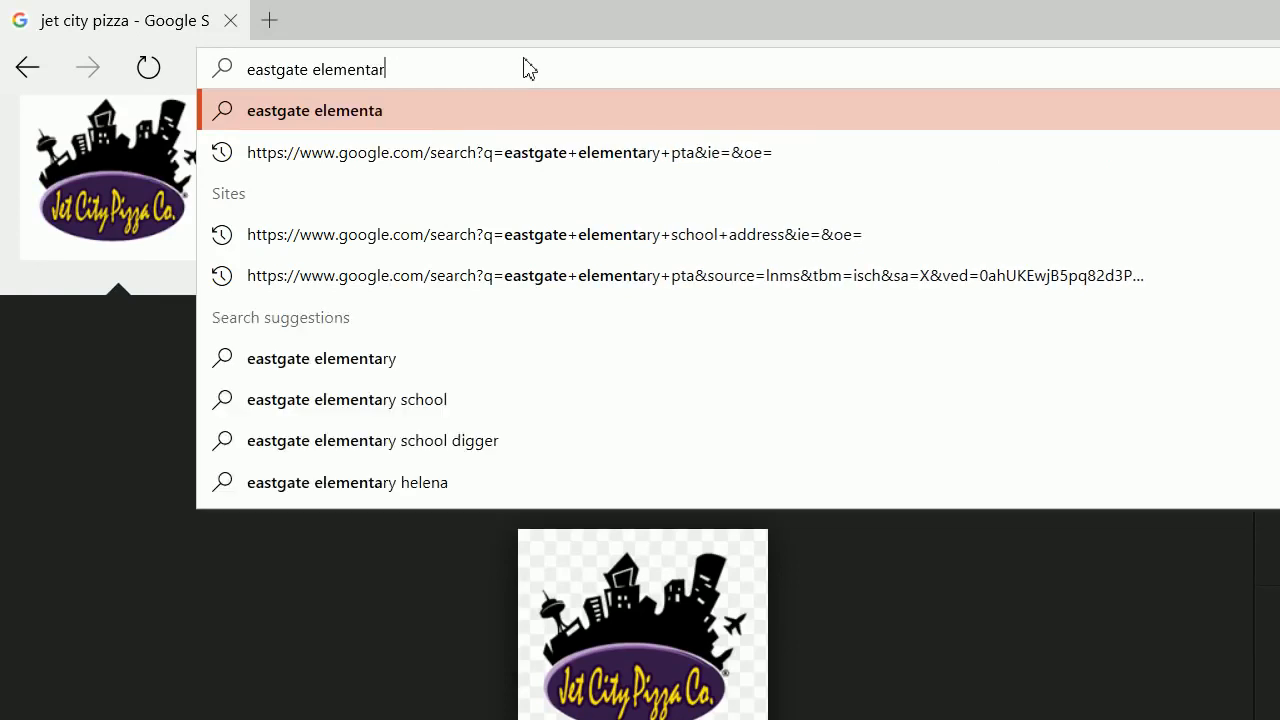
type("y pta")
key("Return")
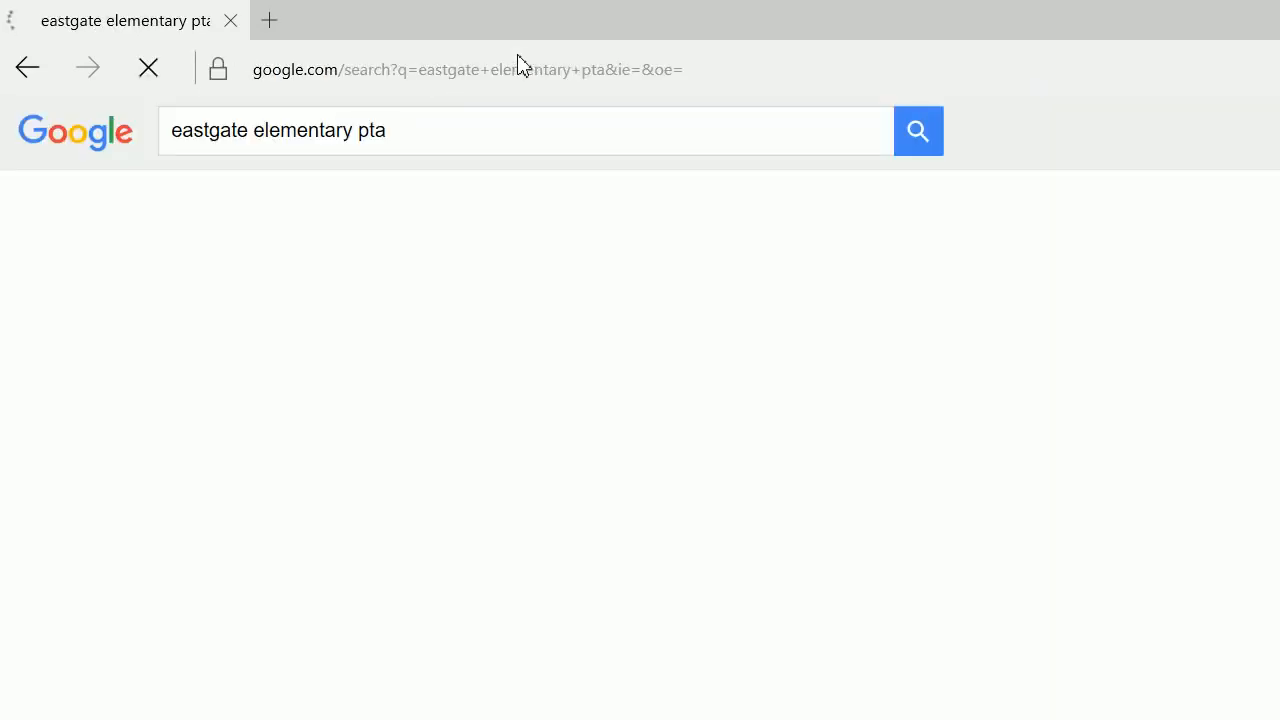
left_click(422, 205)
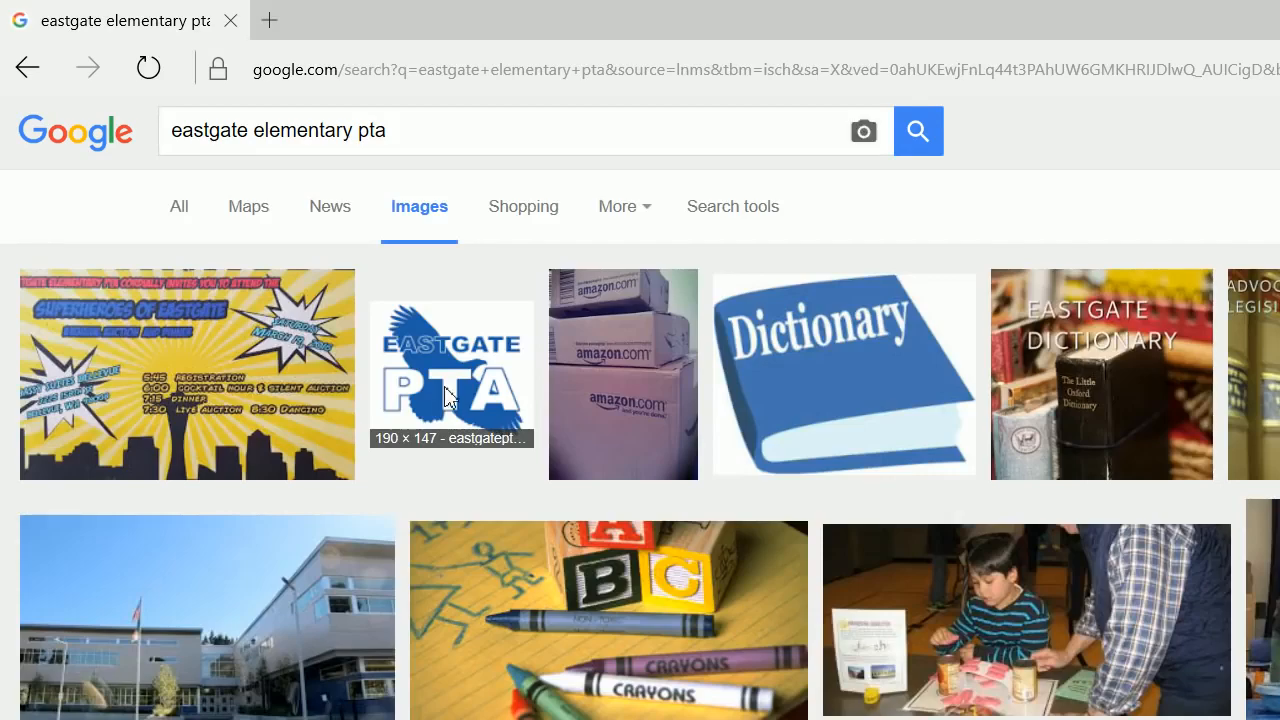
Step: Save the Eastgate PTA eagle logo from the image results as a PNG named eastgatelogo
right_click(444, 386)
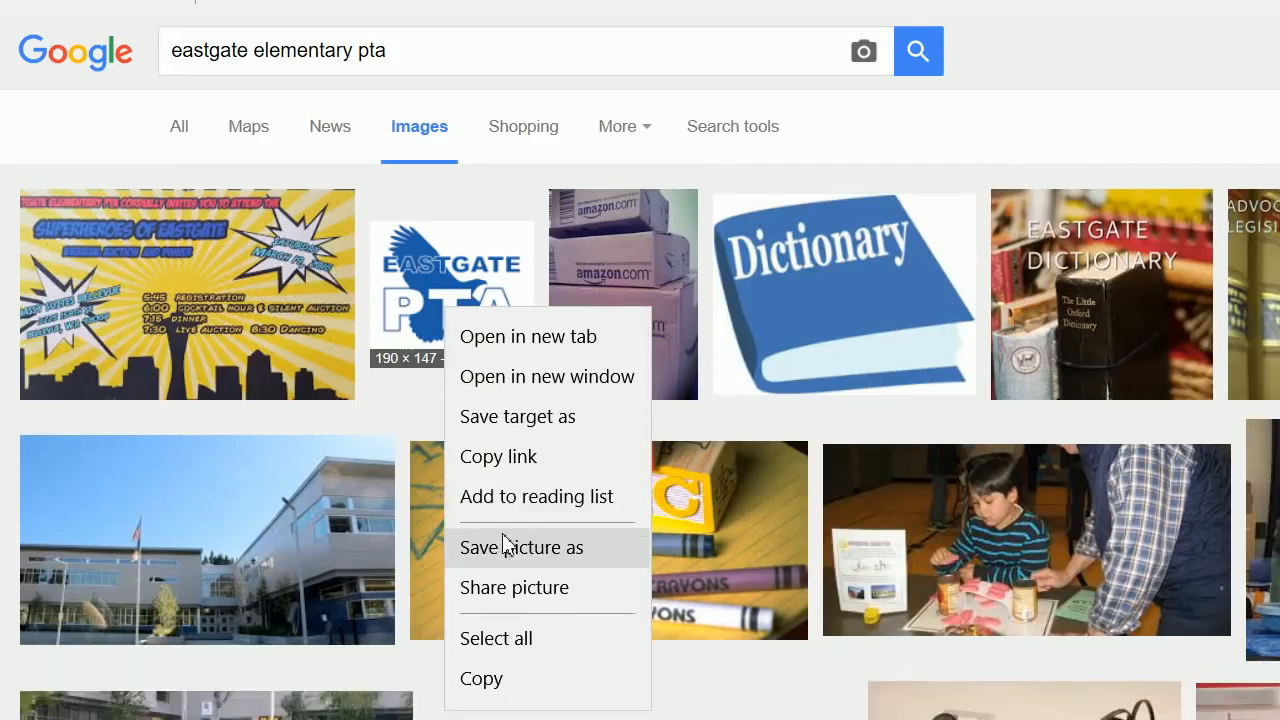
left_click(503, 623)
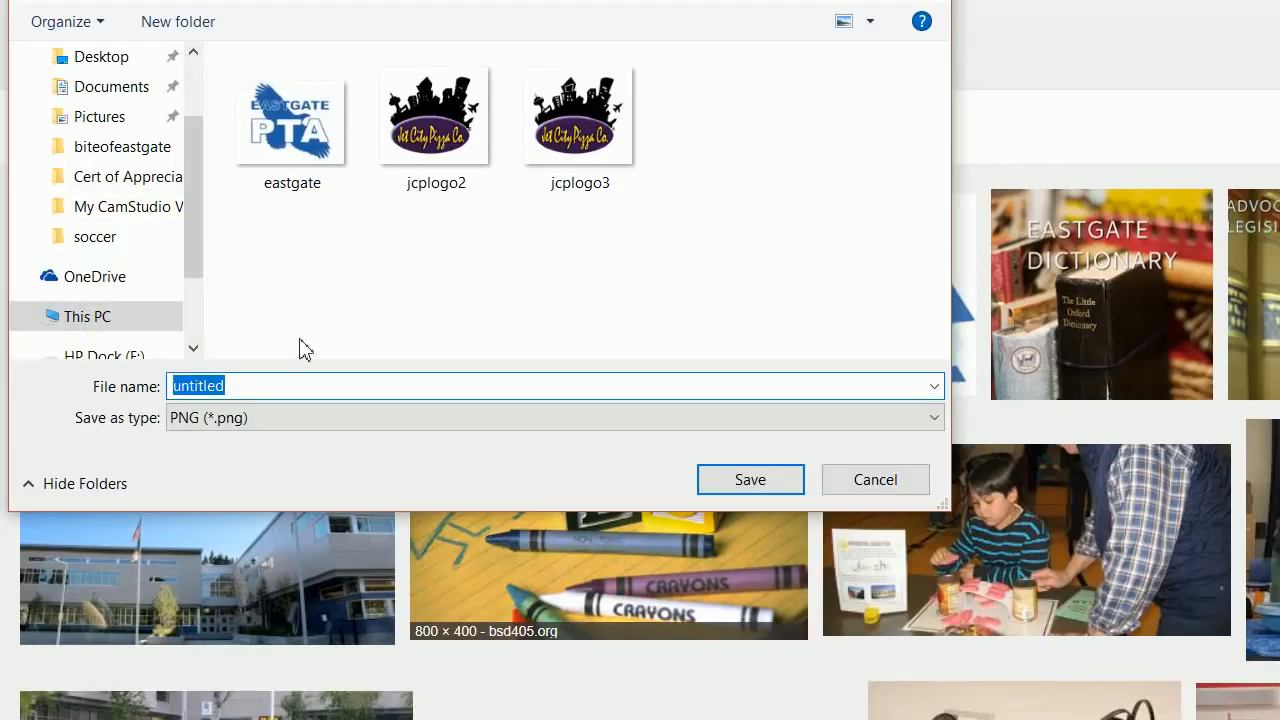
type("eastg")
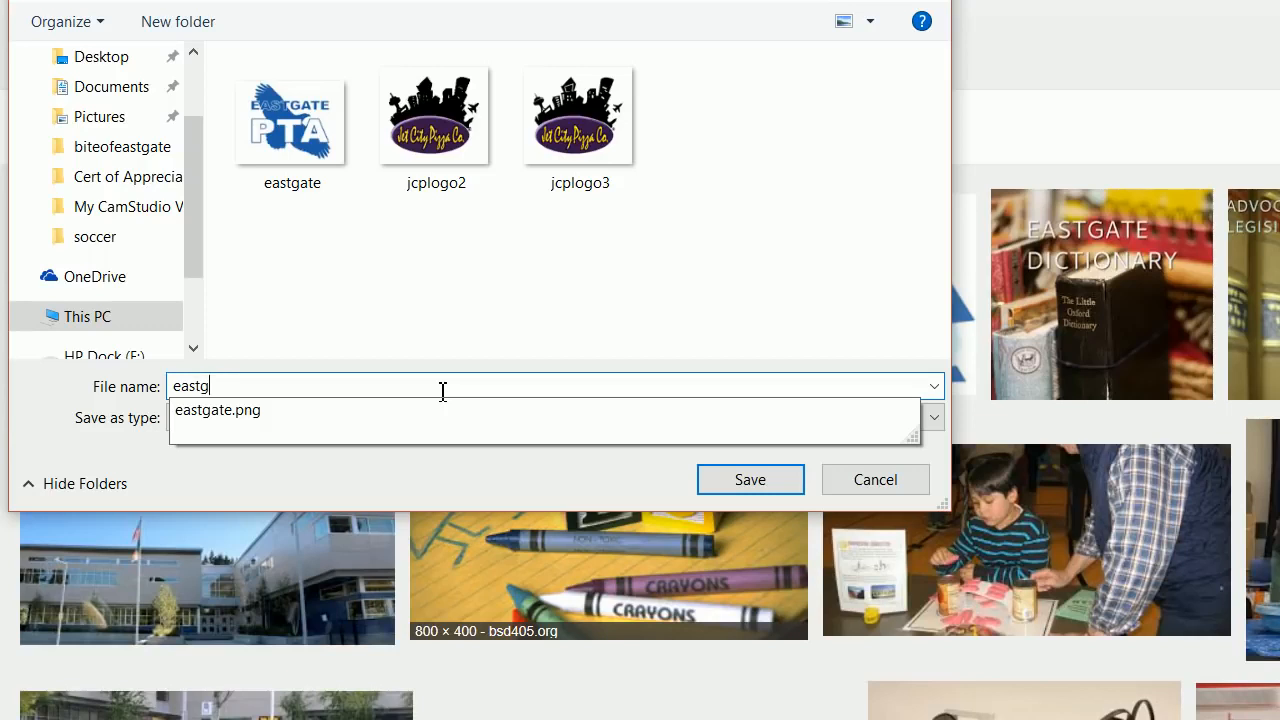
type("atelogo")
key("Return")
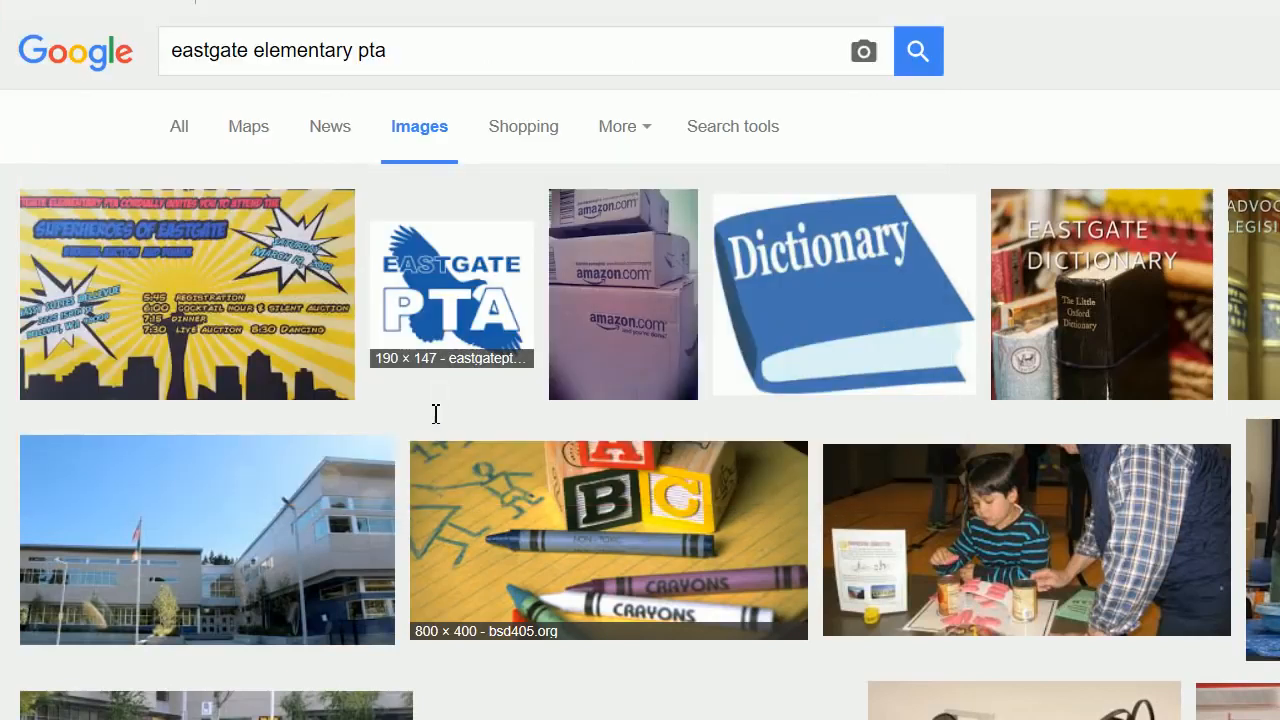
Step: Switch back to Document5 in Word and insert the eastgatelogo picture from the Cert of Appreciation folder
scroll(435, 413, "down", 3)
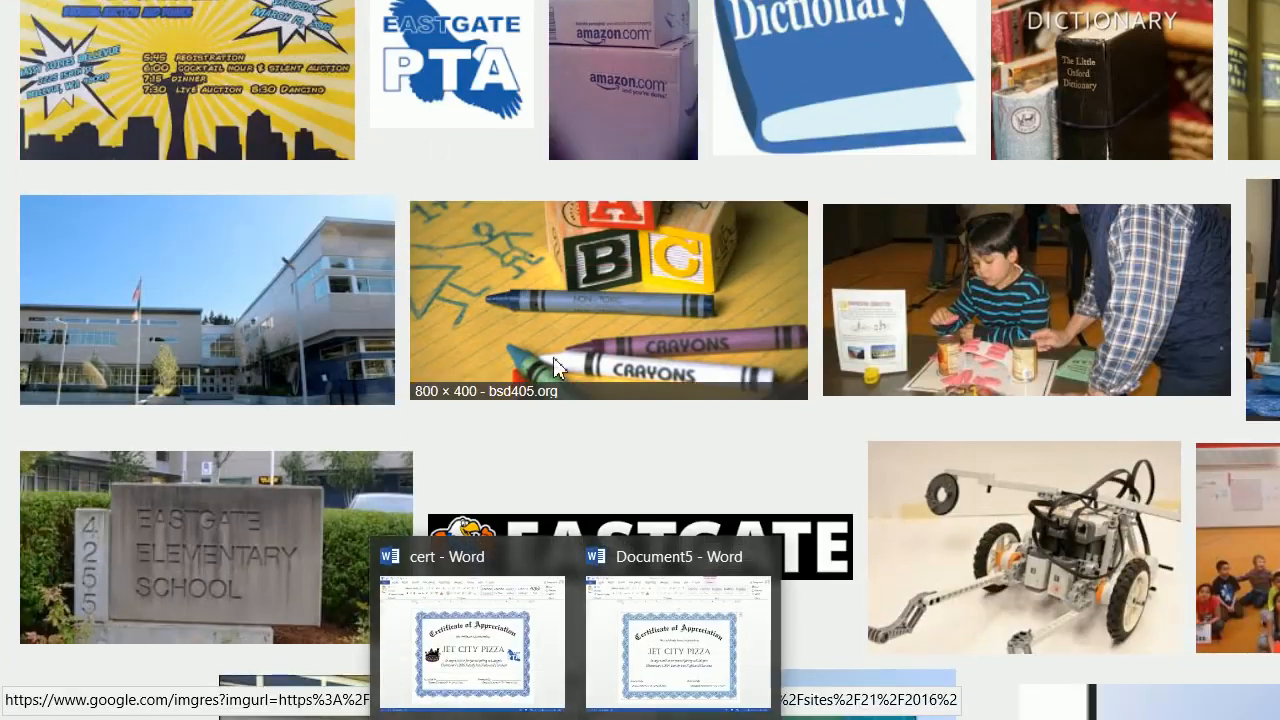
left_click(472, 640)
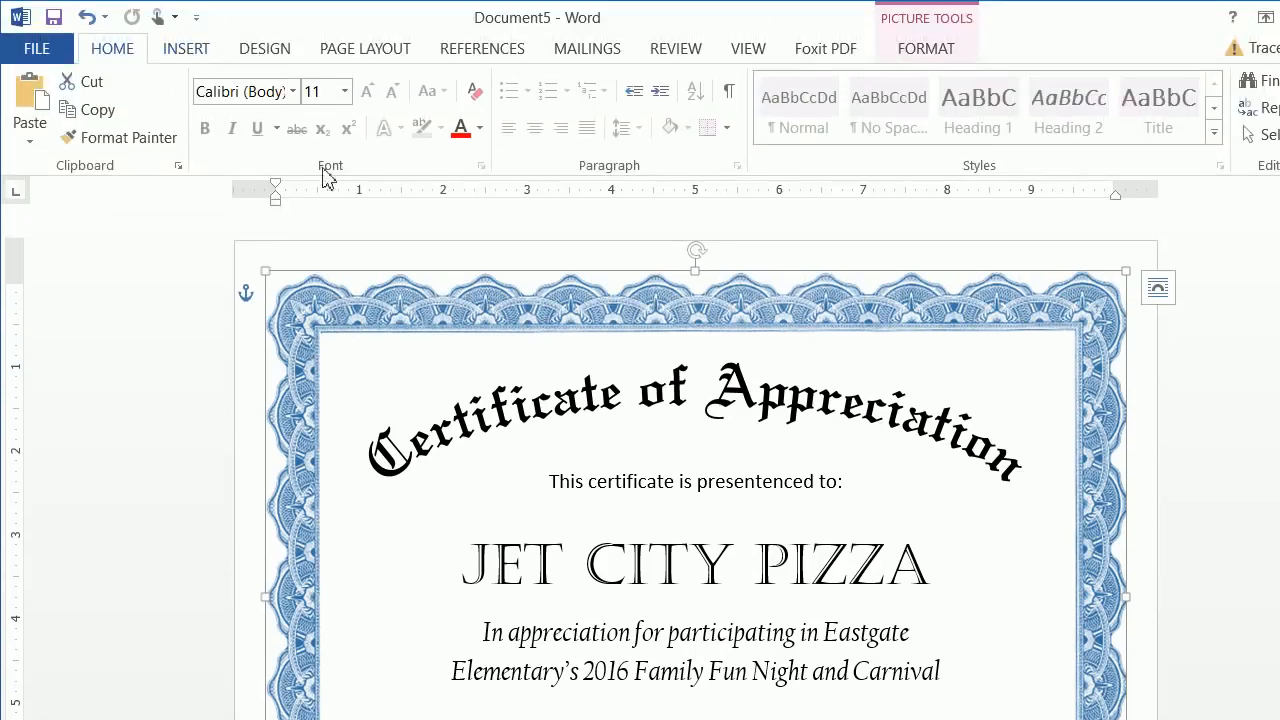
left_click(348, 256)
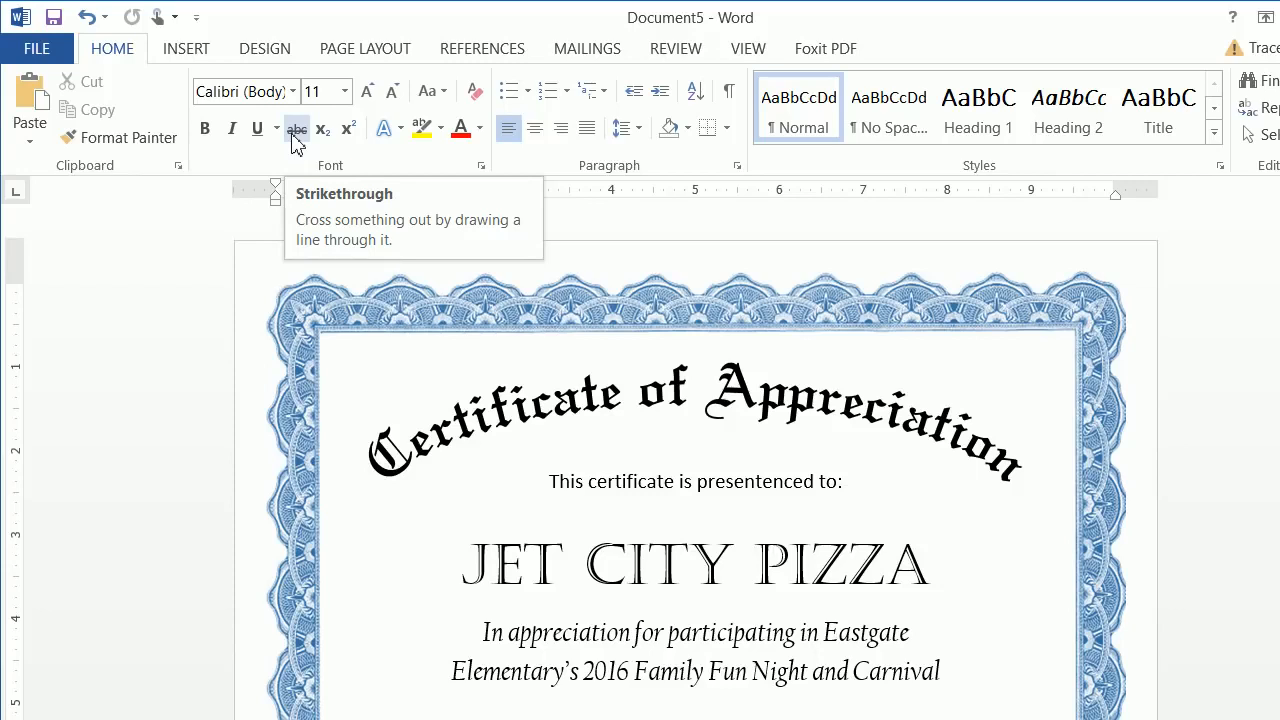
left_click(179, 50)
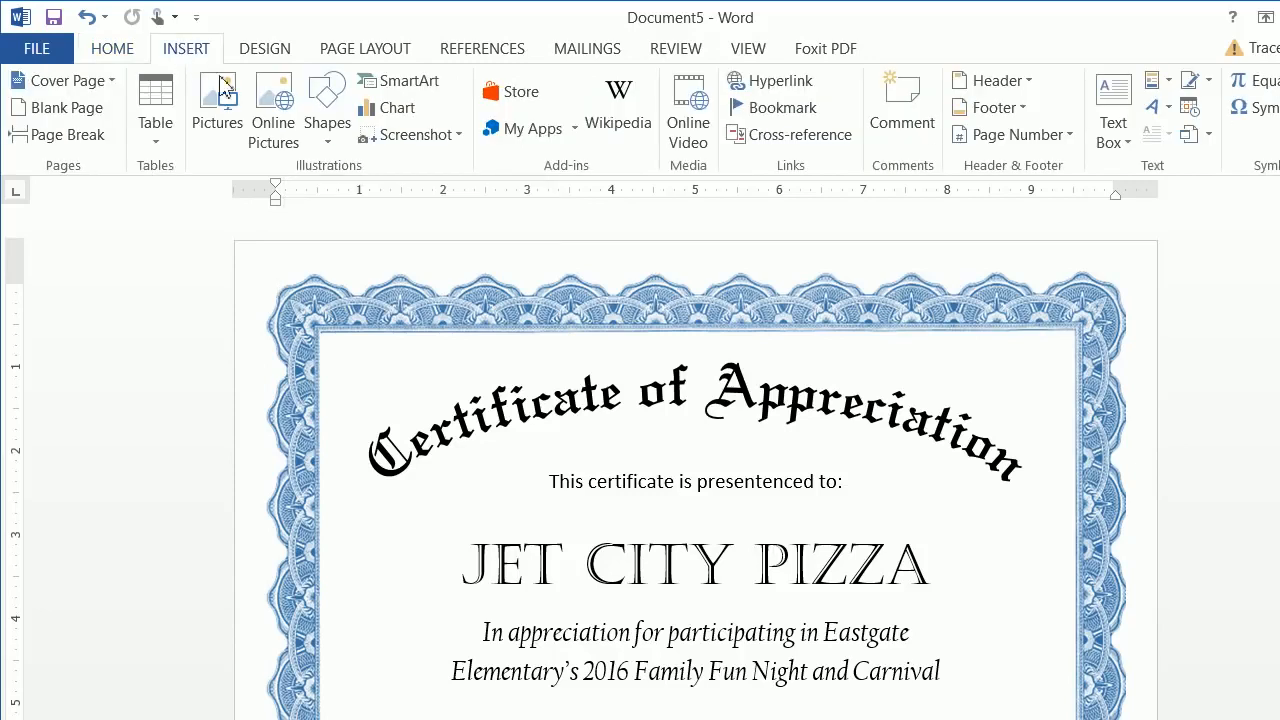
left_click(220, 110)
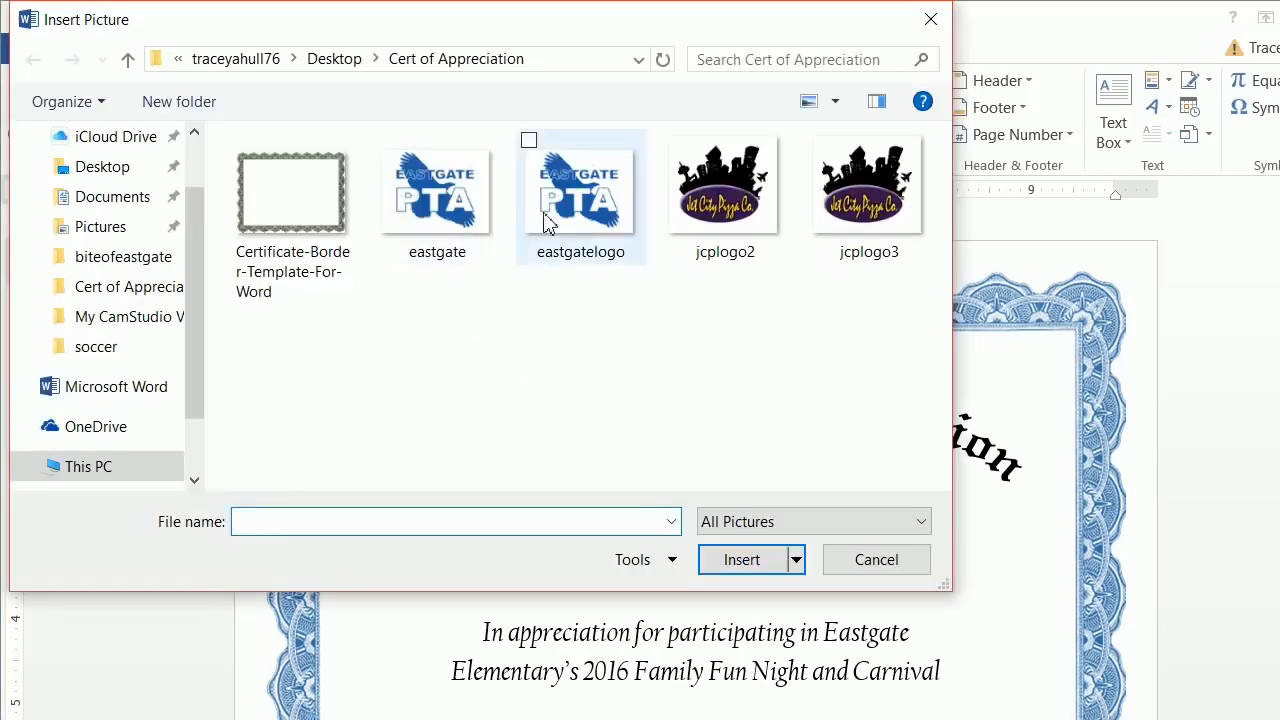
left_click(586, 200)
left_click(742, 559)
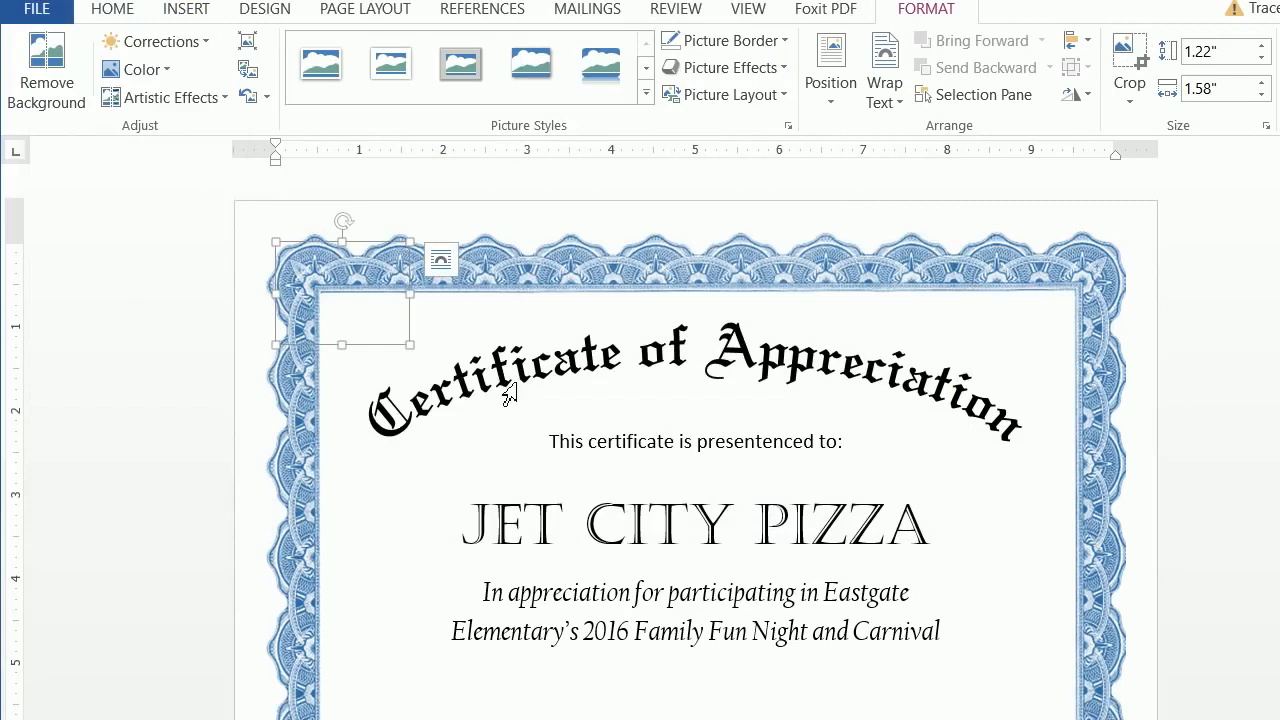
Step: Set the Eastgate PTA logo's wrapping to In Front of Text and place it just right of the recipient name
left_click(441, 262)
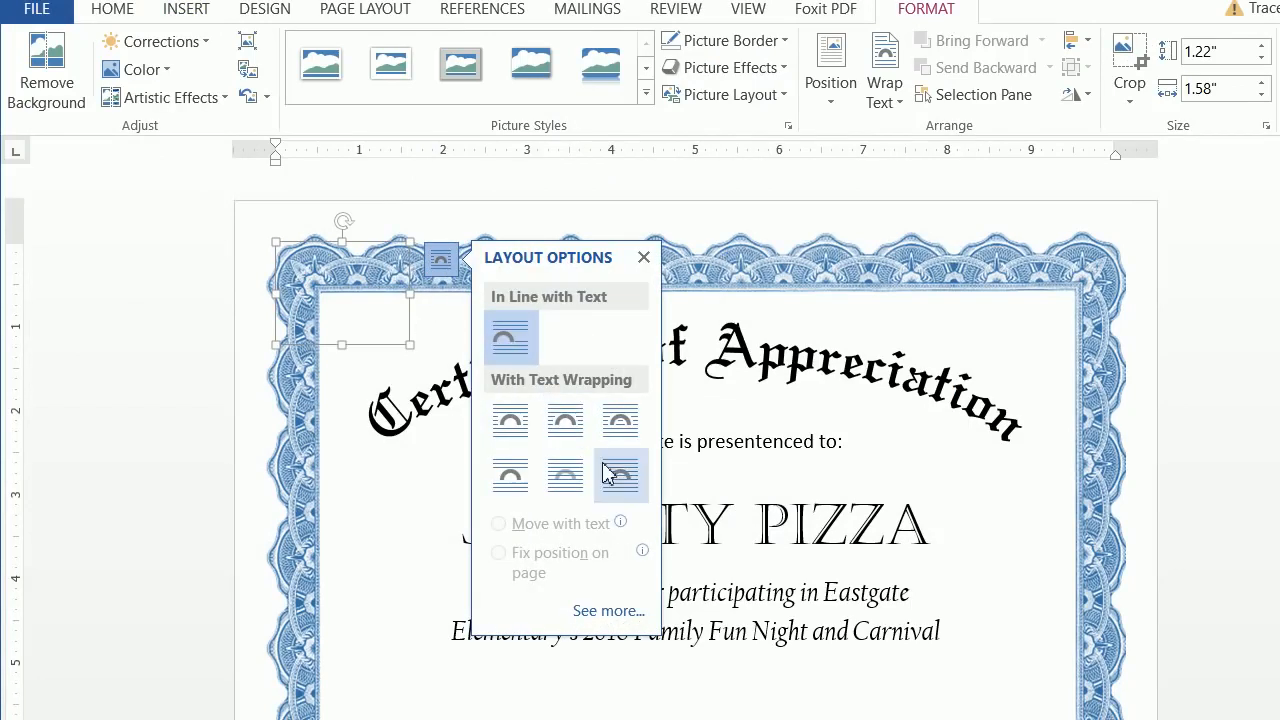
left_click(620, 480)
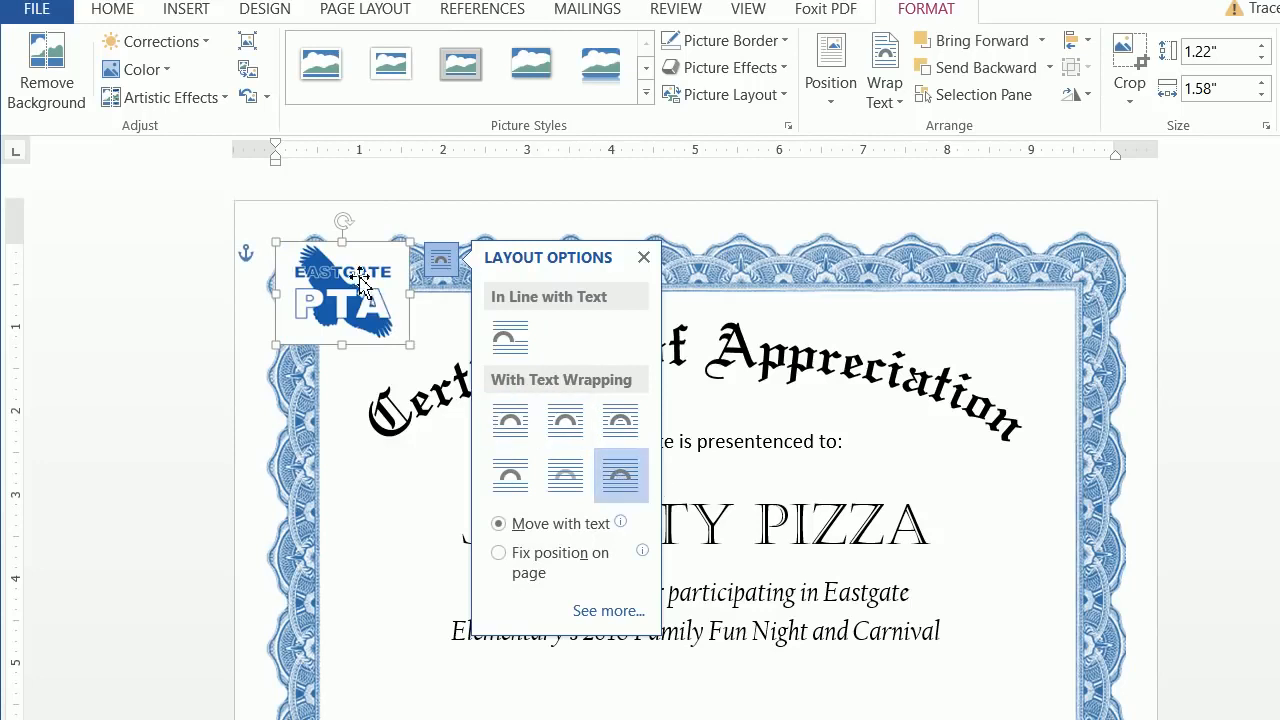
left_click_drag(369, 282, 958, 524)
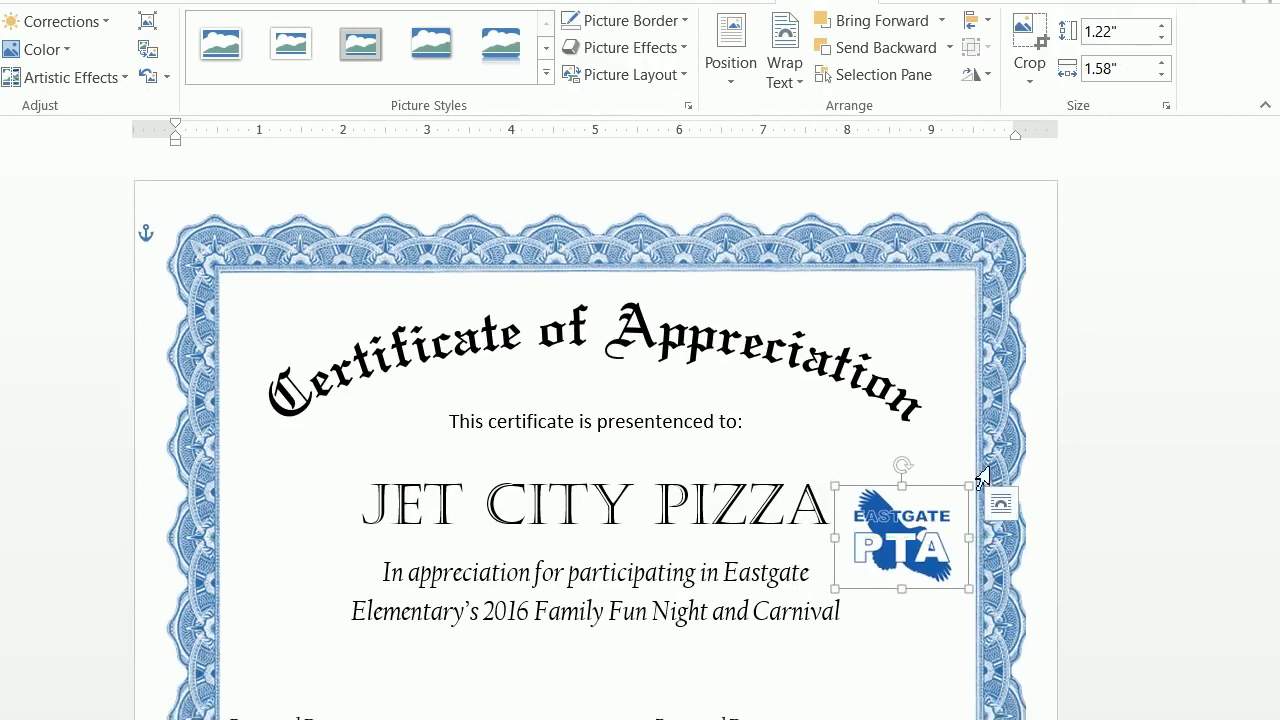
left_click(1092, 439)
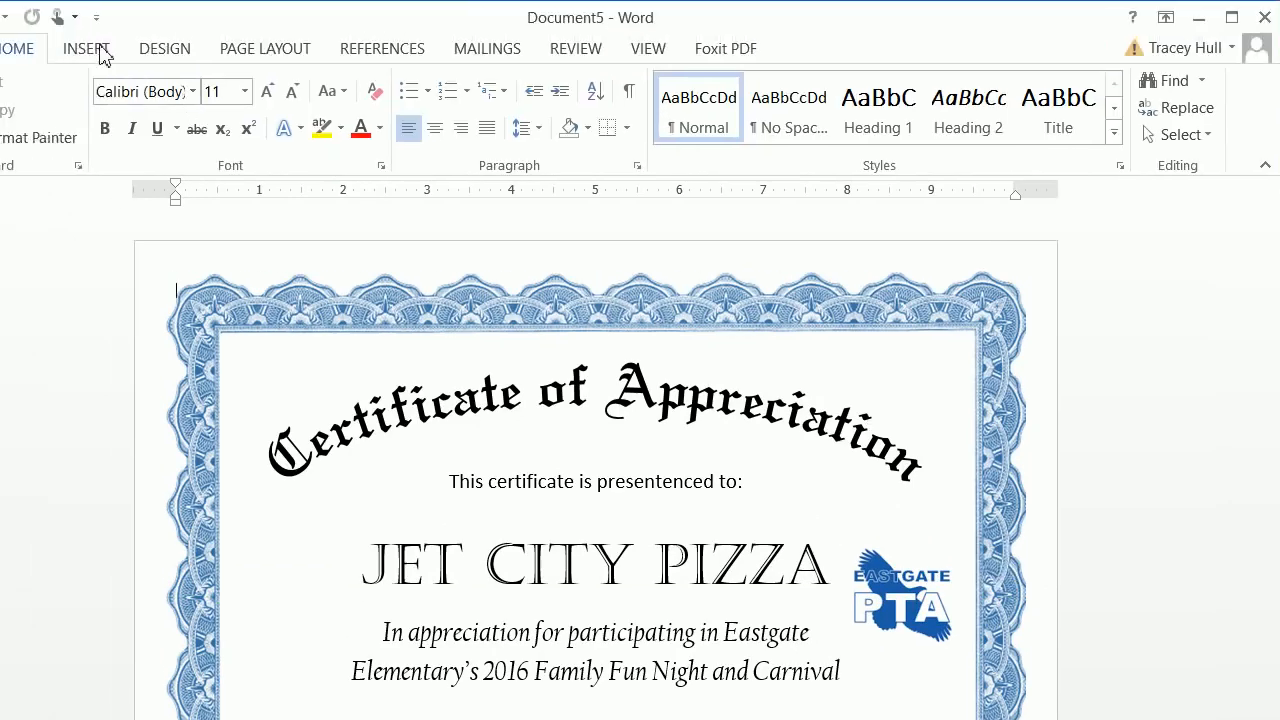
Step: Insert the jcplogo3 picture from the Cert of Appreciation folder into the certificate
left_click(100, 48)
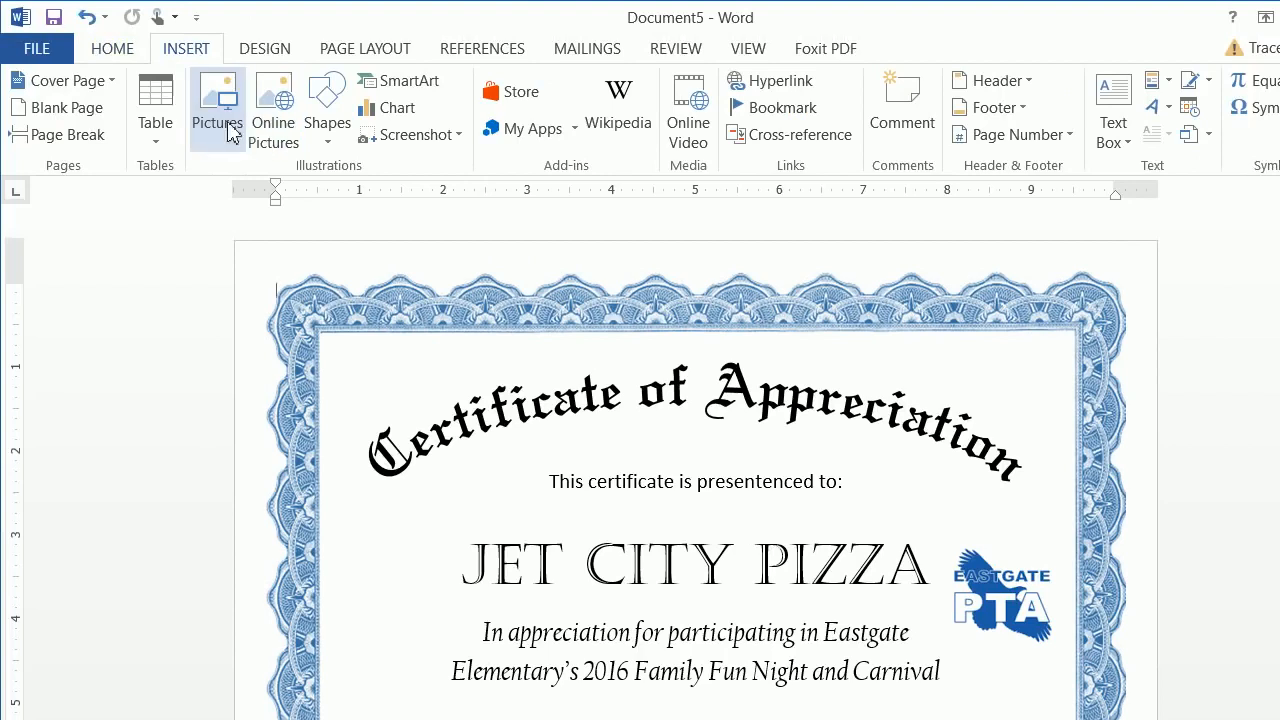
left_click(230, 130)
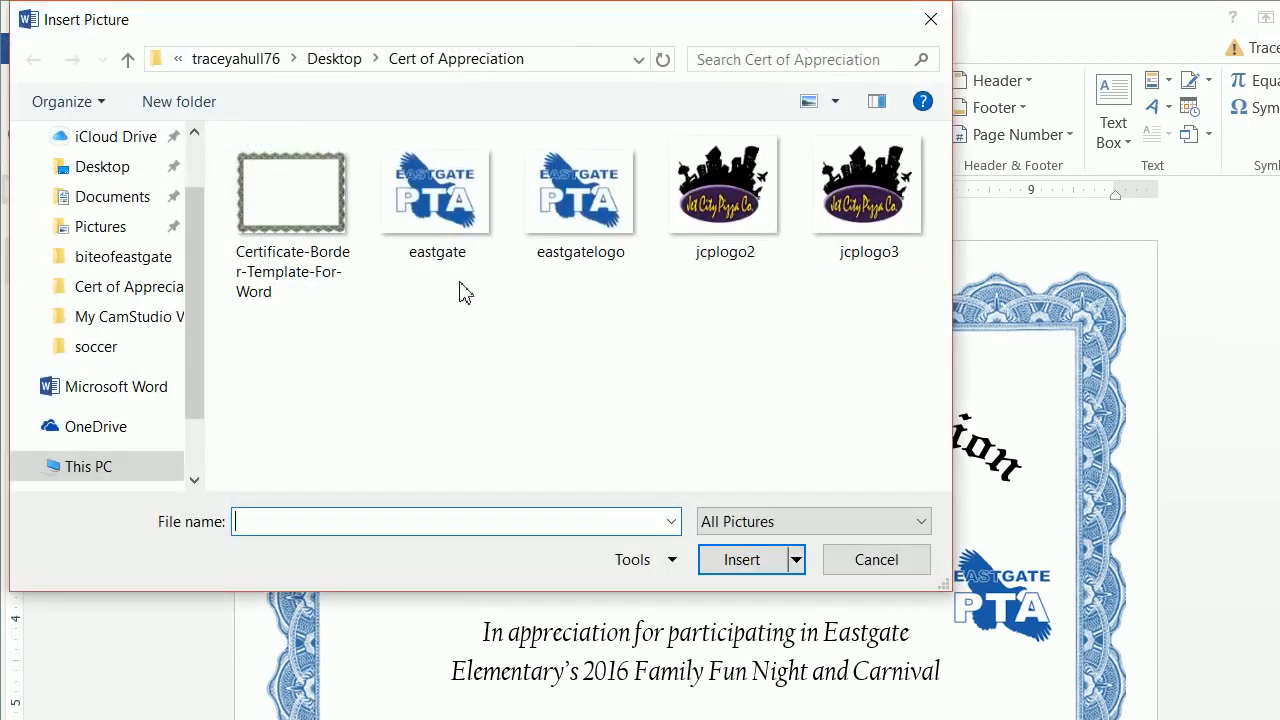
left_click(846, 205)
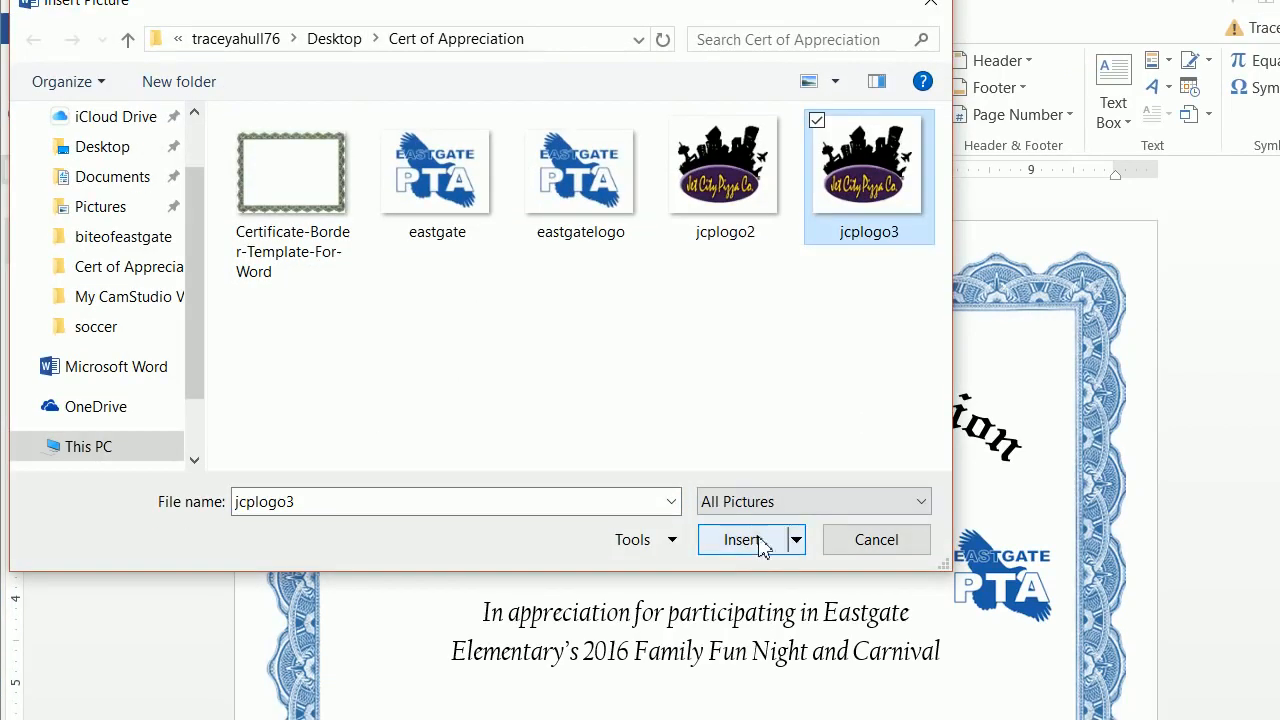
left_click(762, 560)
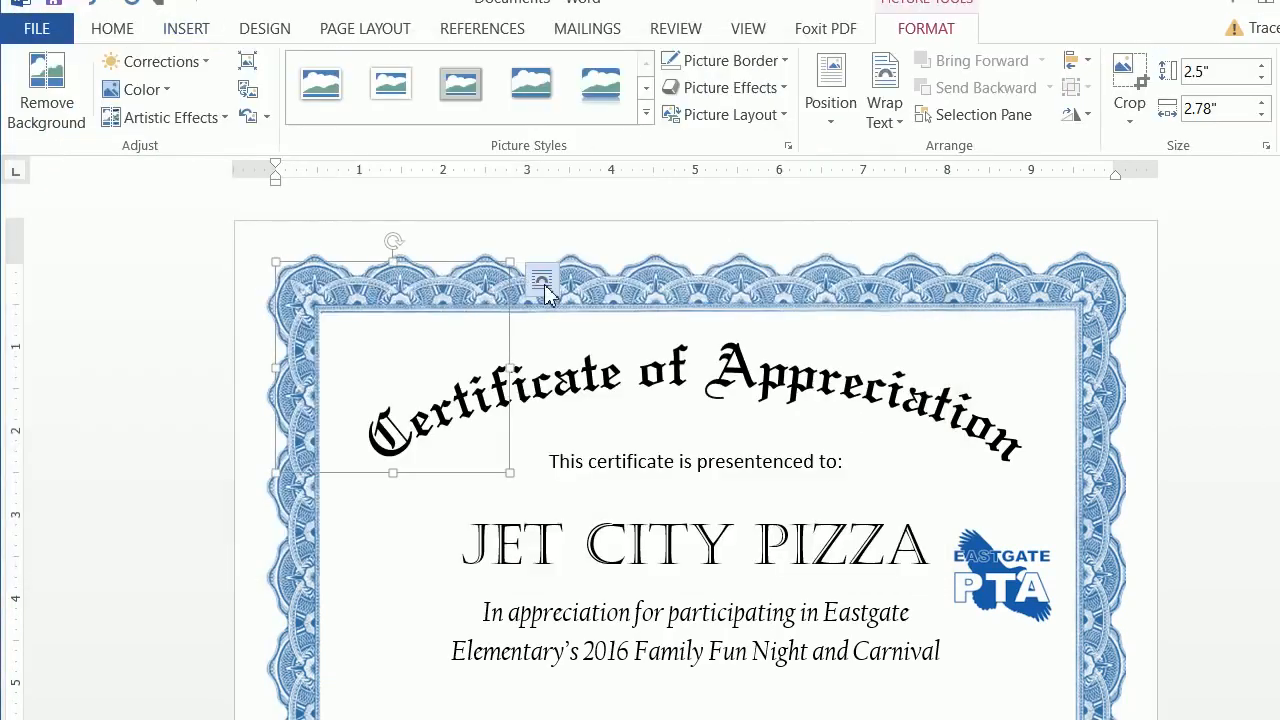
Step: Set the Jet City Pizza logo's wrapping to In Front of Text and move it beside the start of the recipient name
left_click(541, 280)
left_click(716, 500)
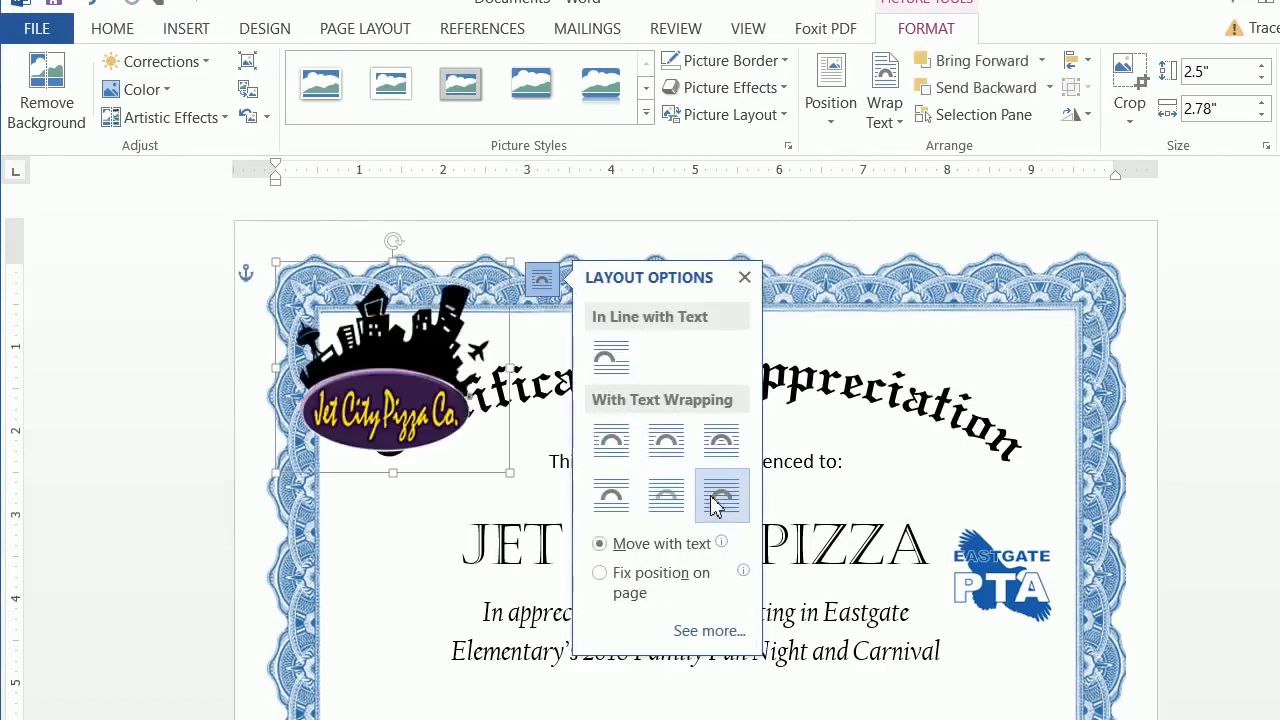
left_click_drag(480, 469, 535, 675)
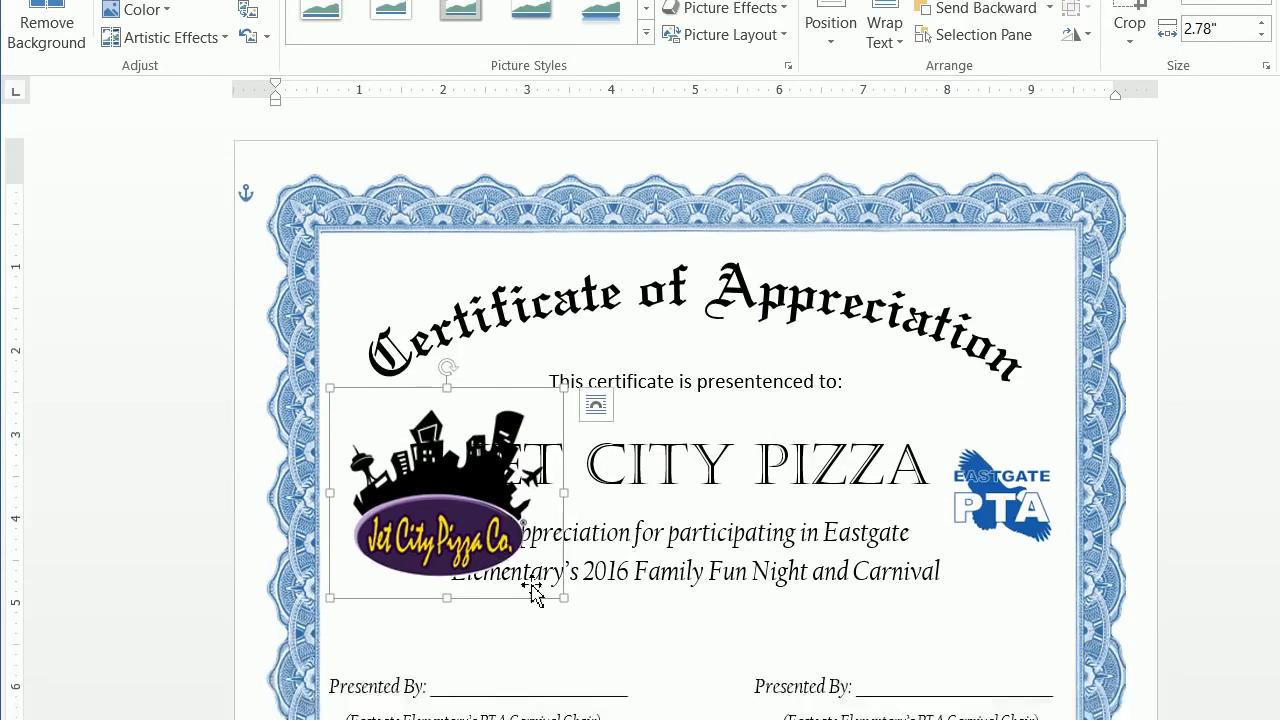
Step: Shrink the Jet City Pizza logo and nudge it against the left border so it fits beside the recipient name
left_click_drag(564, 598, 494, 551)
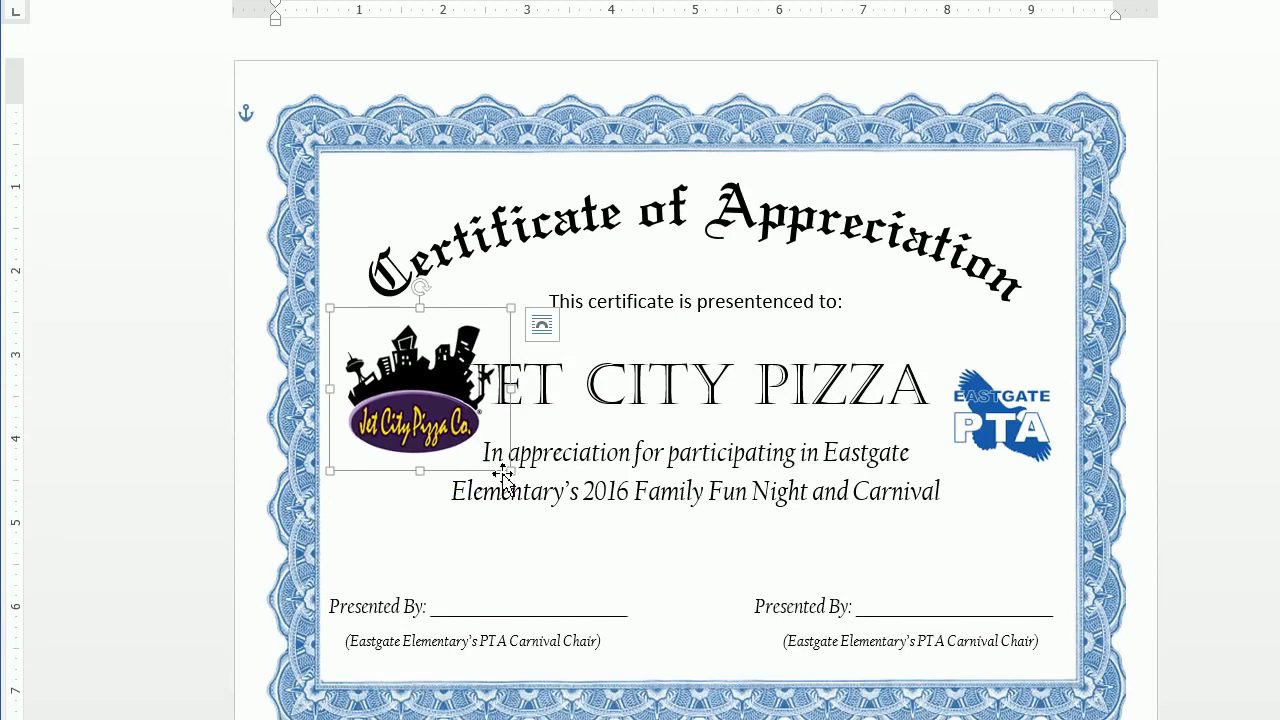
left_click_drag(508, 472, 487, 451)
left_click_drag(430, 421, 420, 456)
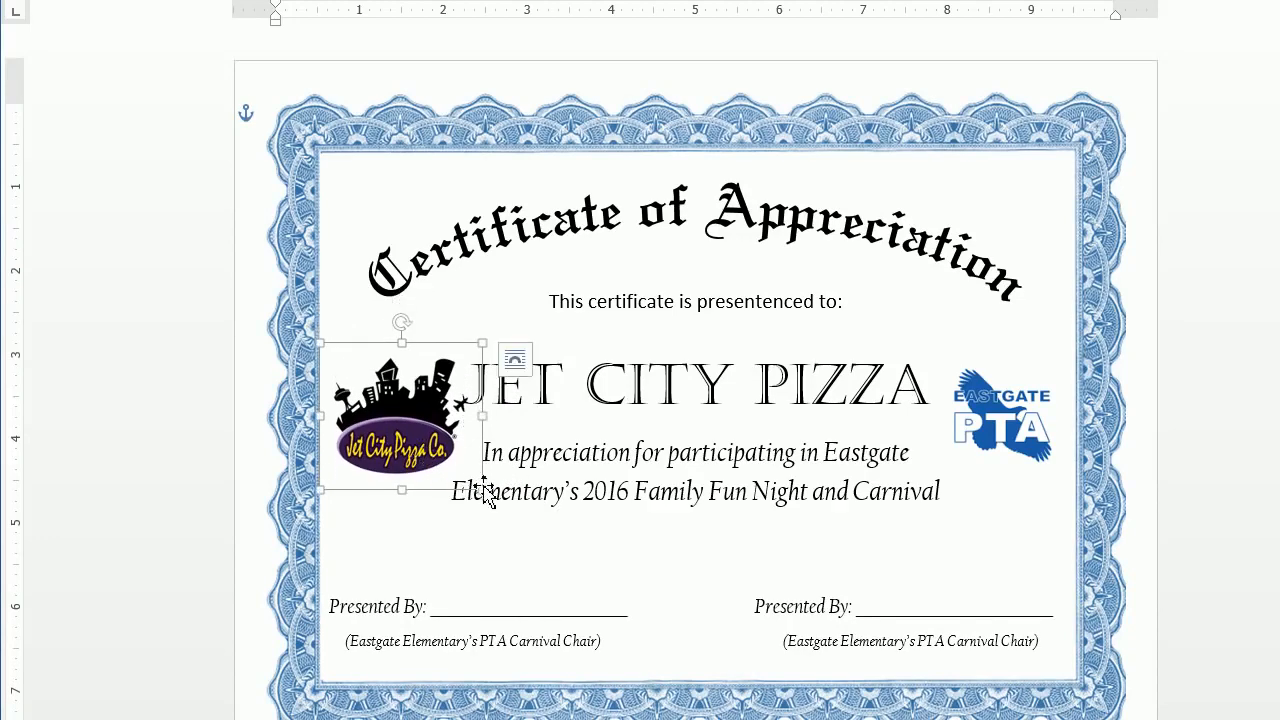
left_click_drag(482, 489, 419, 440)
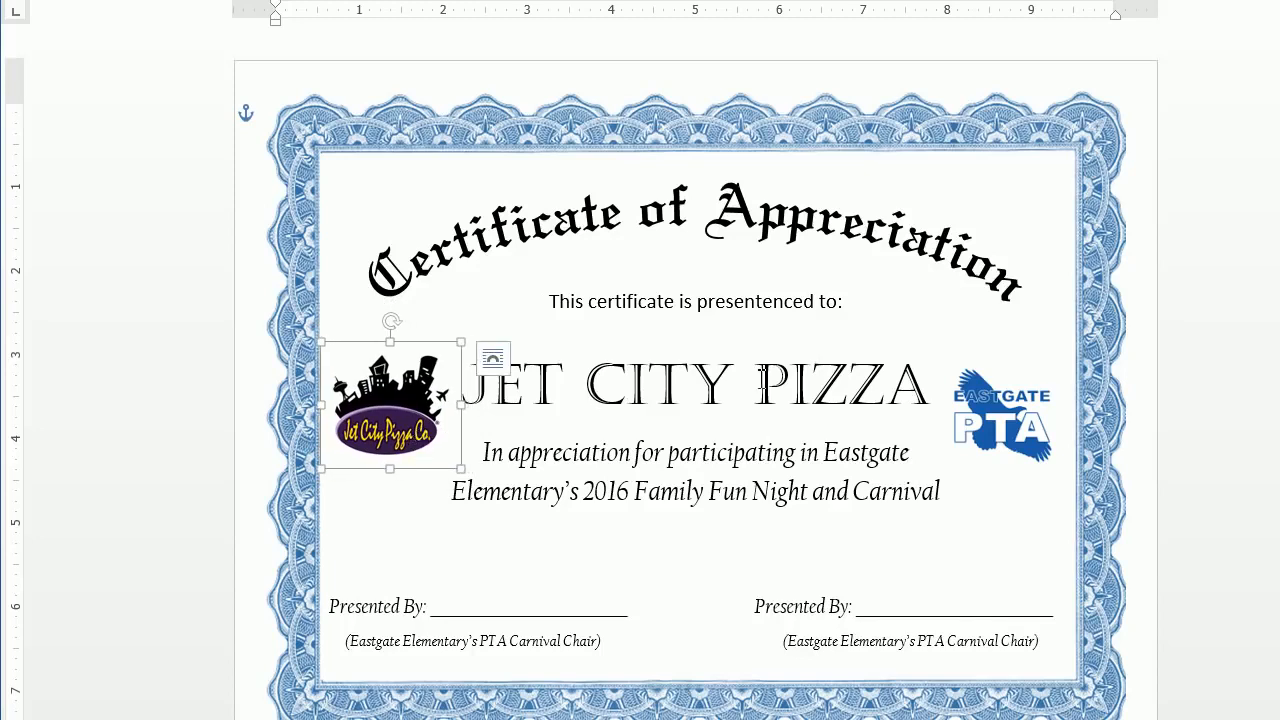
left_click(1133, 371)
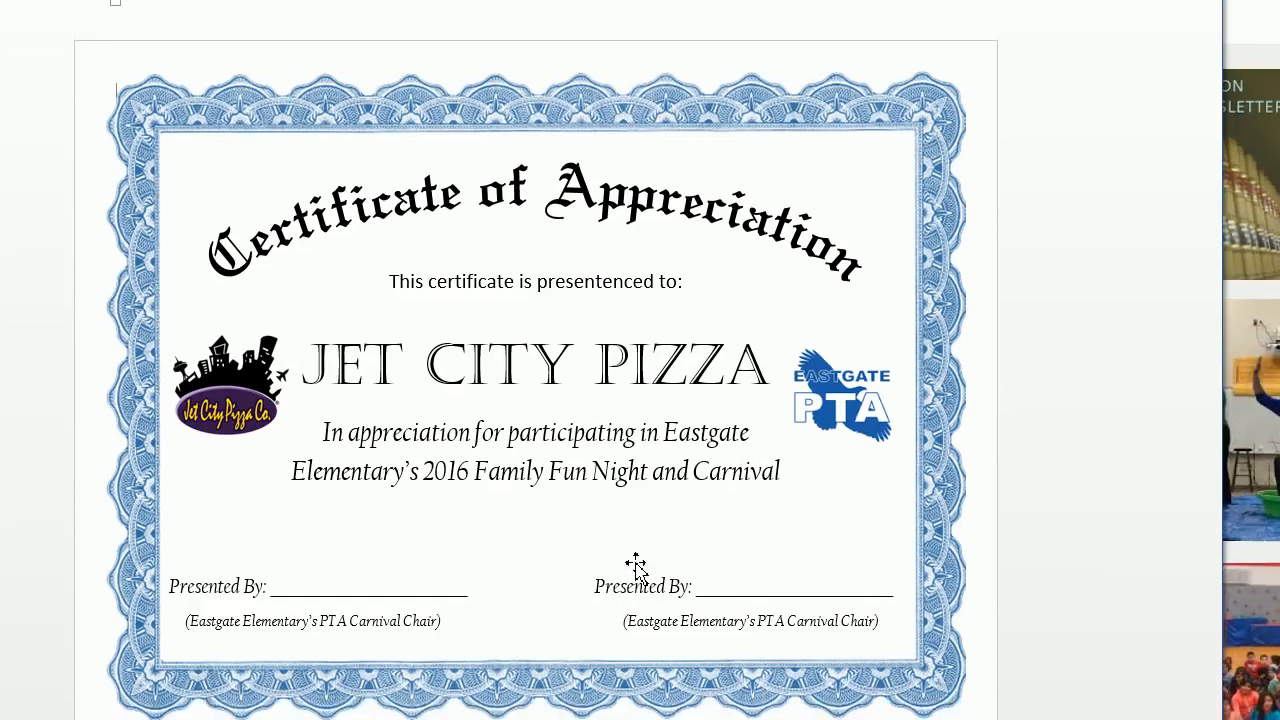